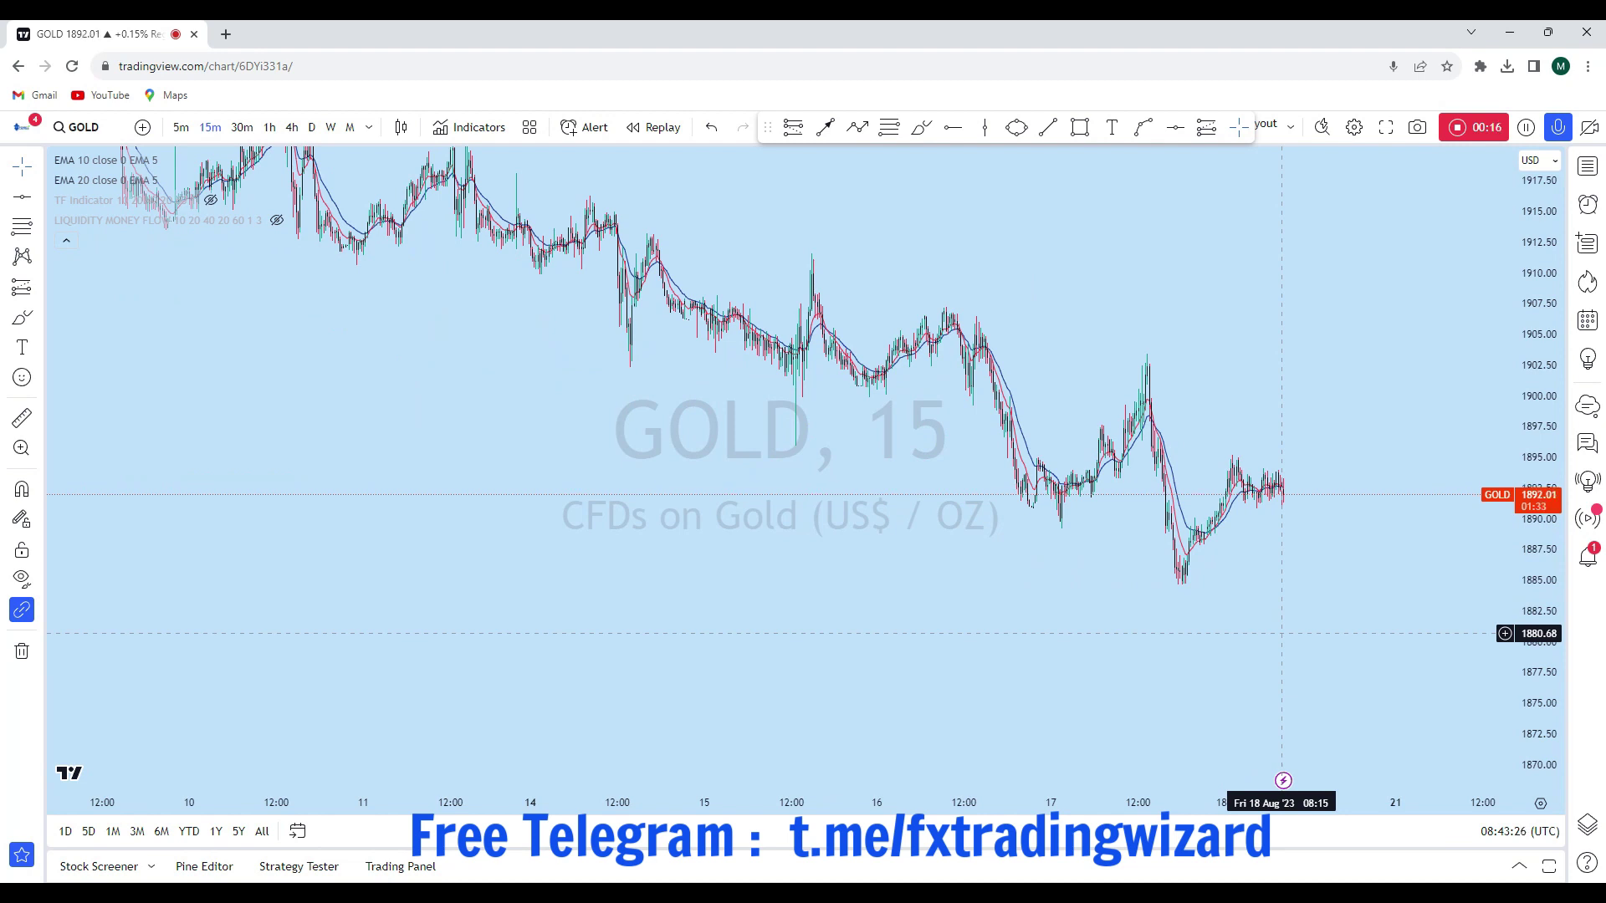
Switch the GOLD chart from the 15-minute to the monthly timeframe.
scroll(1080, 366, "up", 5)
scroll(1080, 366, "up", 5)
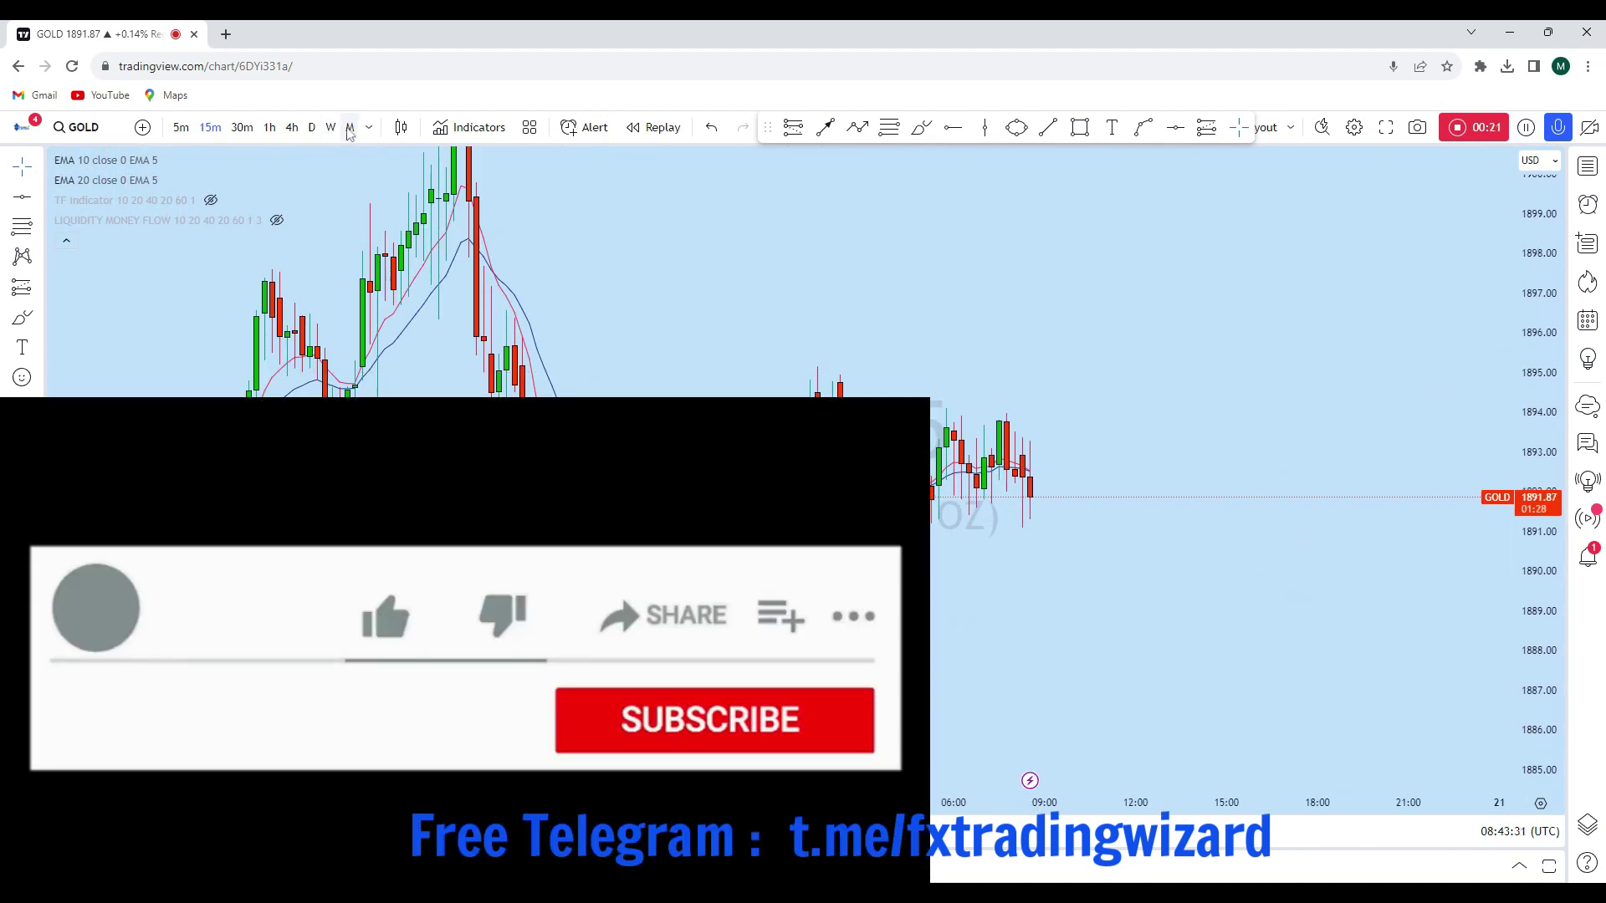
left_click(350, 128)
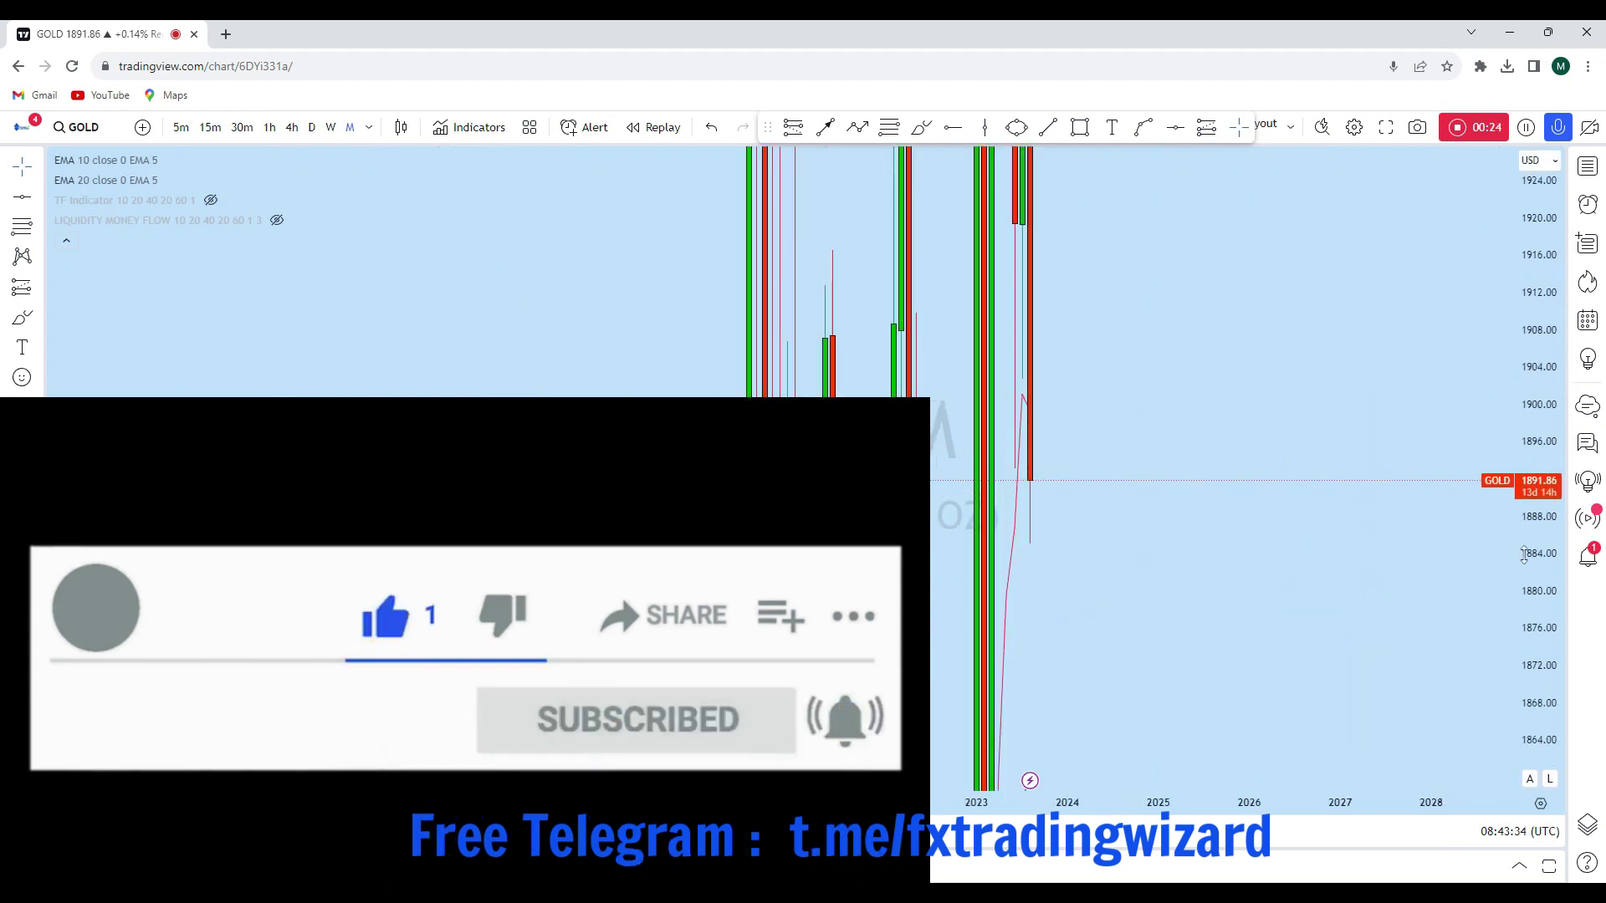
Mark the July 2023 monthly candle's low and high with horizontal lines at 1903.15 and 1988.13.
left_click_drag(1549, 565, 1549, 719)
scroll(1165, 645, "up", 1)
left_click_drag(850, 416, 1314, 384)
scroll(1314, 384, "up", 1)
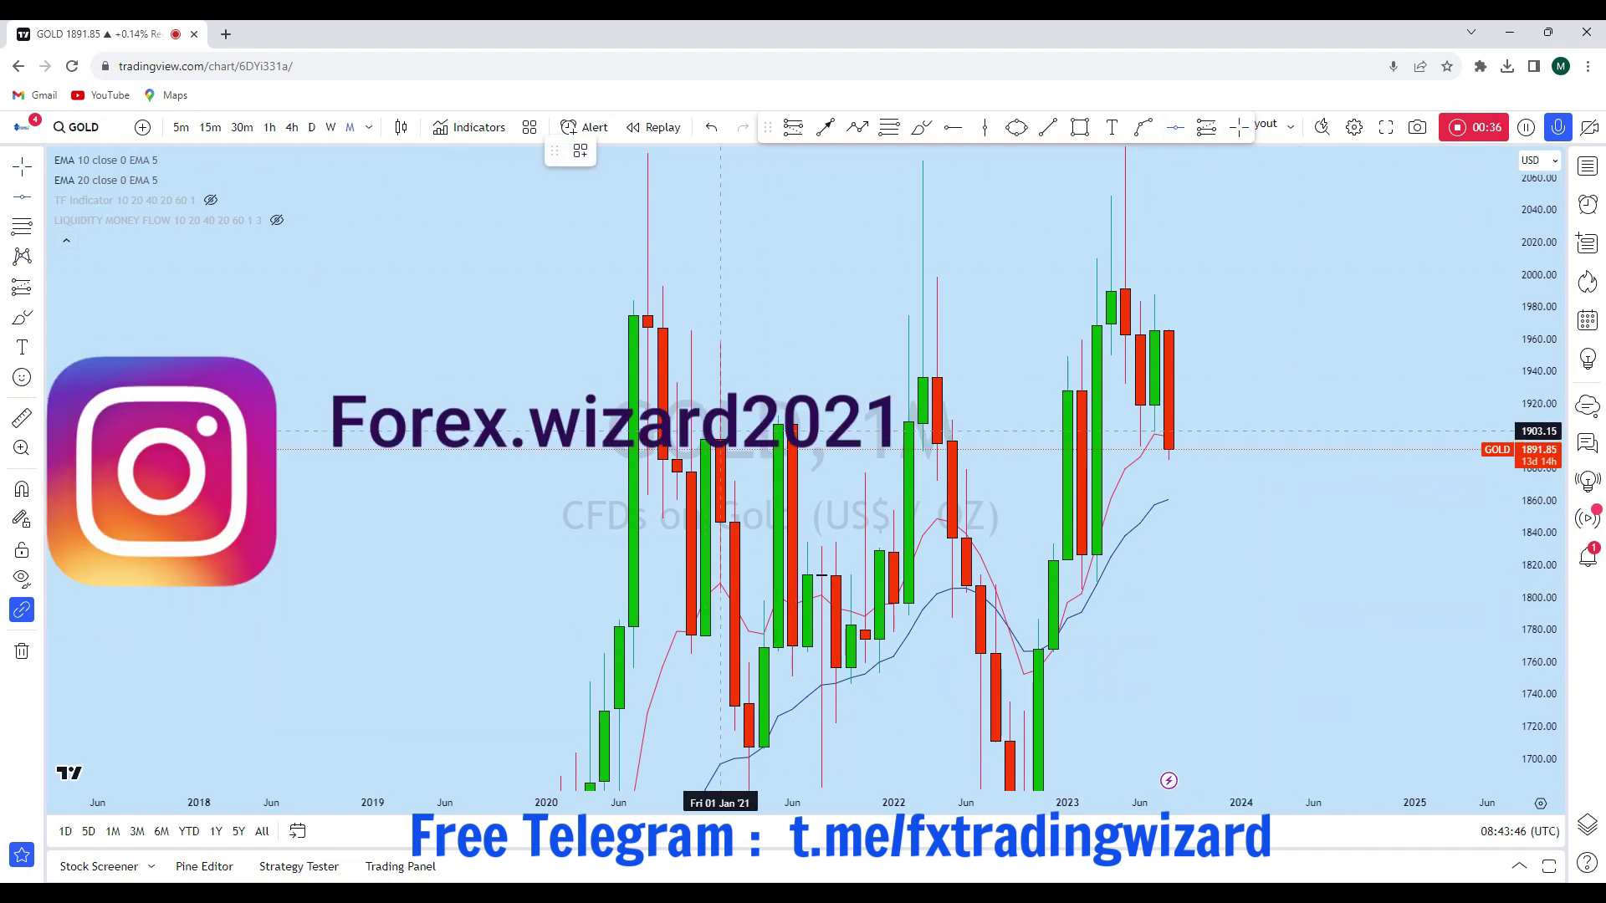
left_click(720, 431)
left_click_drag(1271, 345, 1302, 372)
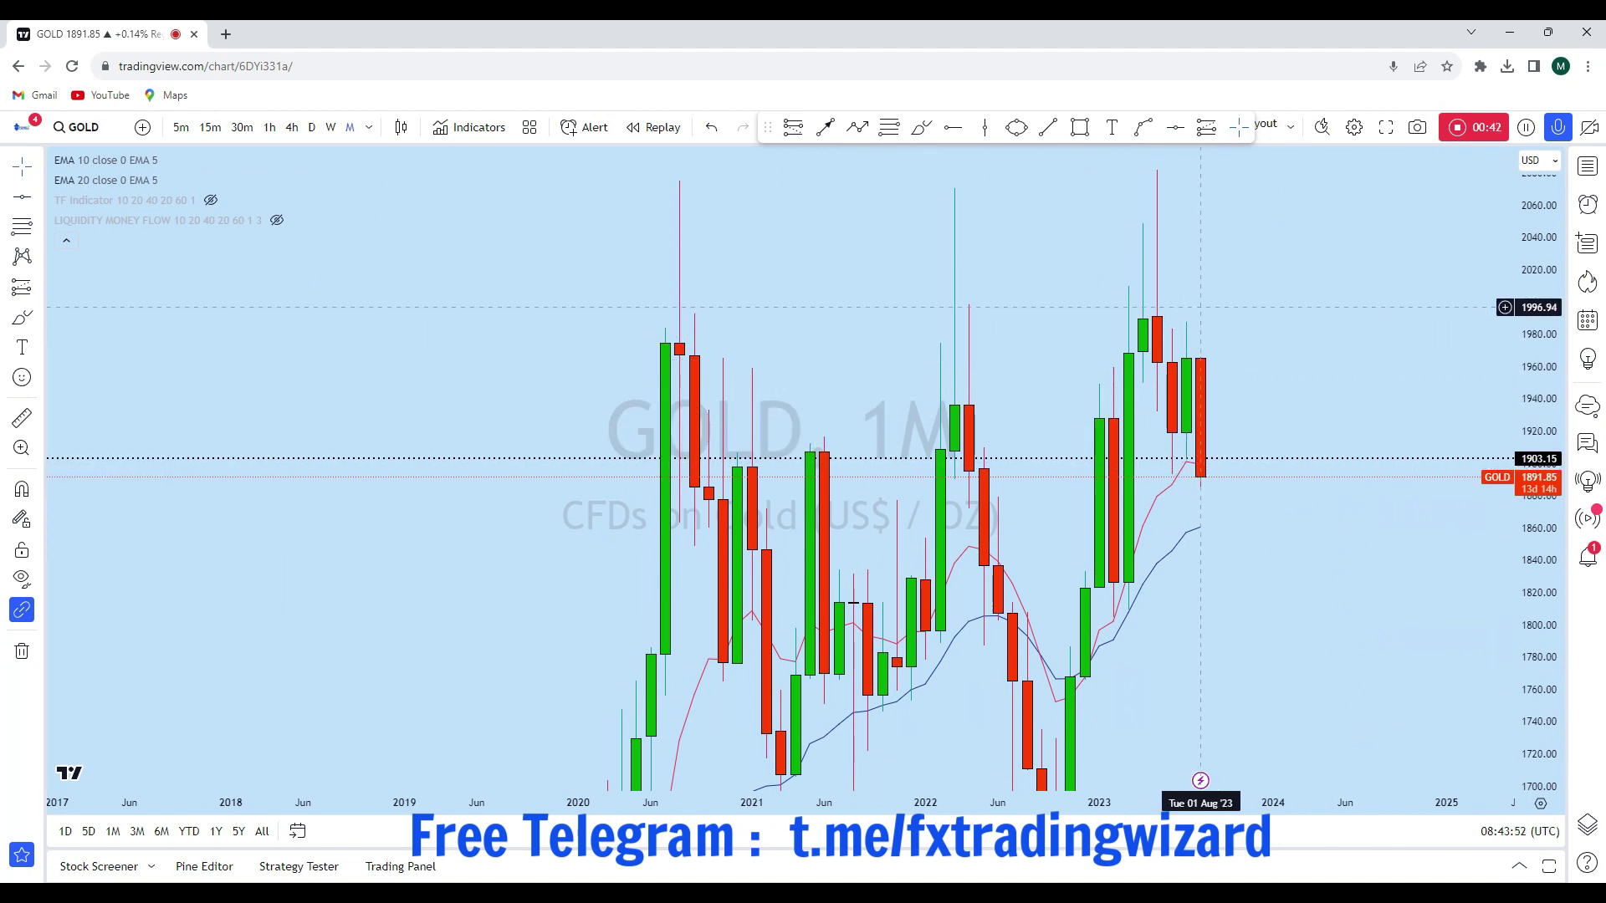
left_click_drag(1302, 303, 1291, 340)
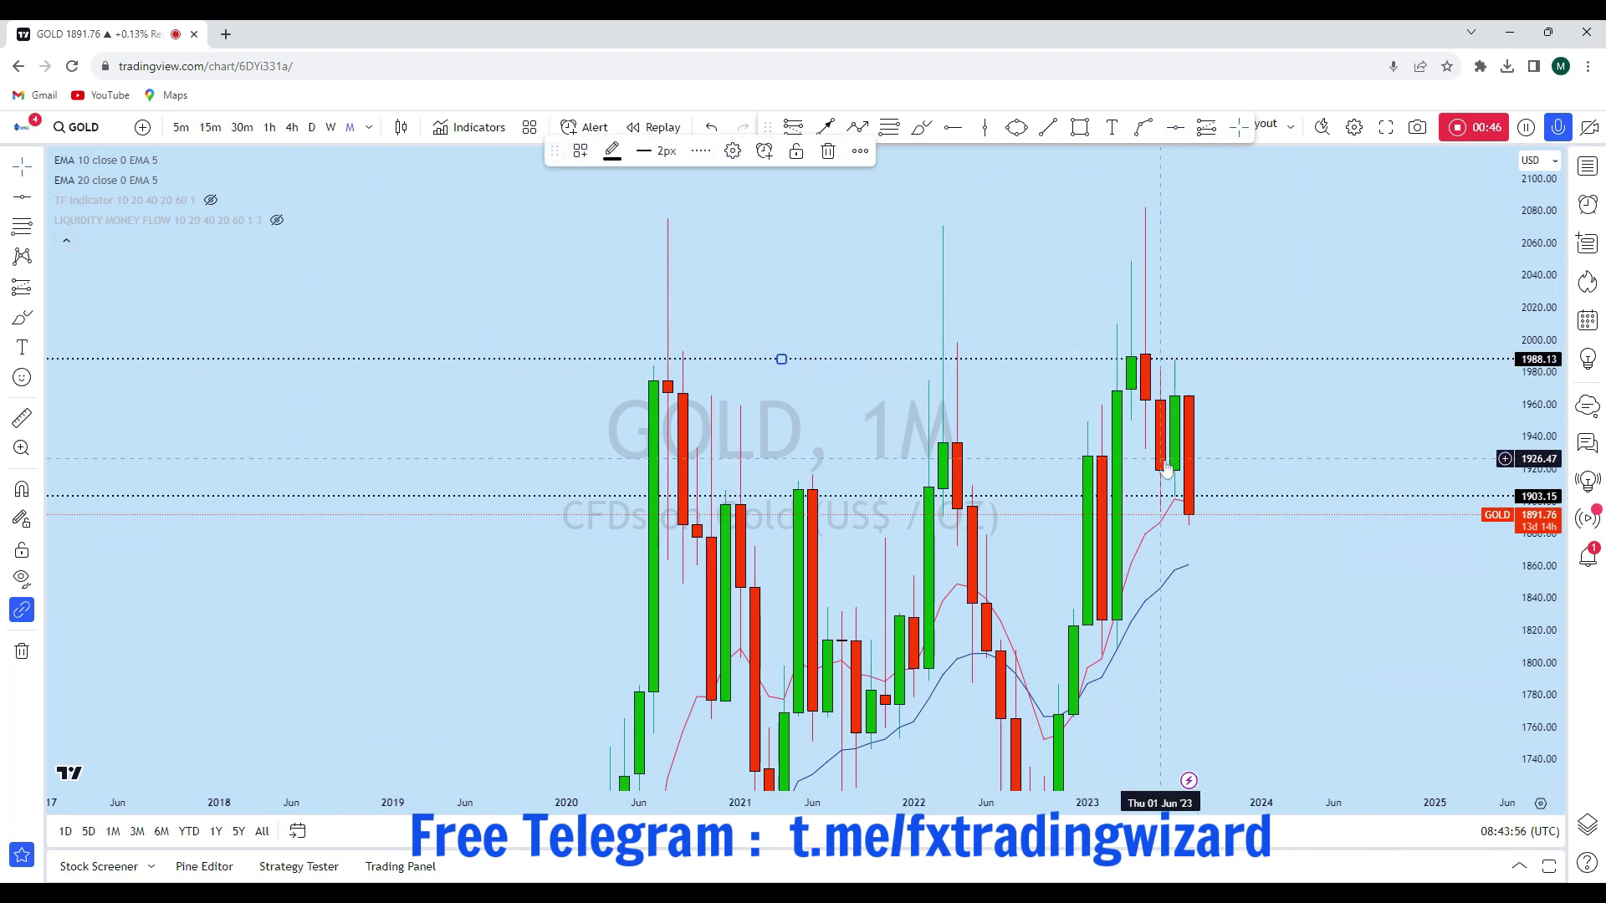
Examine the August 2023 monthly candle in relation to the two horizontal levels and the moving averages.
left_click_drag(1232, 316, 1289, 306)
scroll(1182, 361, "up", 2)
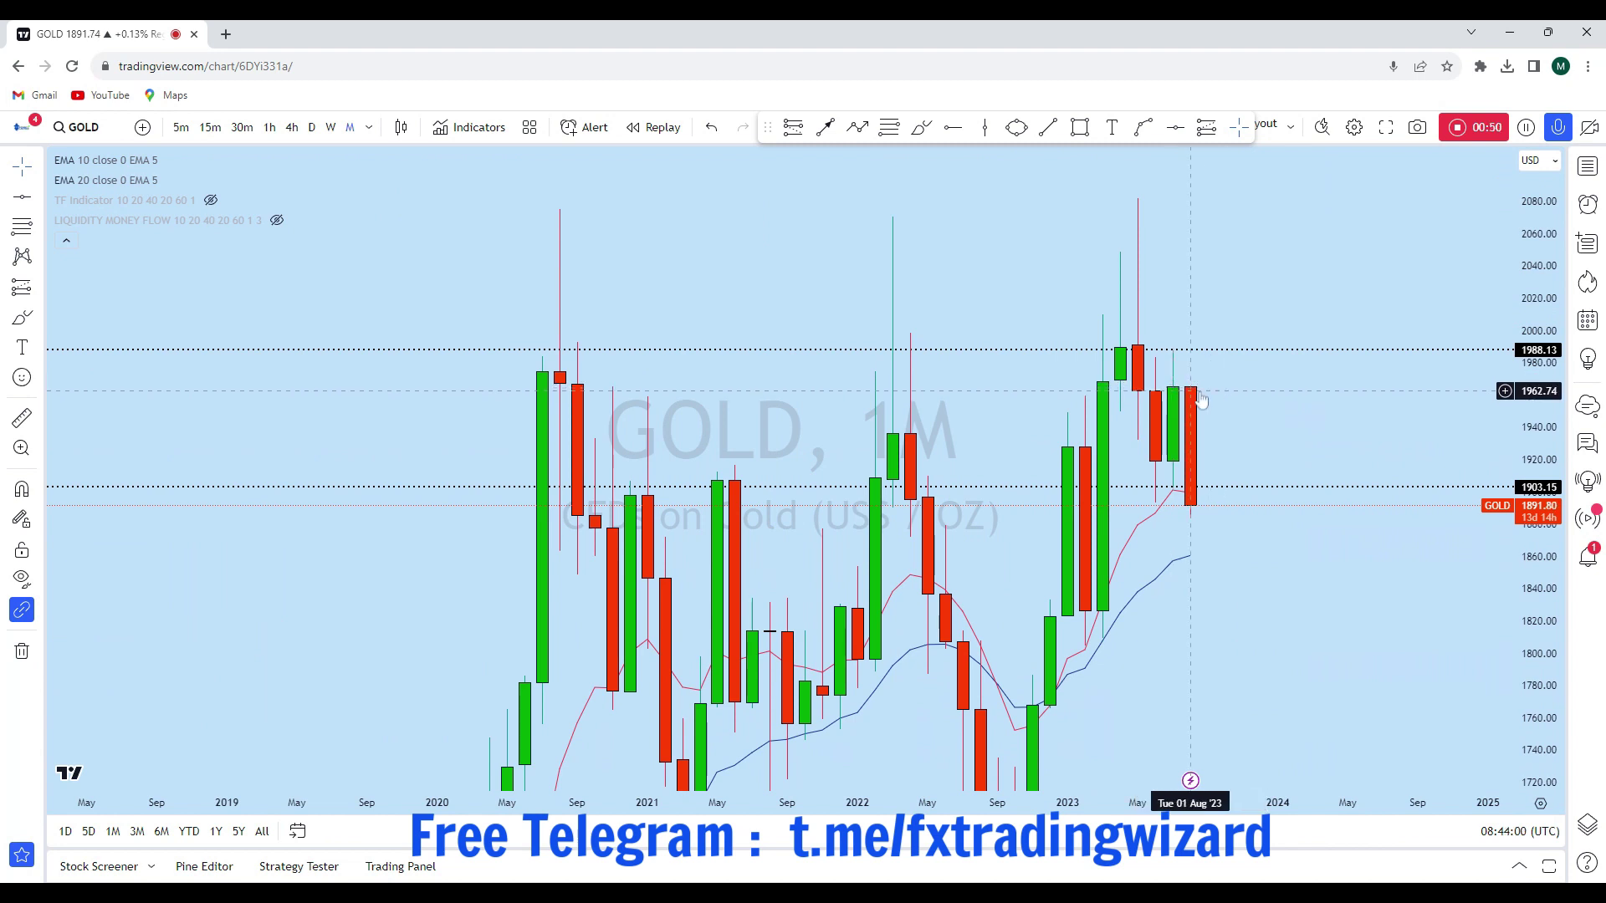
left_click_drag(1293, 428, 1302, 481)
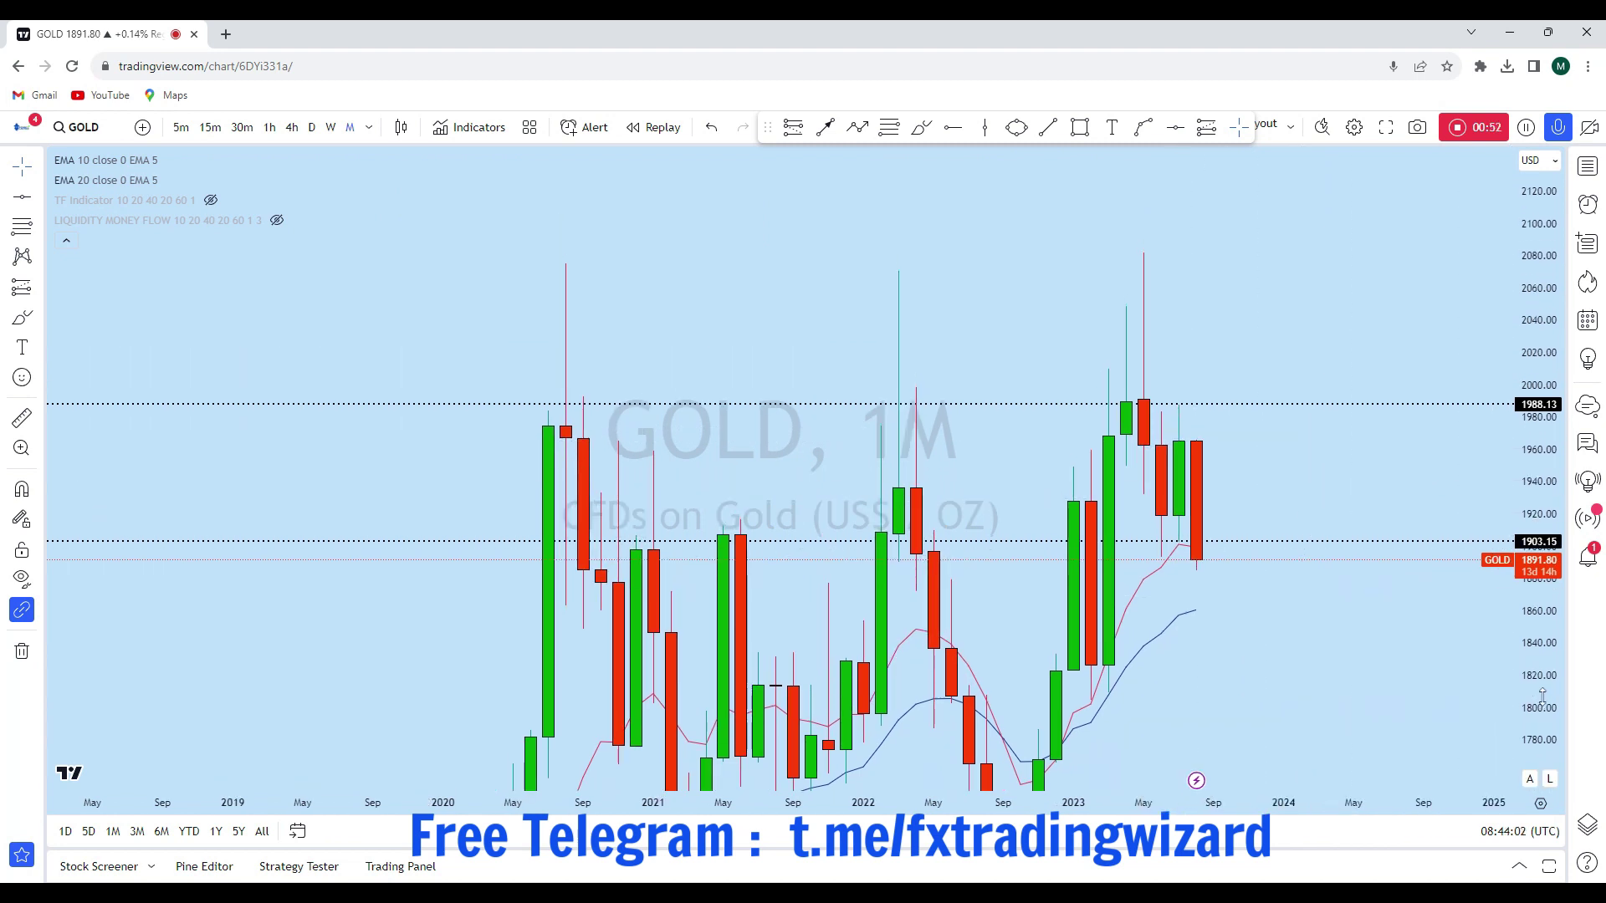
left_click_drag(1538, 652, 1538, 318)
scroll(1354, 316, "up", 2)
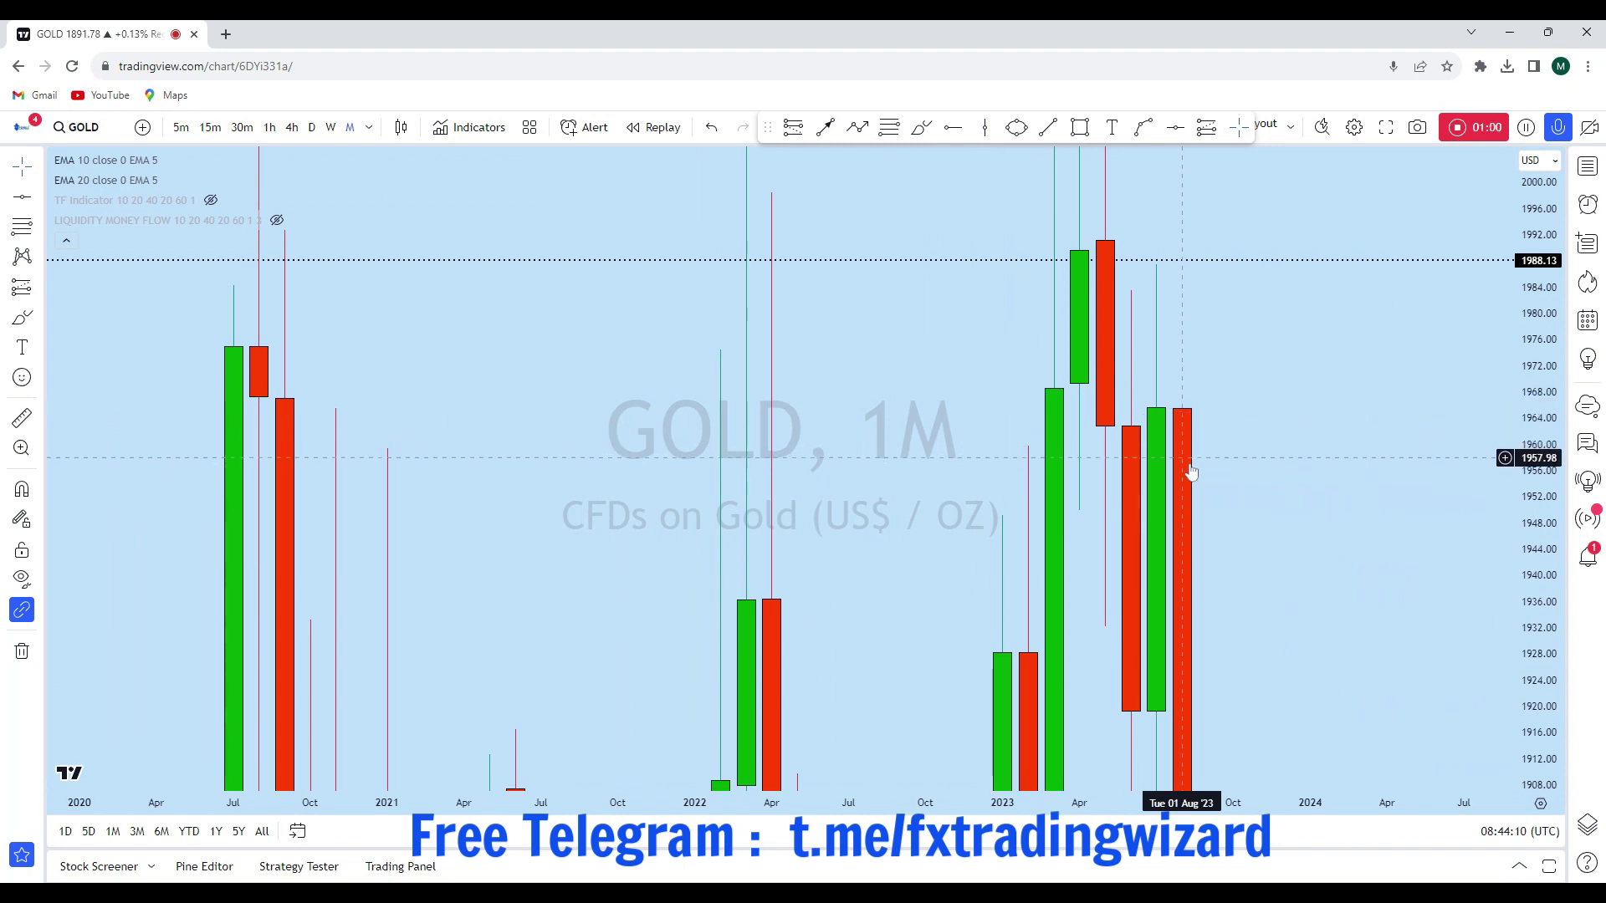
left_click_drag(1190, 623, 1165, 463)
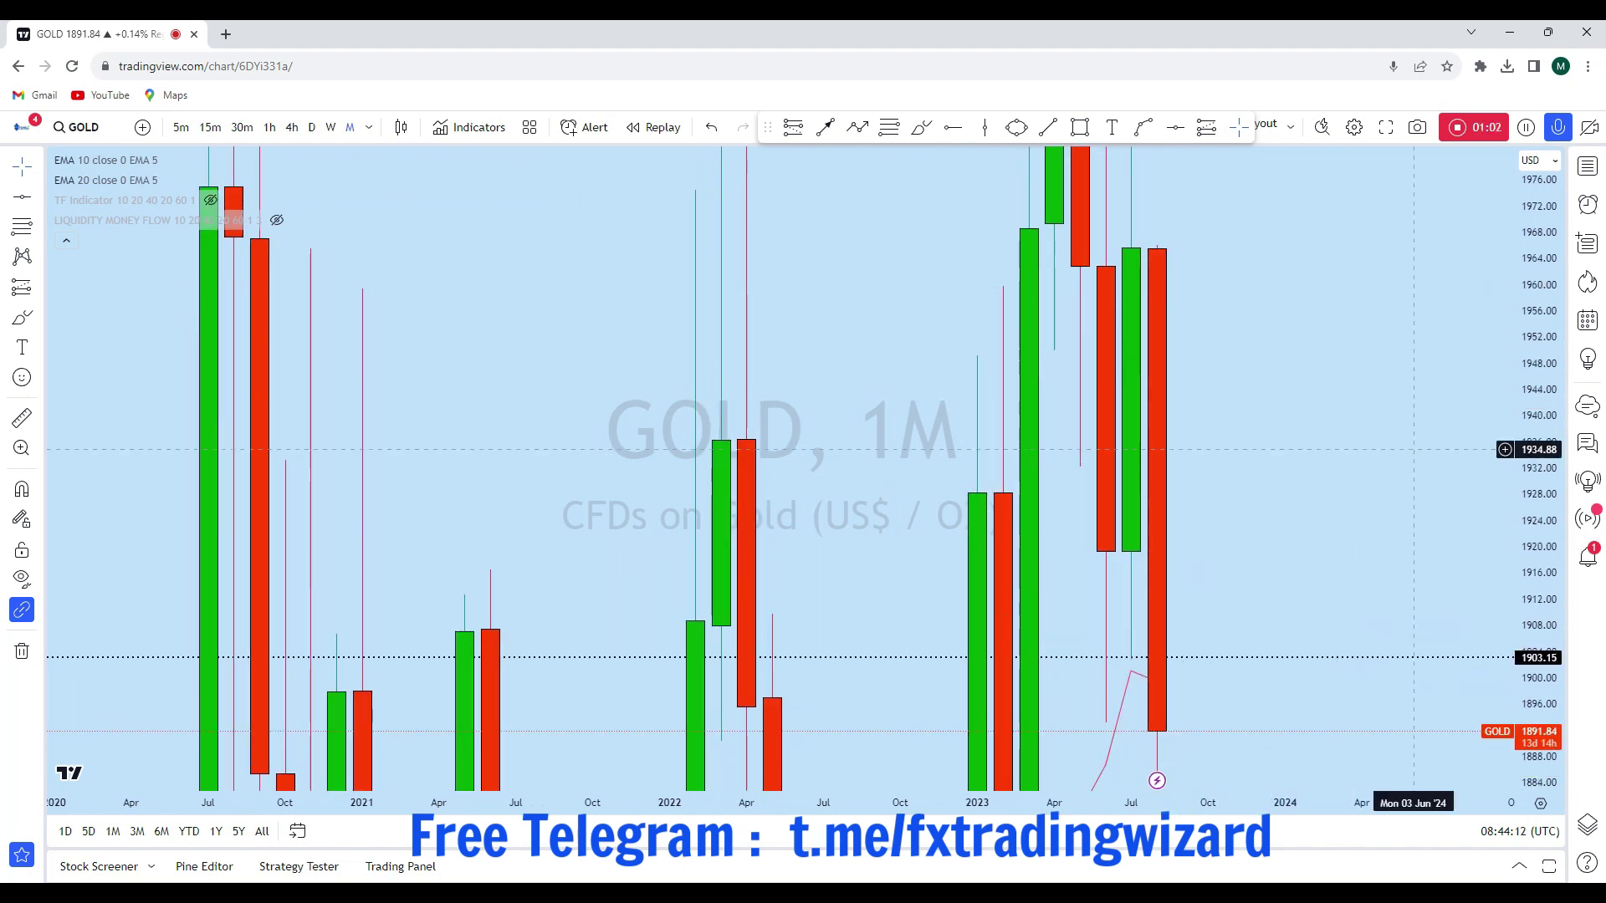
left_click_drag(1530, 385, 1530, 732)
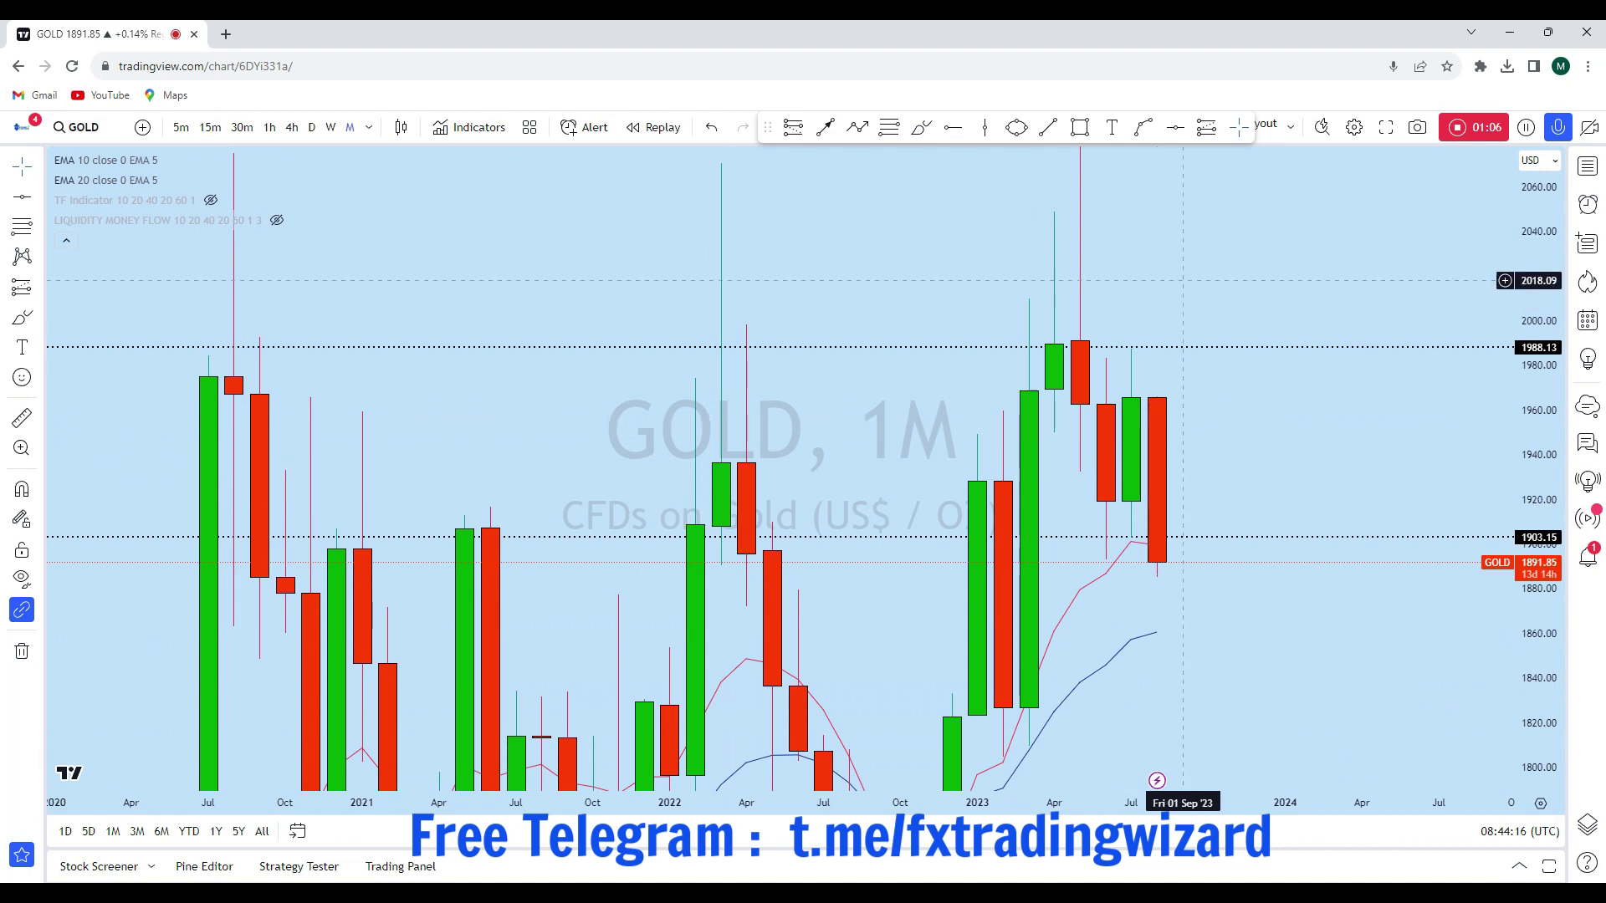
Draw a horizontal line at 1859.72, level with the latest value of the lower moving average (EMA 20).
left_click_drag(1260, 437, 1277, 377)
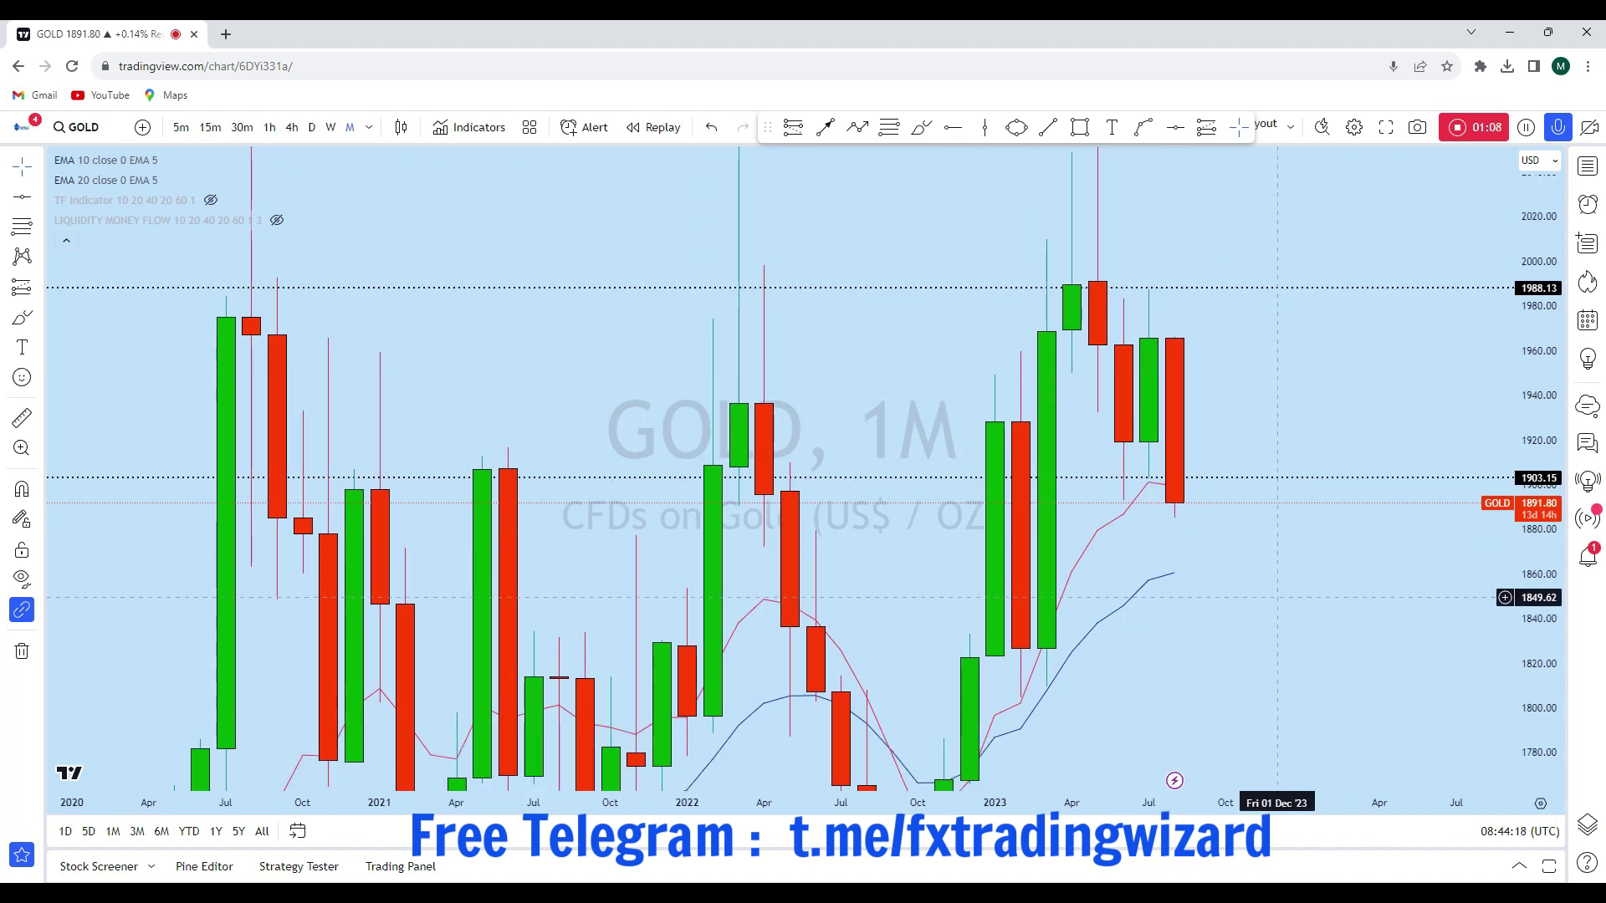
left_click_drag(1277, 597, 1292, 535)
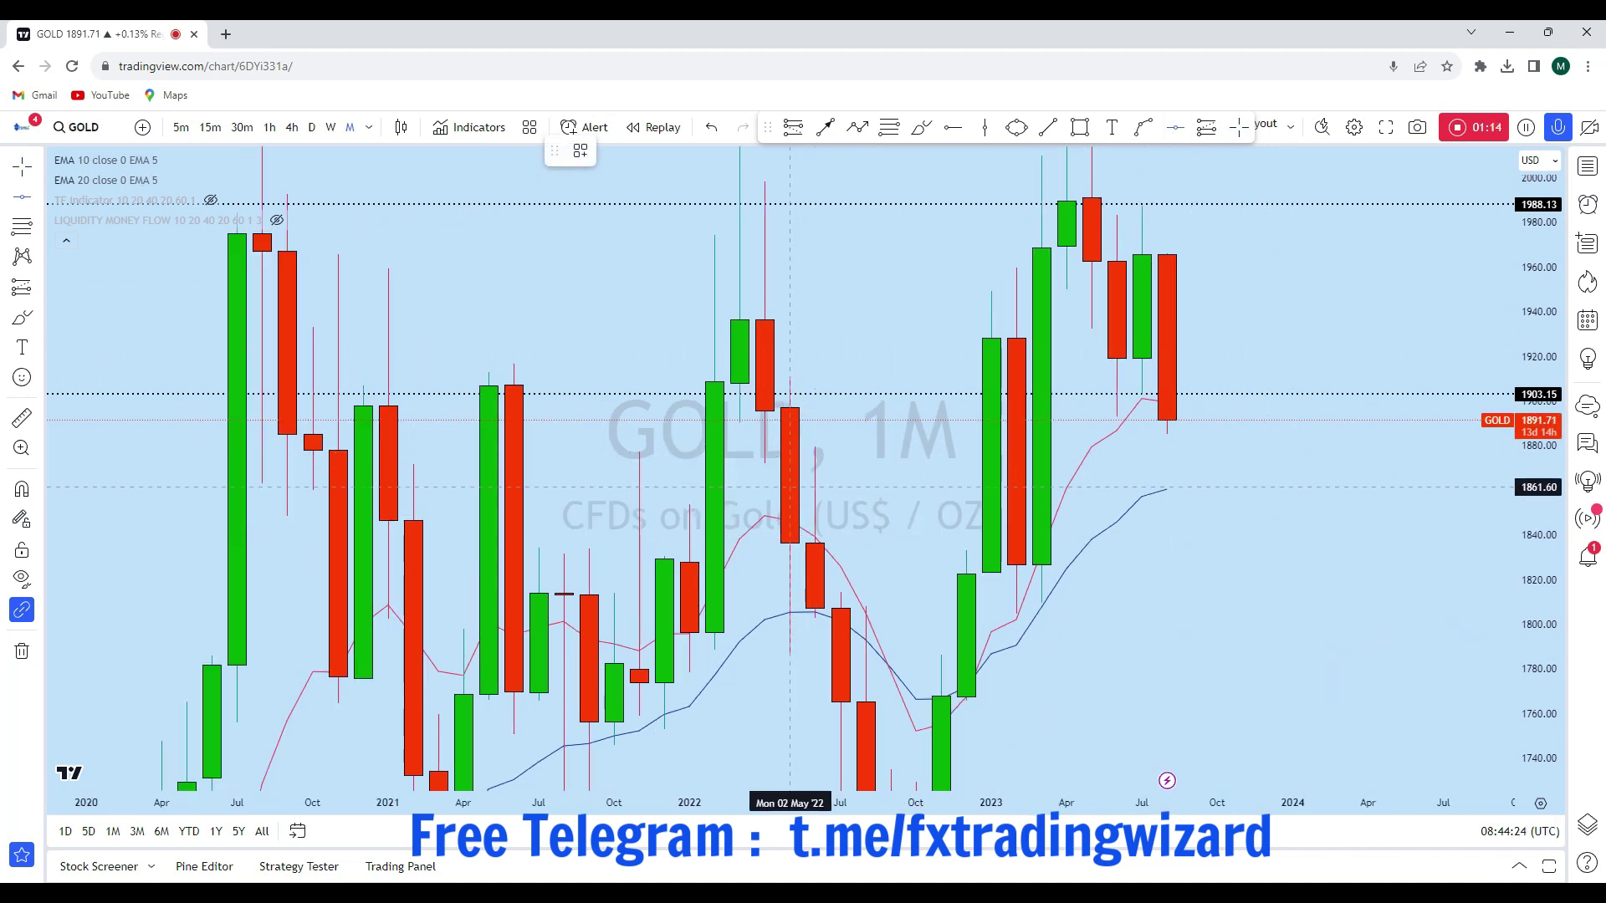
scroll(1338, 452, "down", 3)
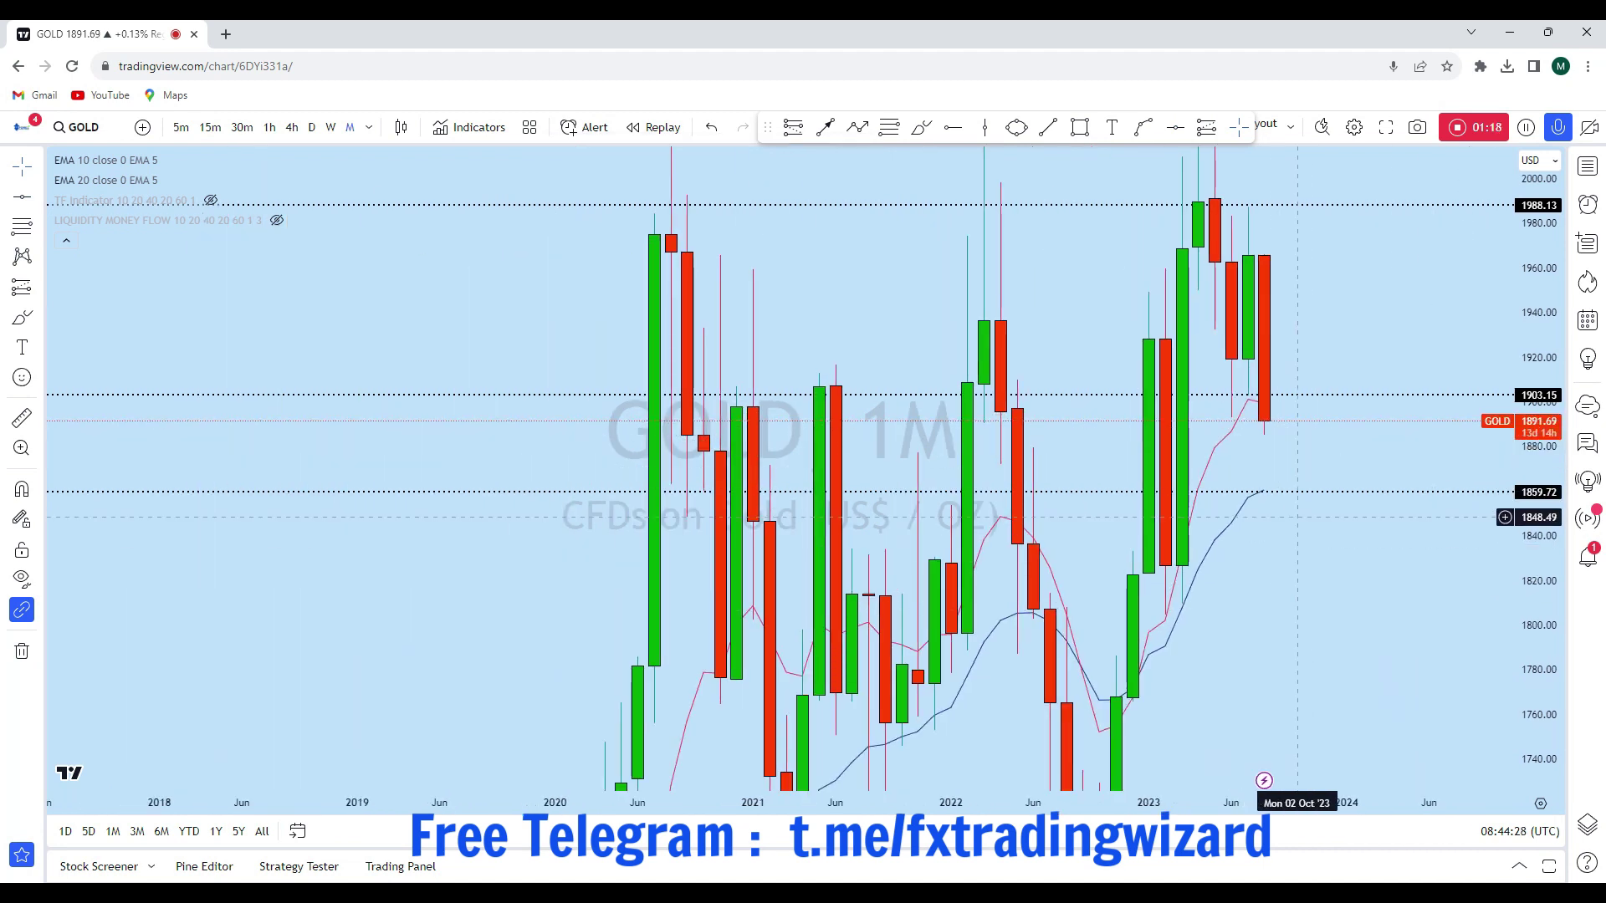
Switch the GOLD chart to the weekly timeframe to compare its candles with the three horizontal levels.
left_click_drag(1280, 533, 1250, 552)
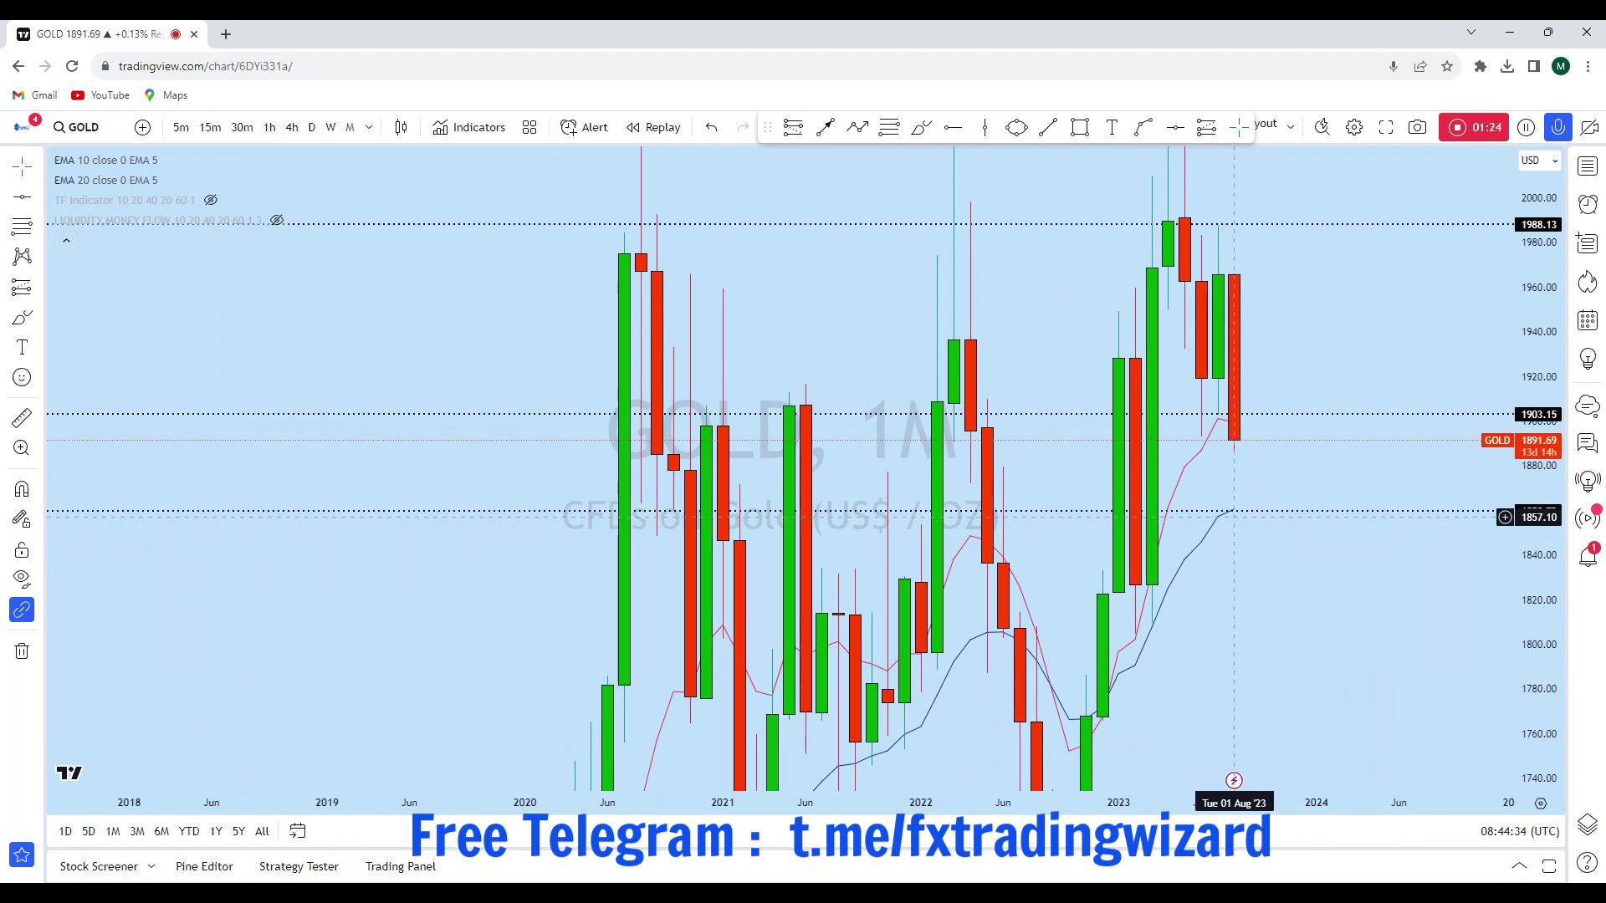
left_click_drag(1532, 628, 1530, 414)
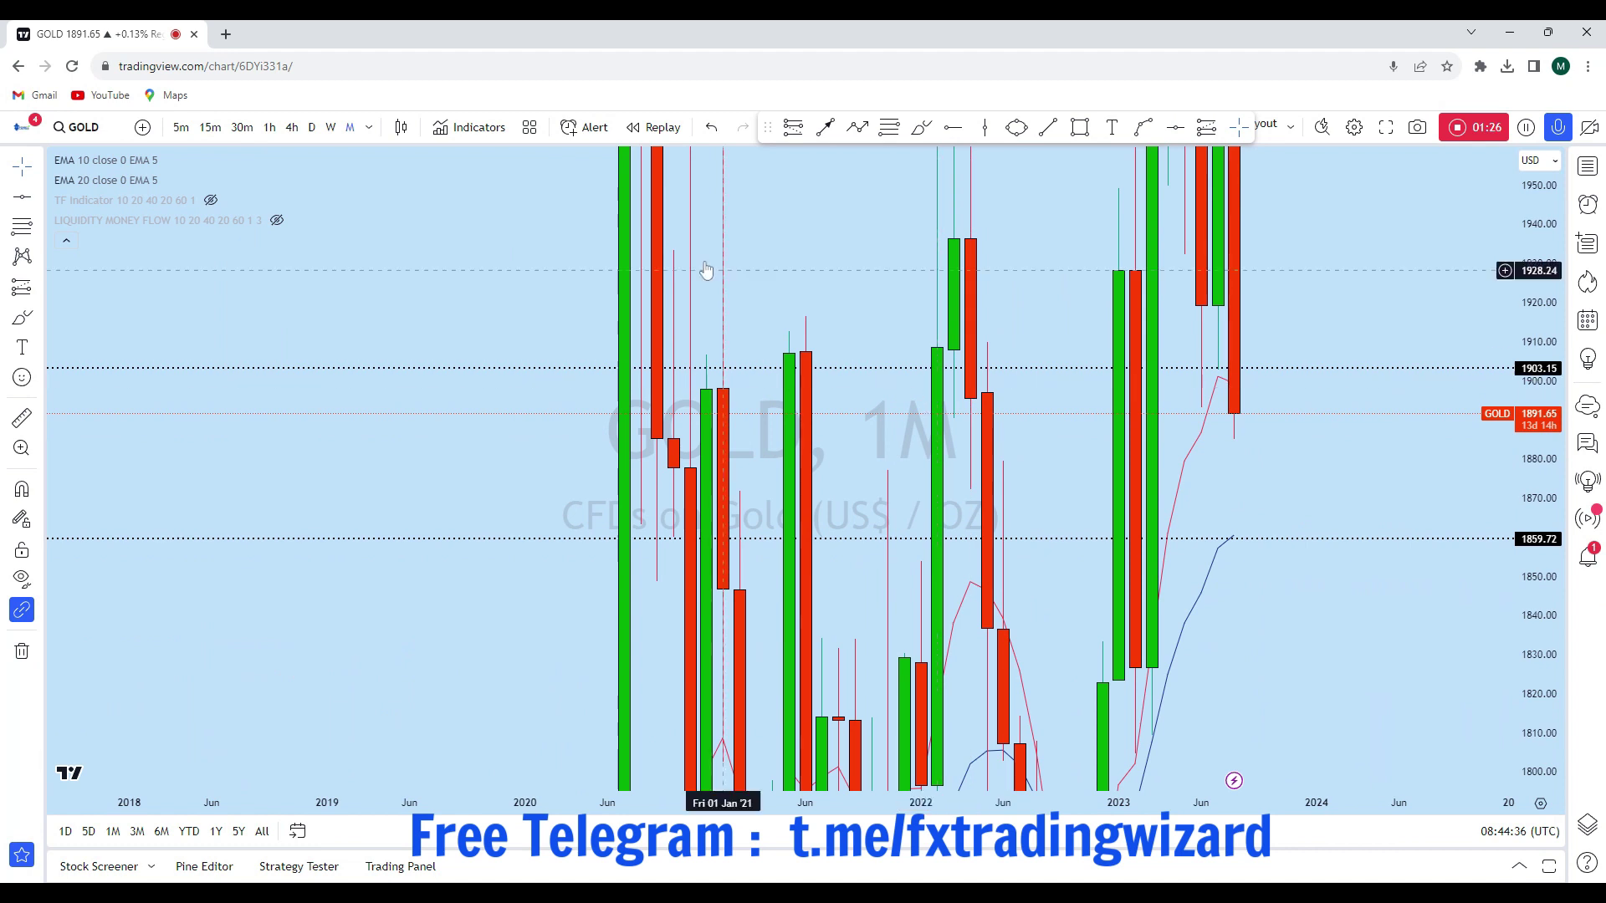
left_click(331, 127)
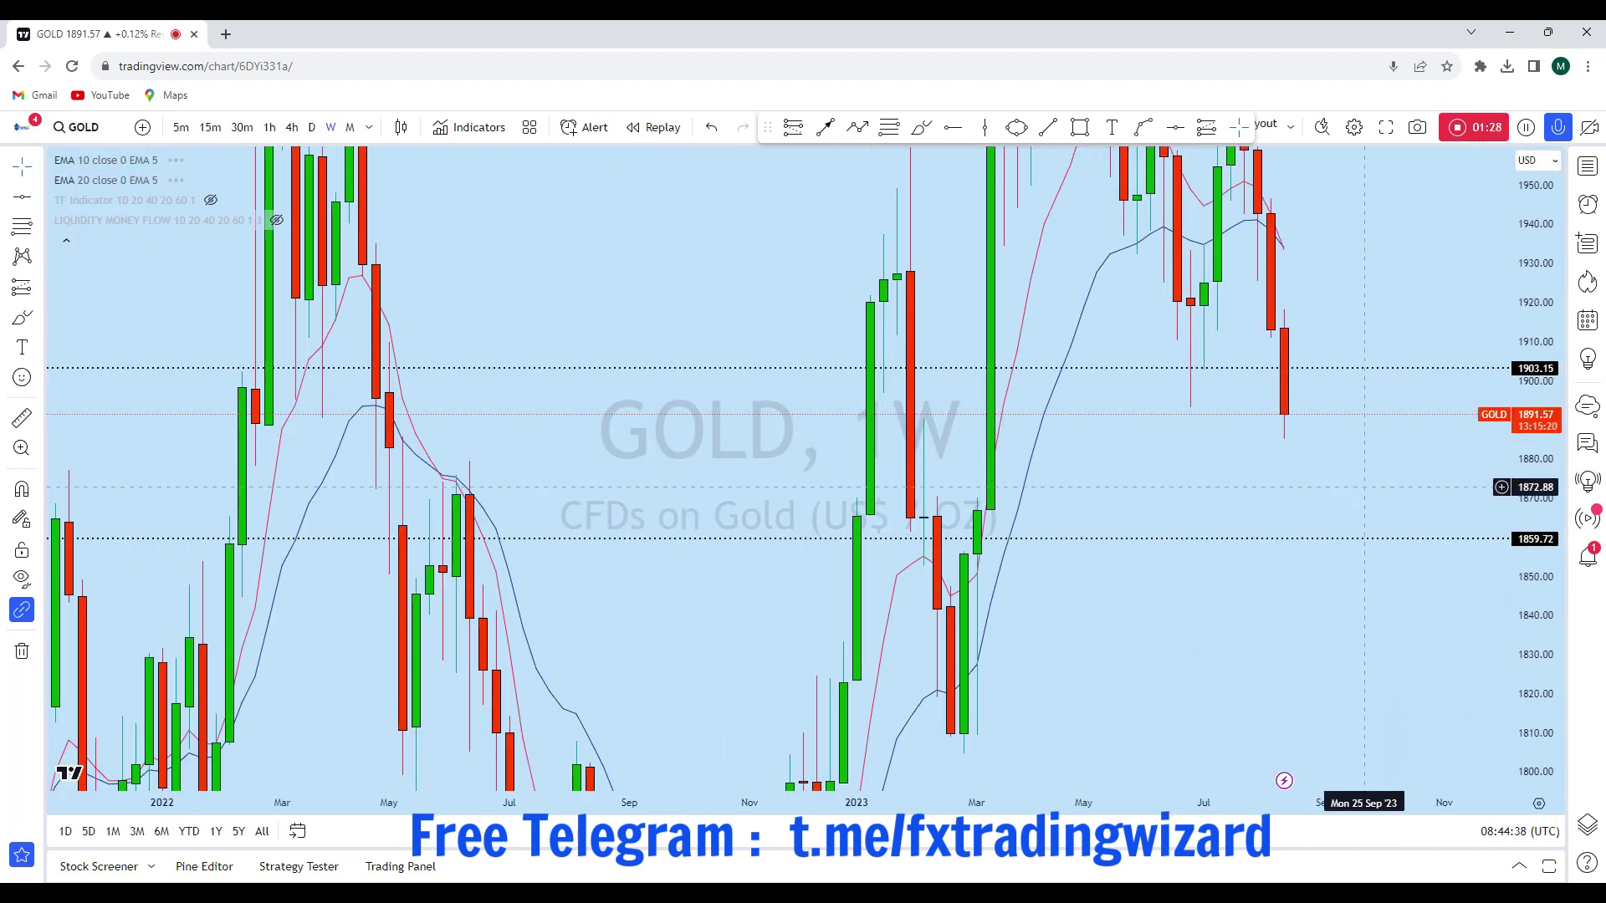
left_click_drag(1364, 483, 1279, 557)
left_click_drag(1532, 523, 1532, 649)
scroll(1377, 606, "up", 3)
scroll(1310, 375, "down", 3)
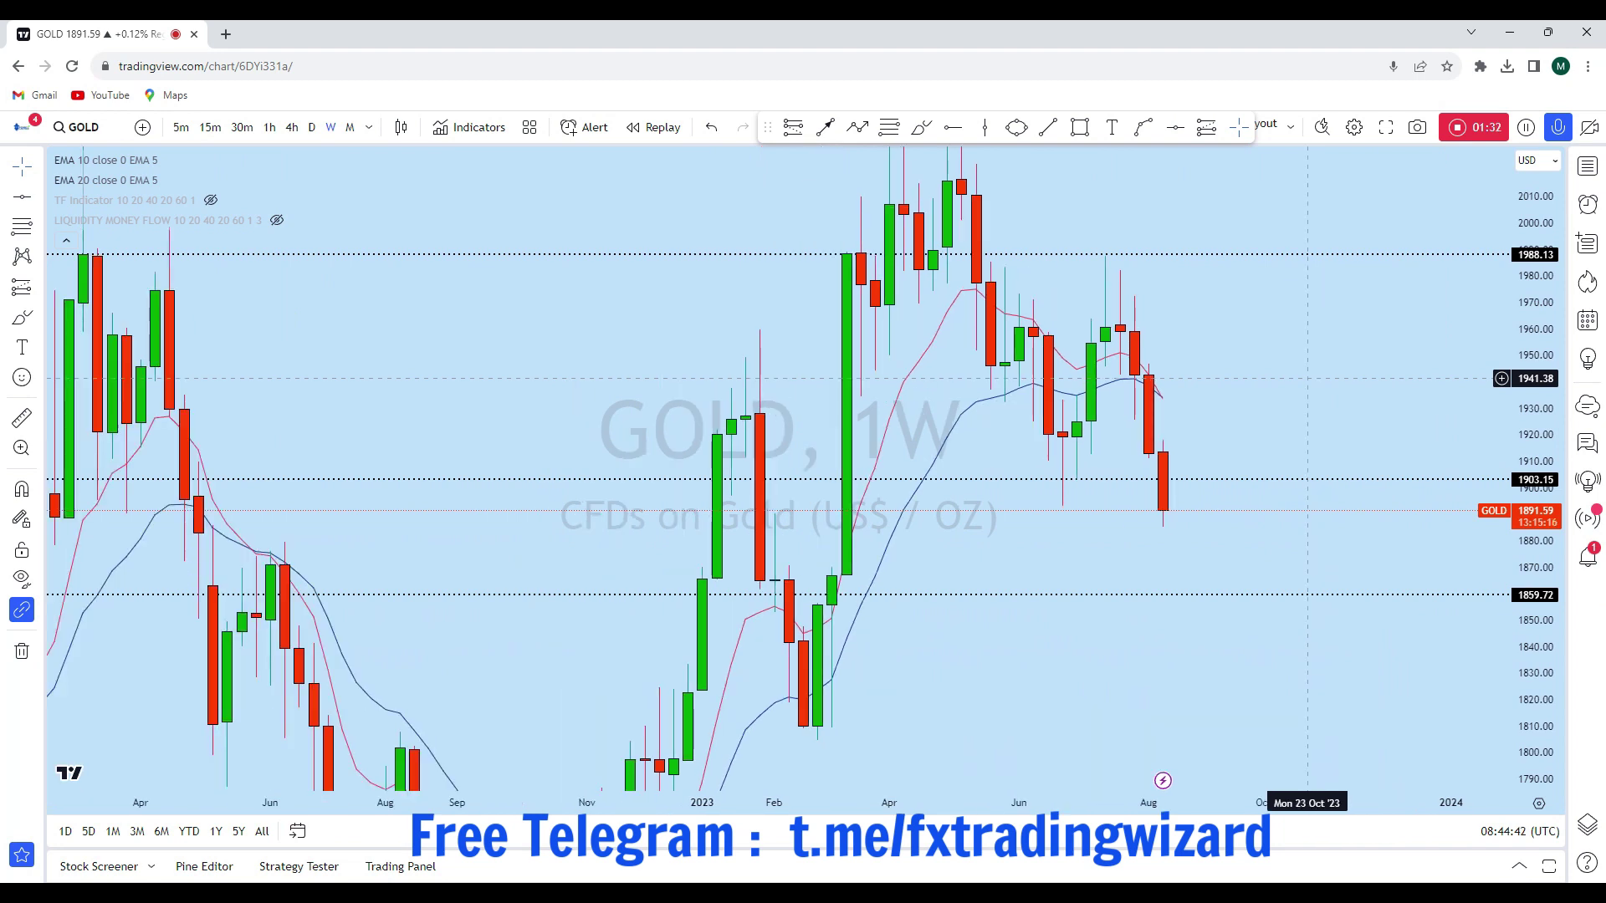
scroll(1307, 378, "down", 3)
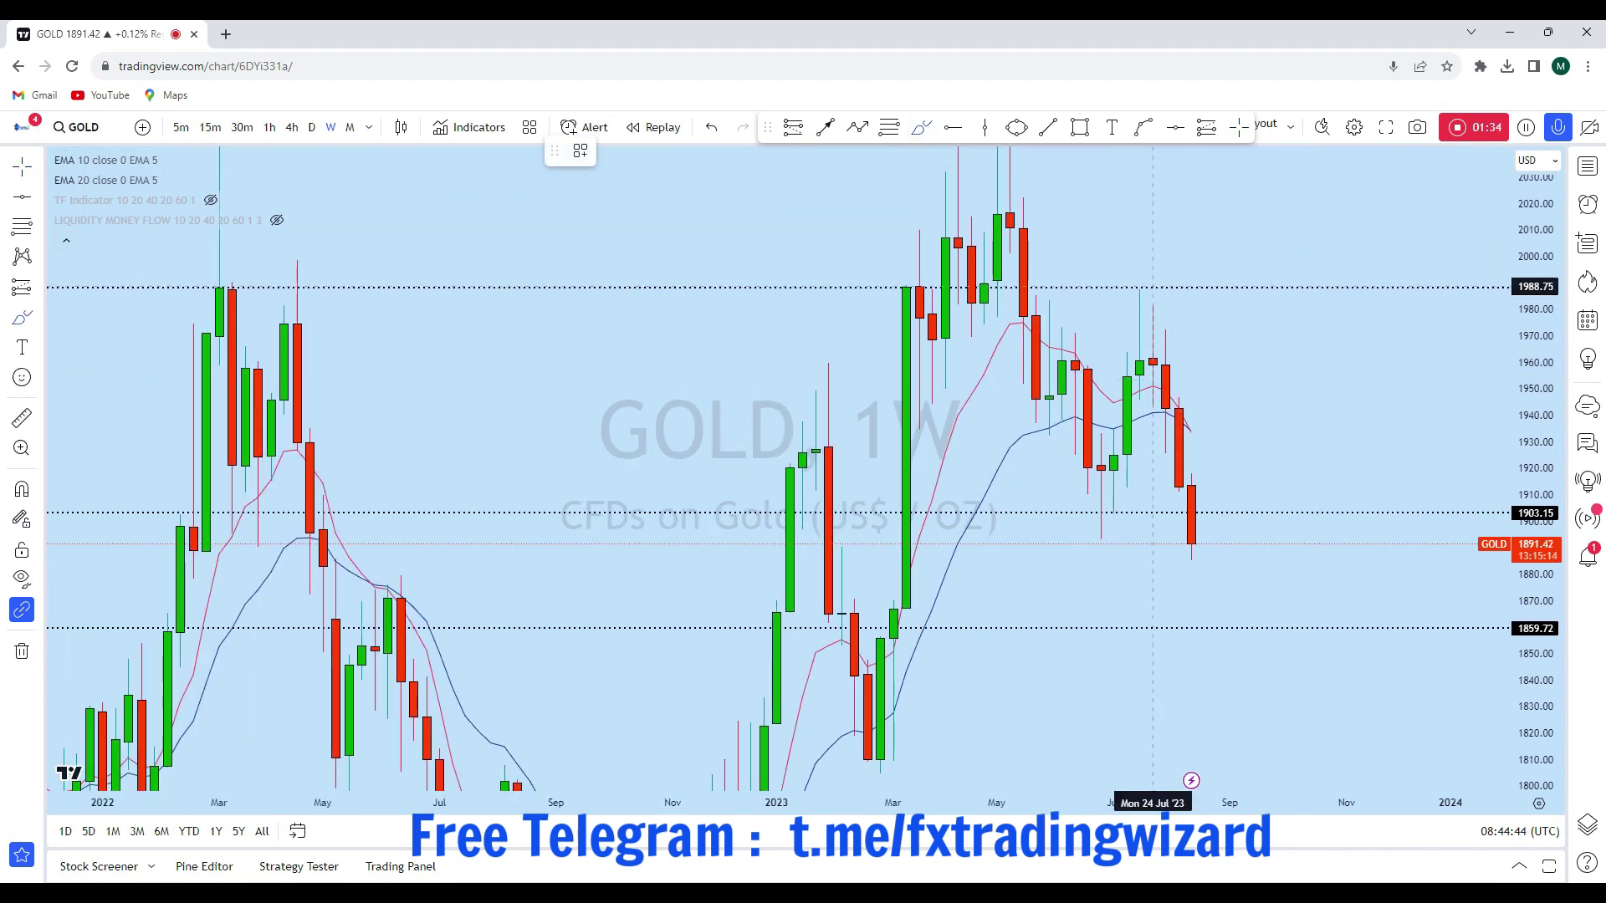
Brush a nearly horizontal freehand resistance line across the mid-2023 weekly highs, just below the 1988.13 level.
left_click(1141, 290)
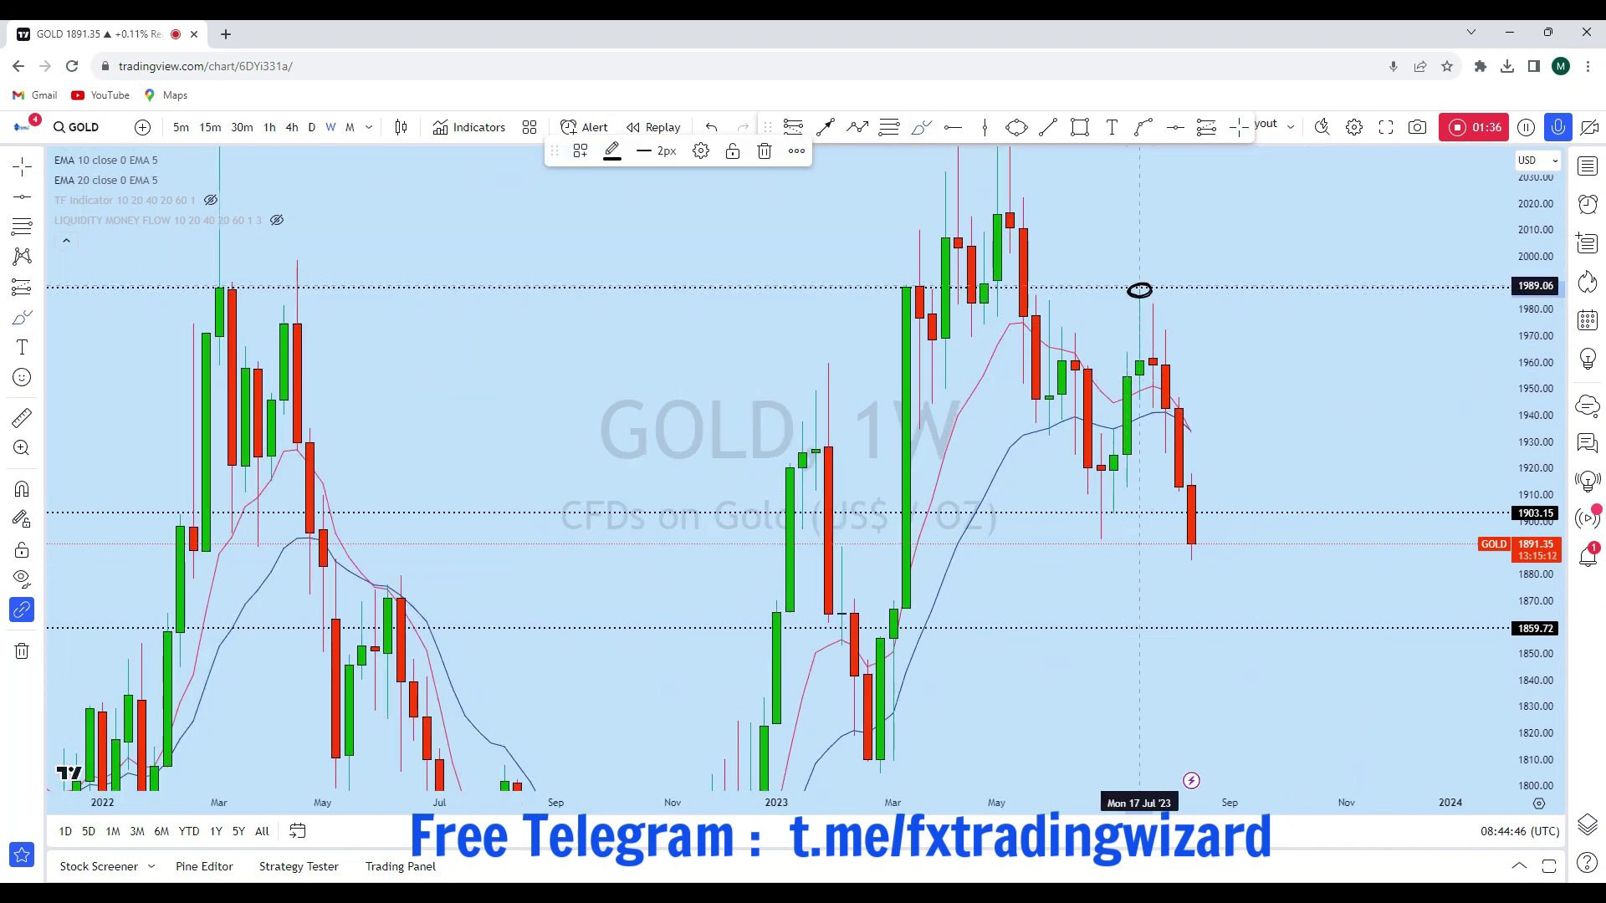
left_click(711, 127)
left_click_drag(1026, 301, 1307, 306)
Brush a circle at the July 2023 weekly high and a falling path from it, and undo these strokes.
left_click_drag(1139, 290, 1153, 285)
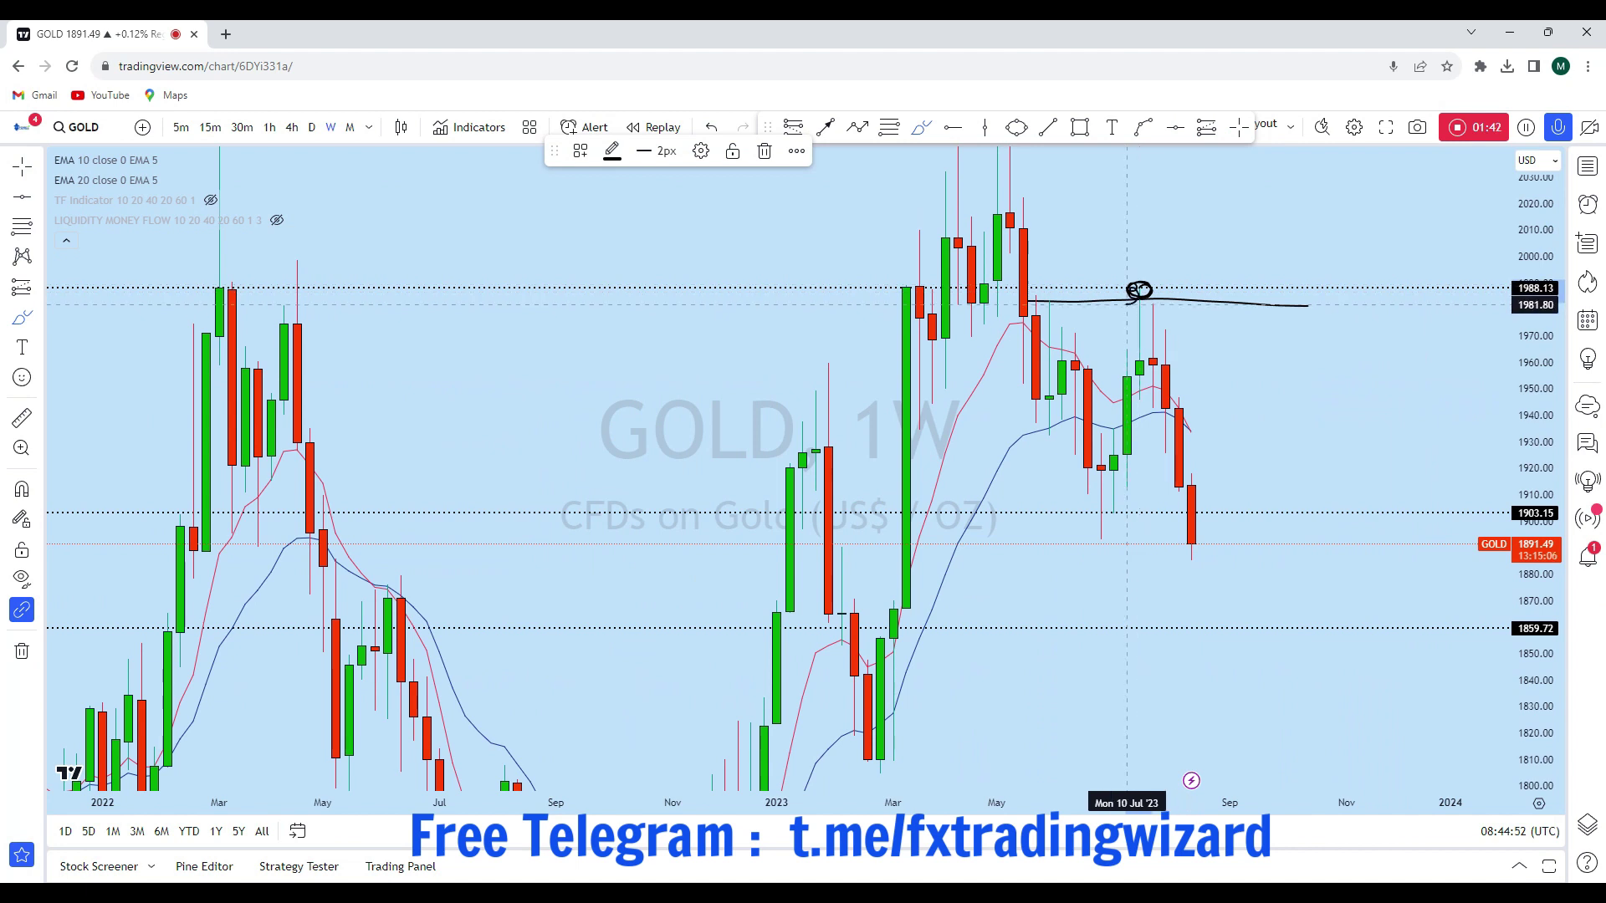
left_click_drag(1153, 330, 1205, 605)
left_click(718, 126)
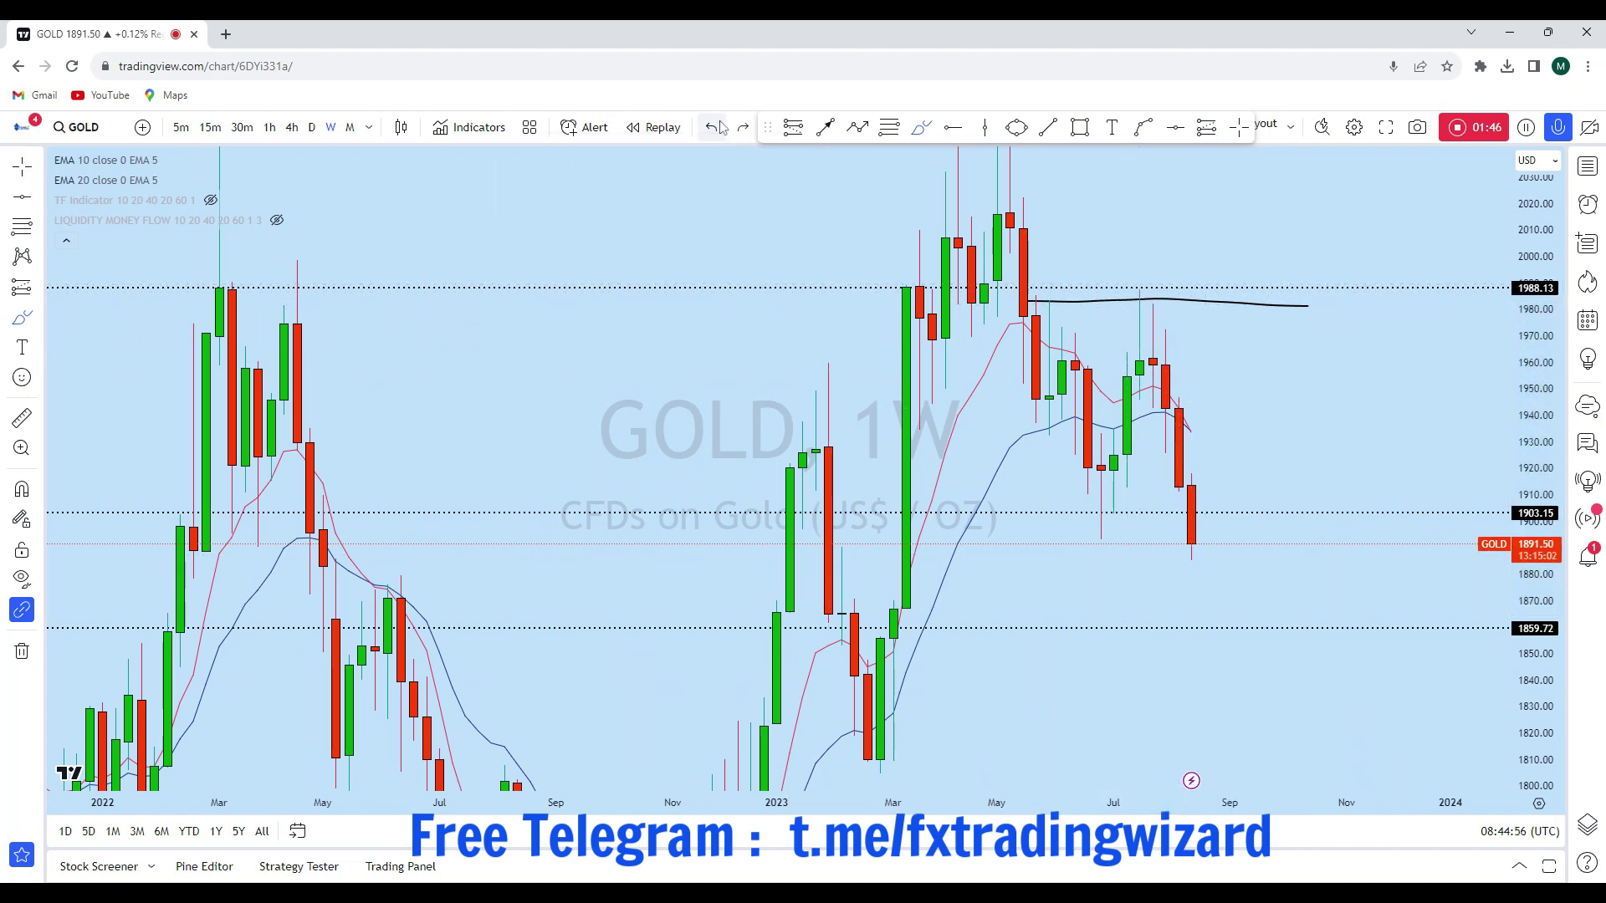
Examine the weekly candles between the freehand resistance line and the 1903.15 and 1859.72 levels.
scroll(1154, 521, "up", 2)
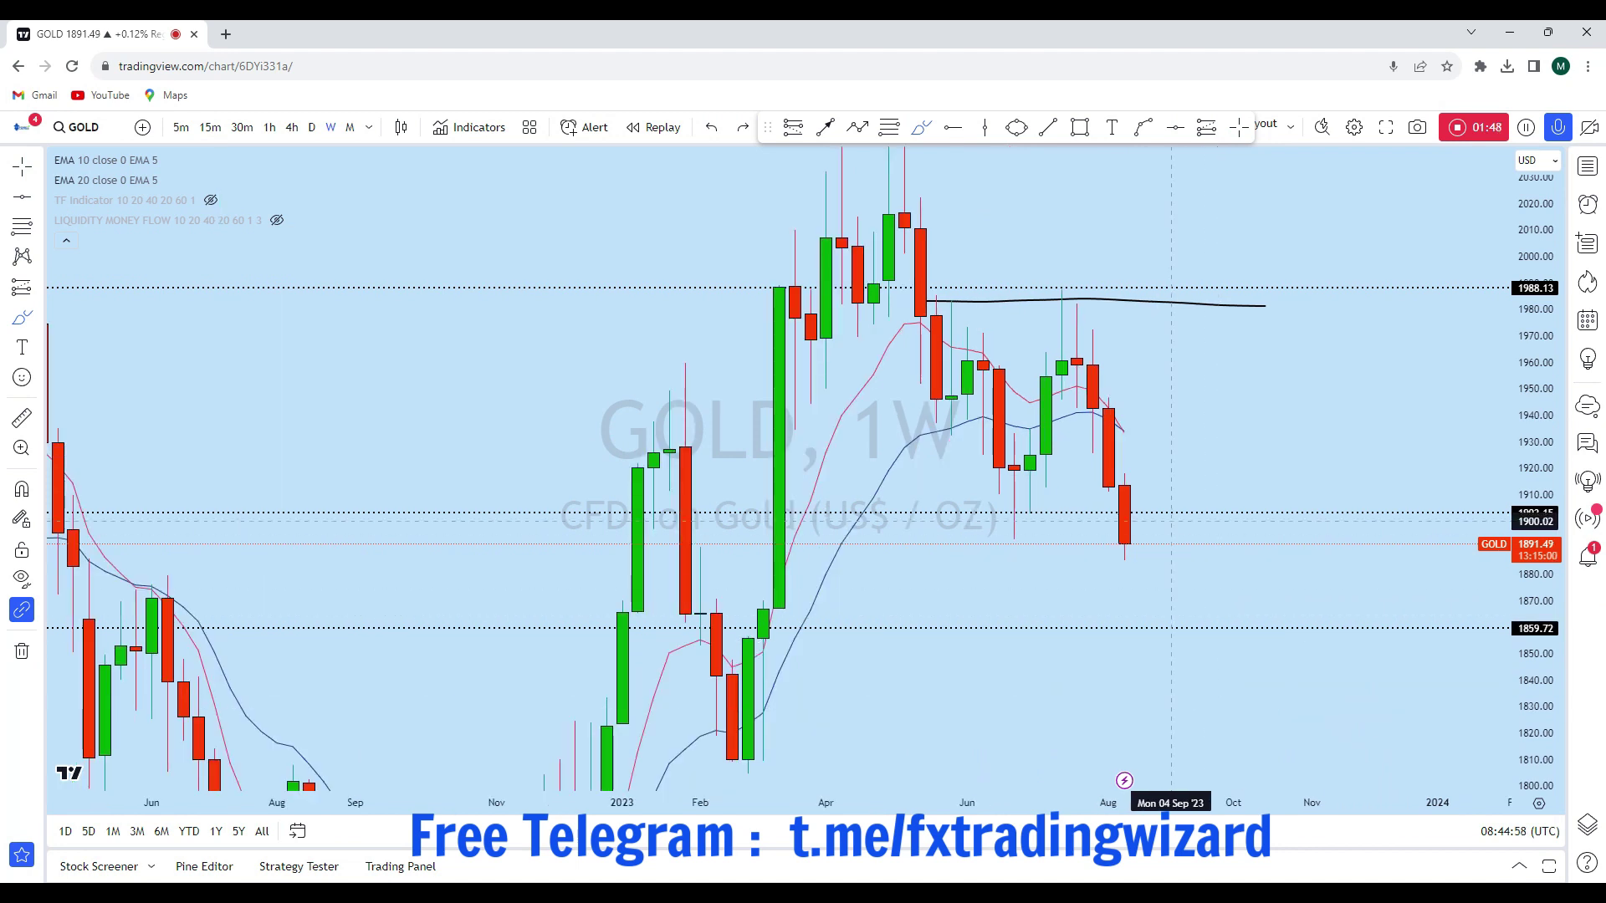
left_click(24, 167)
left_click_drag(1217, 462, 1209, 391)
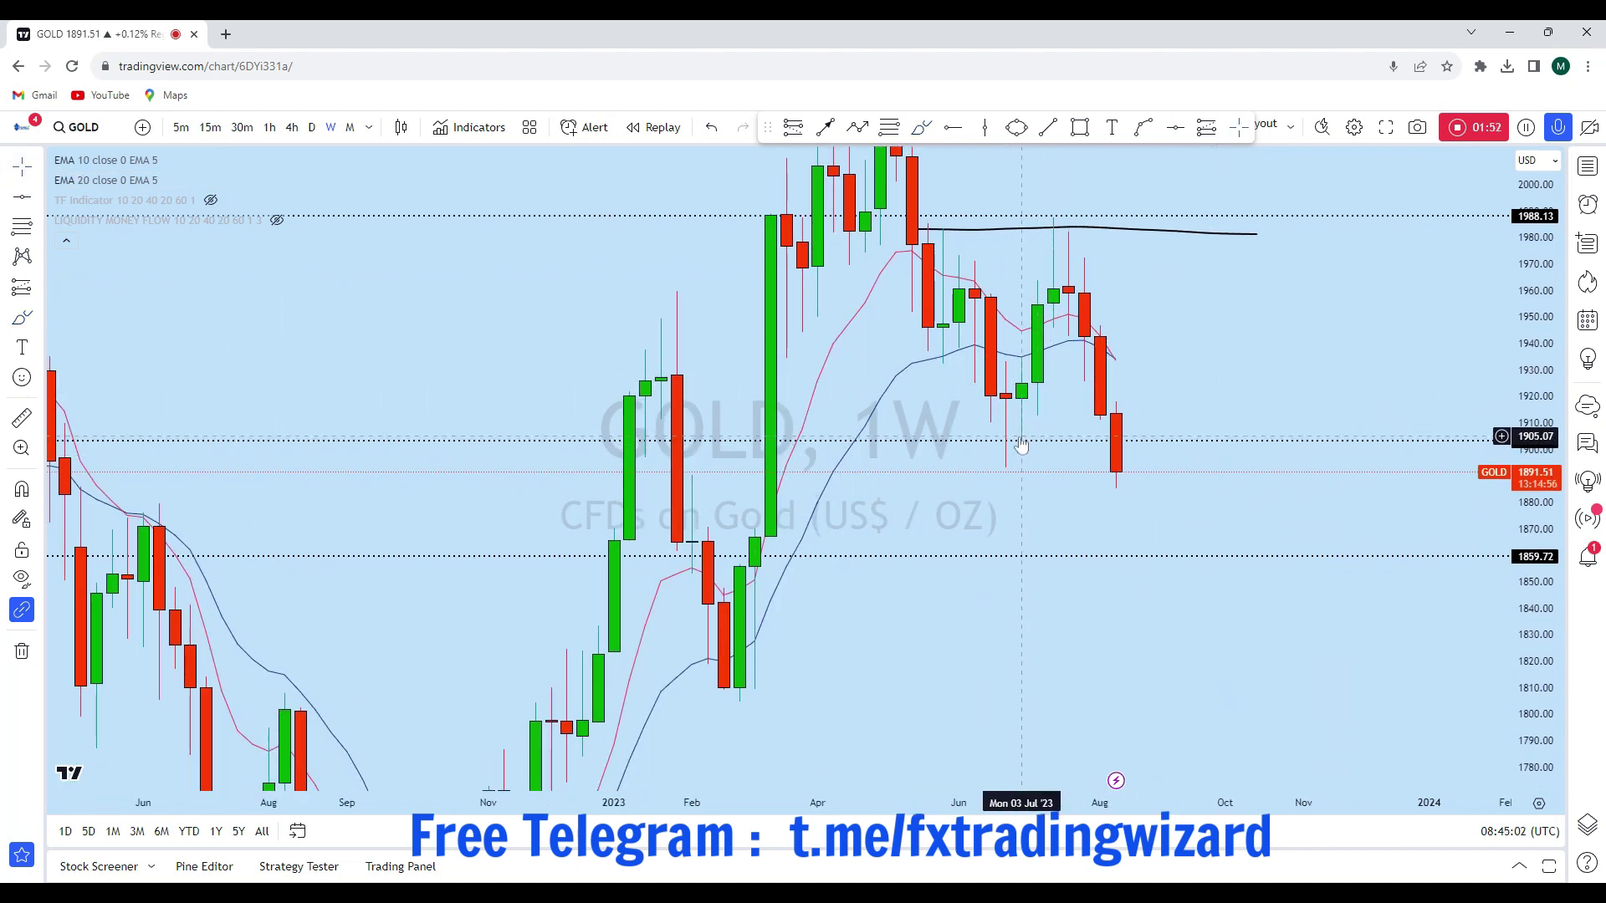
scroll(1150, 483, "down", 2)
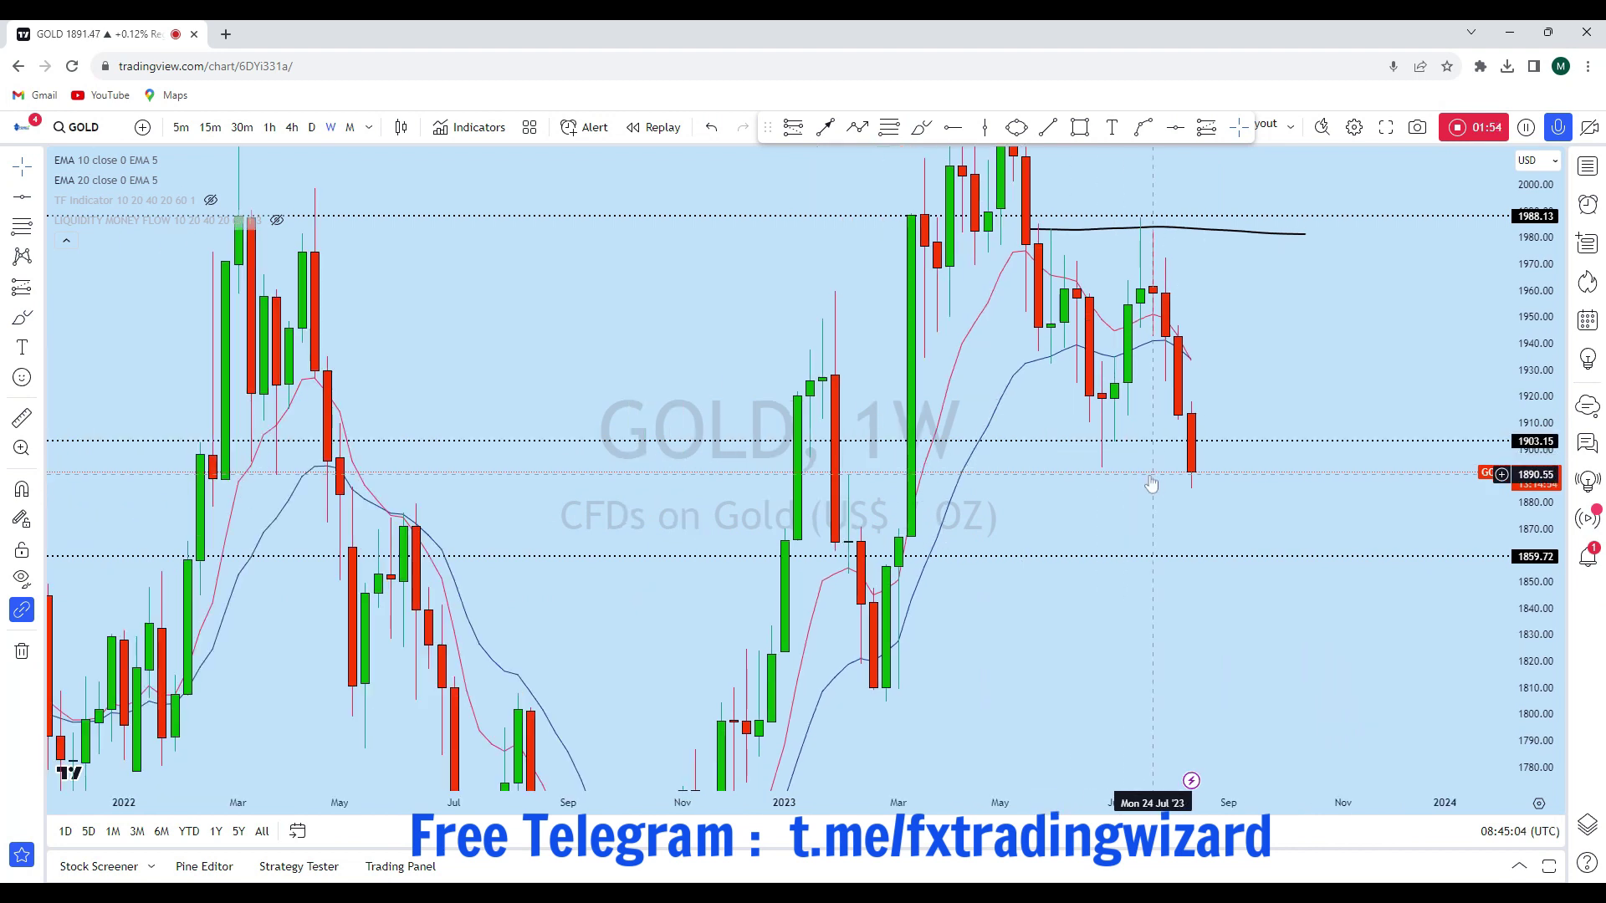
scroll(1161, 479, "up", 2)
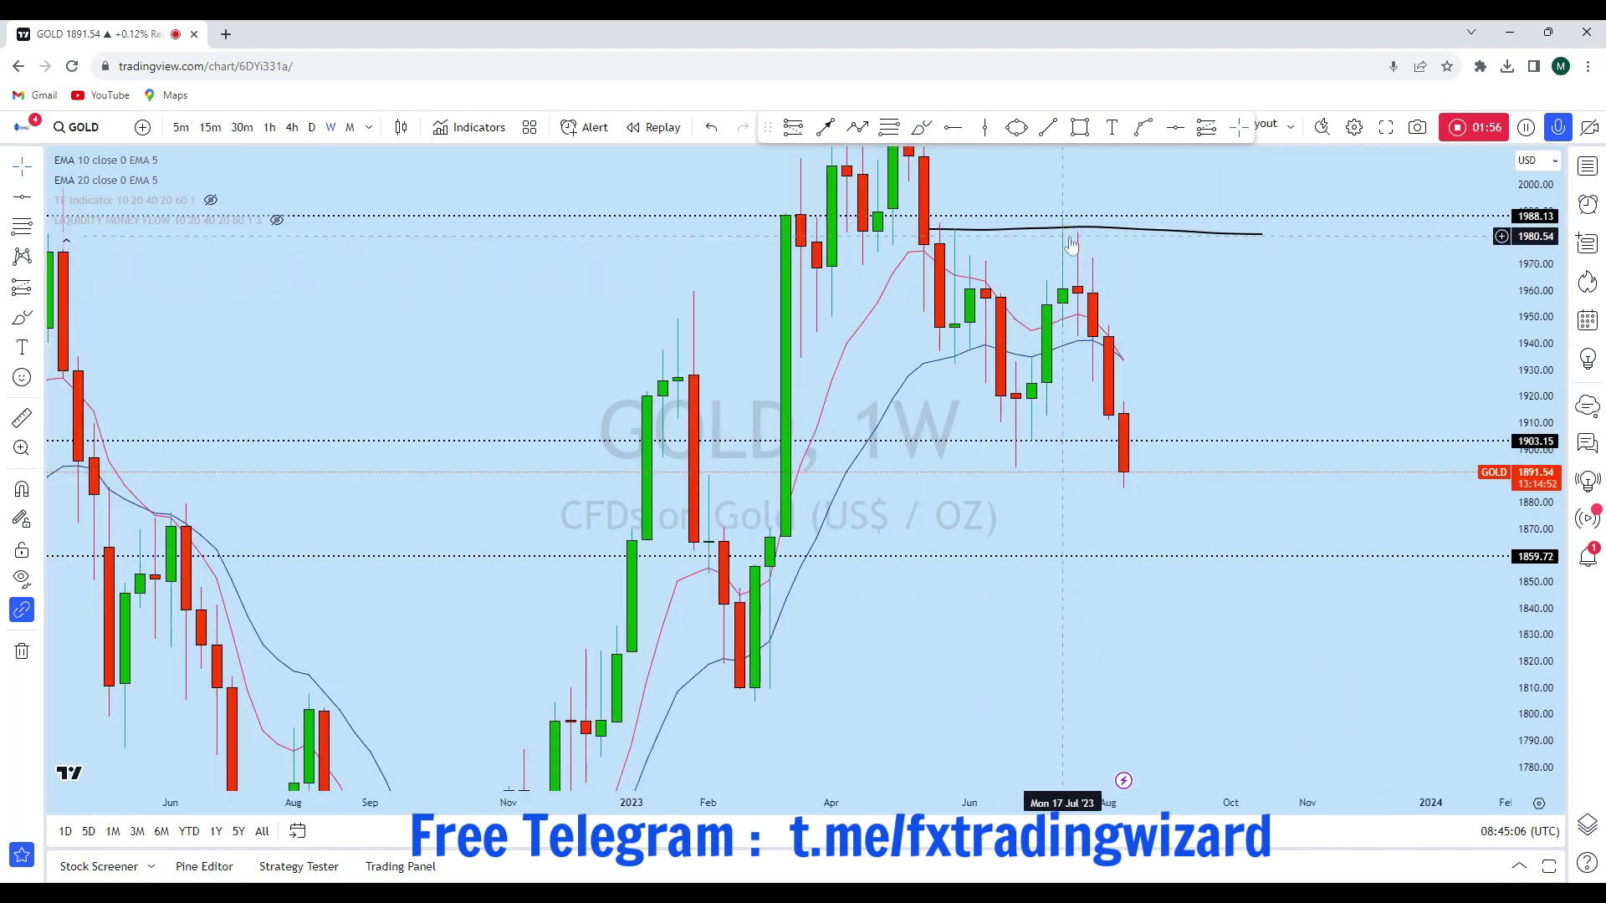
scroll(1141, 469, "down", 1)
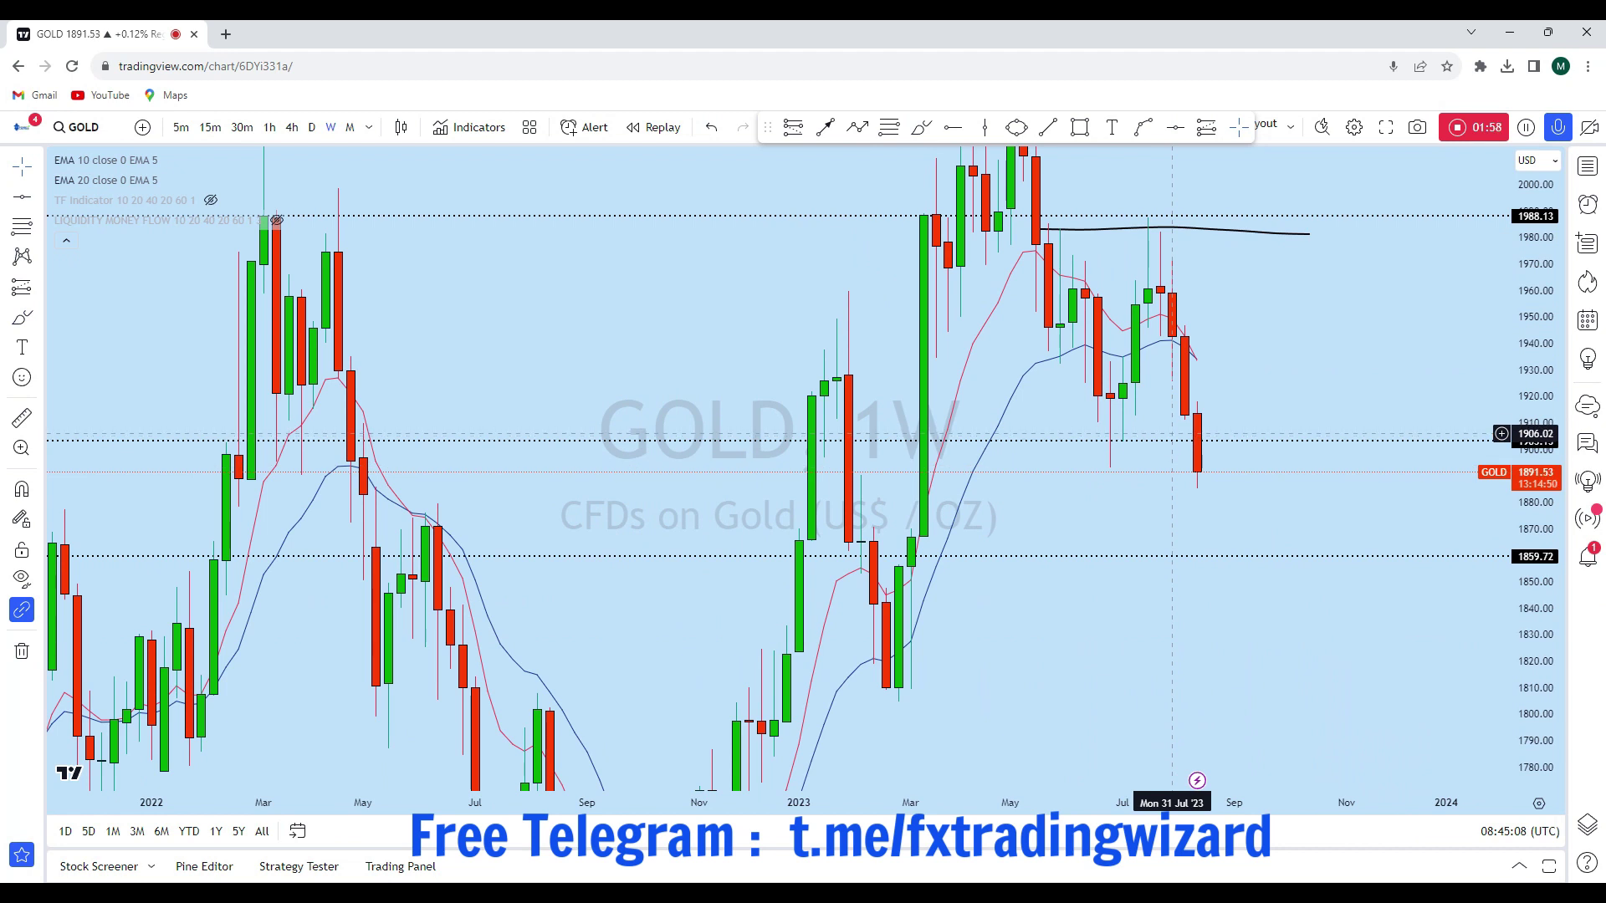
scroll(948, 564, "up", 1)
scroll(941, 552, "up", 1)
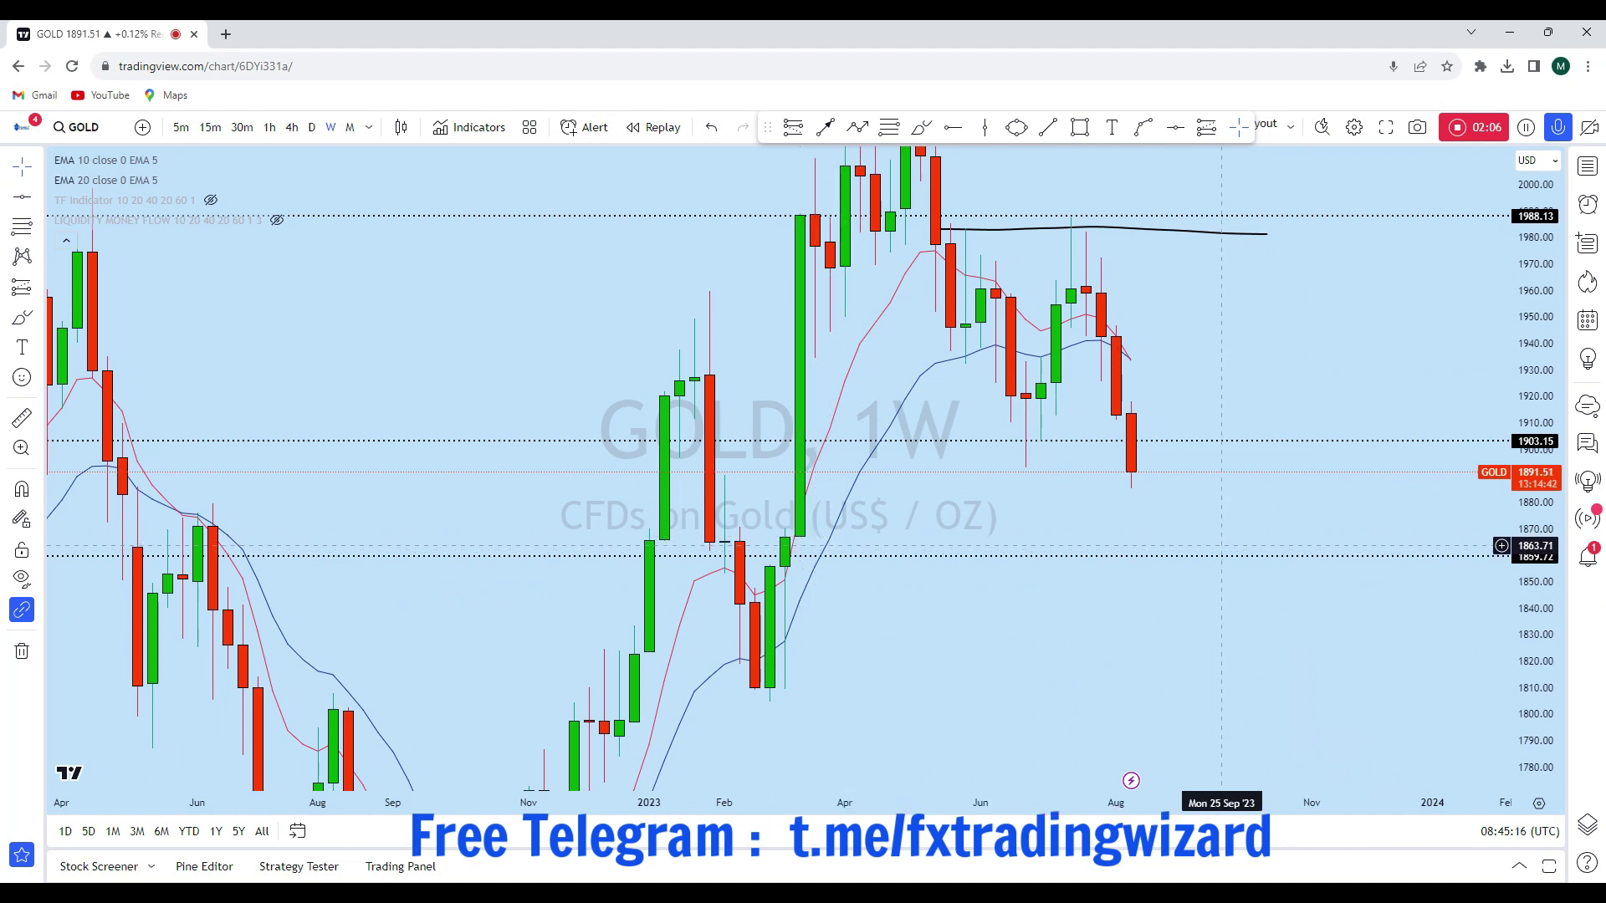
scroll(1280, 556, "down", 2)
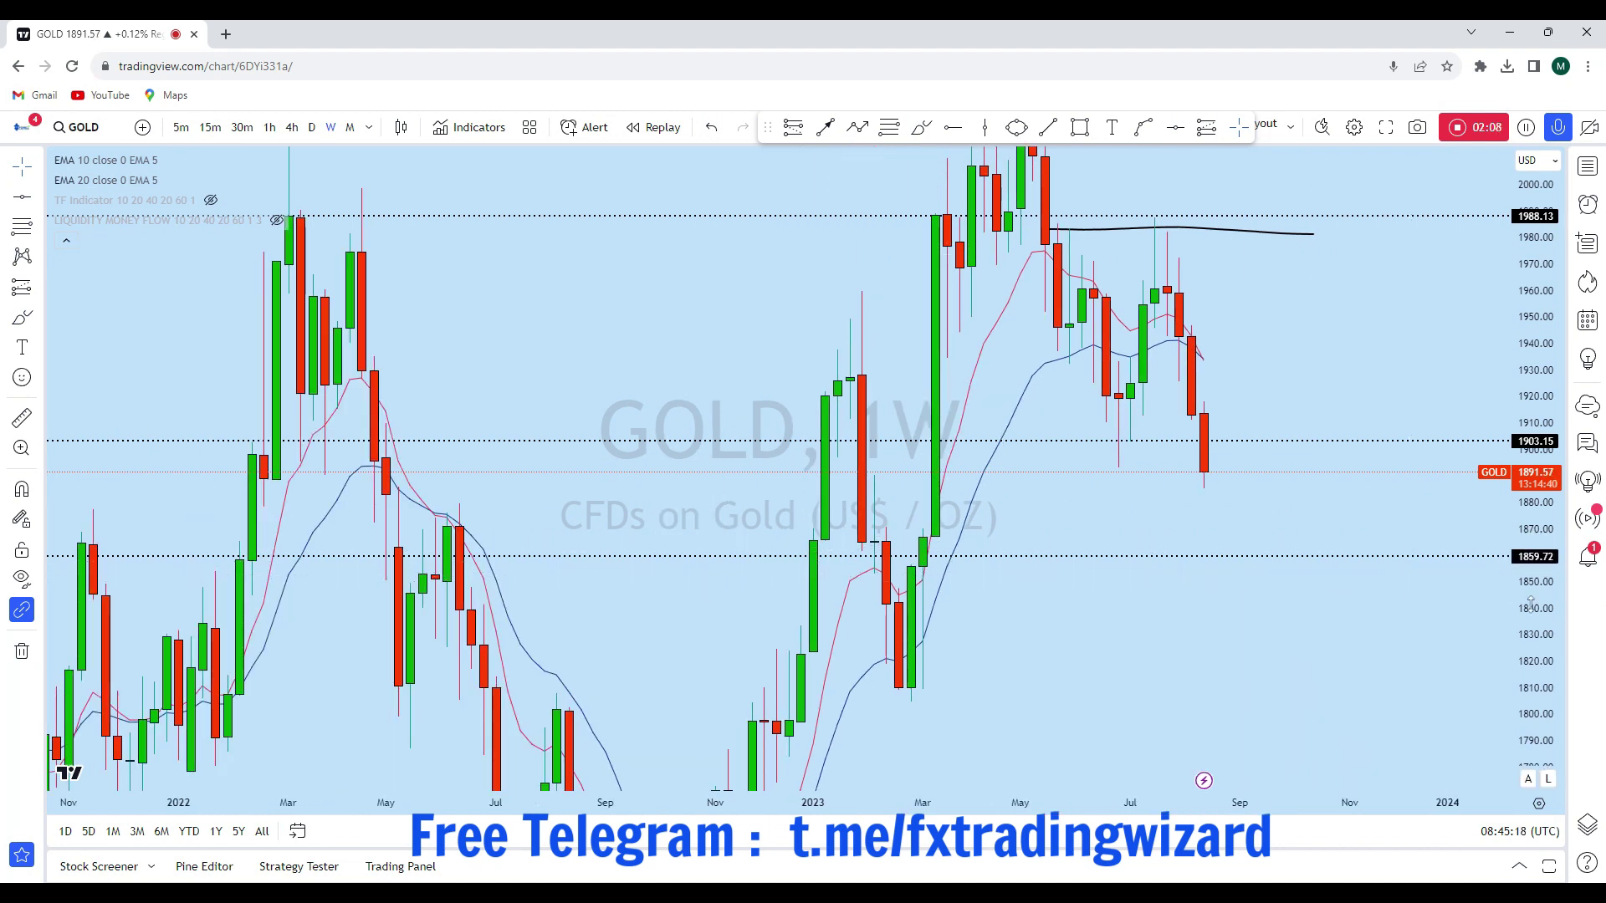
Brush a circle at the July weekly high and a falling path to the 1859.72 level, and undo these strokes.
left_click_drag(1531, 590, 1531, 649)
scroll(1322, 502, "up", 1)
left_click(921, 127)
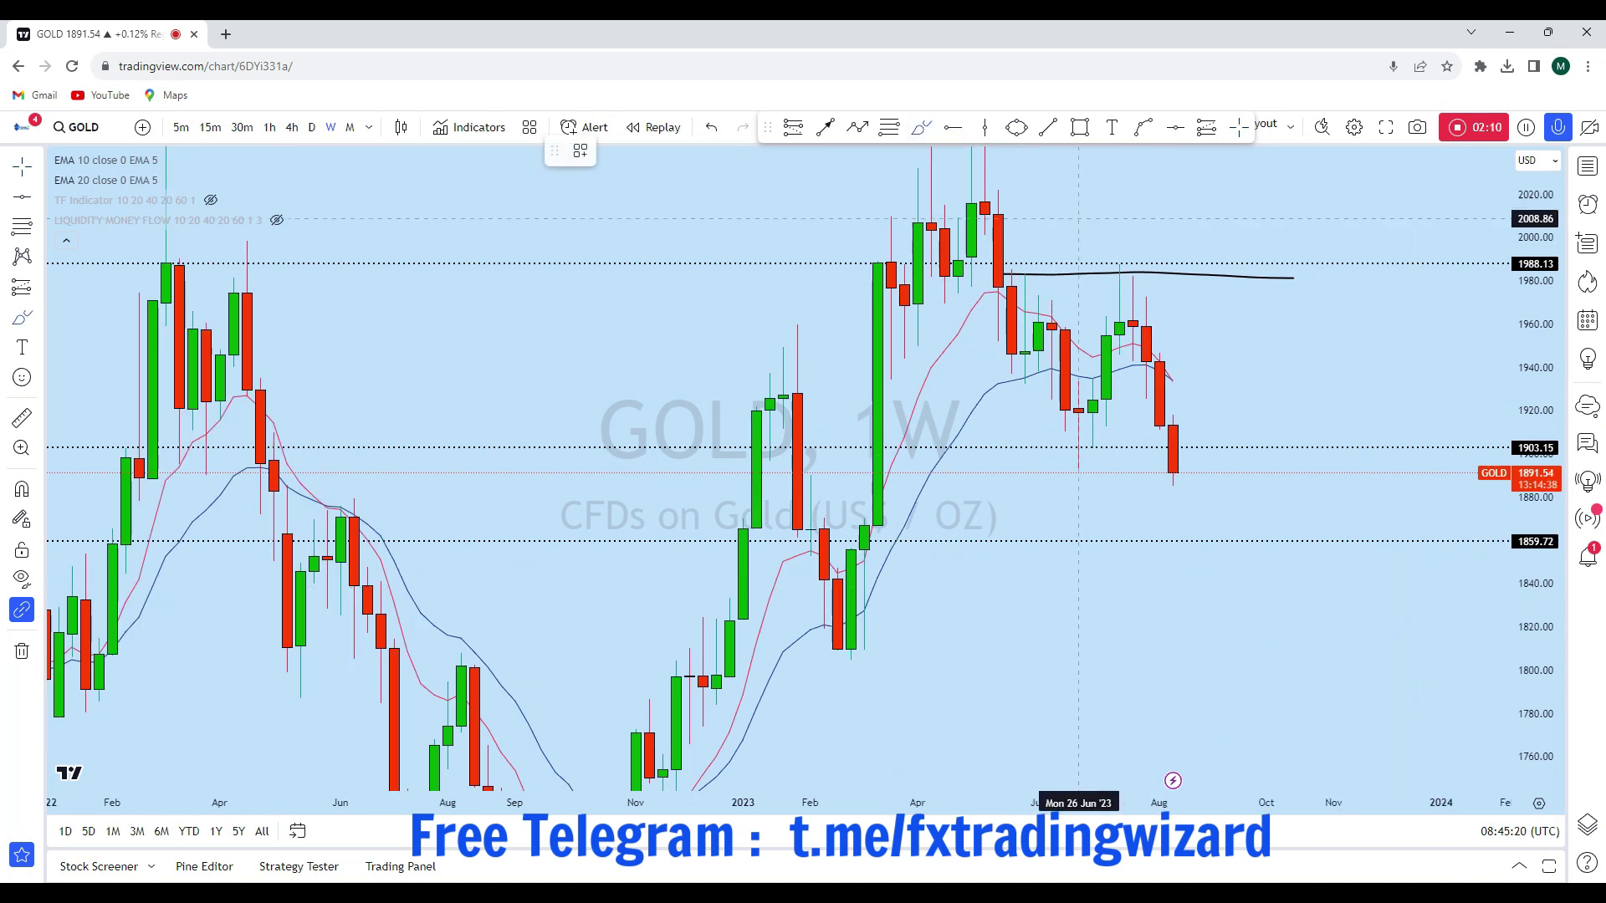
left_click_drag(1118, 262, 1132, 266)
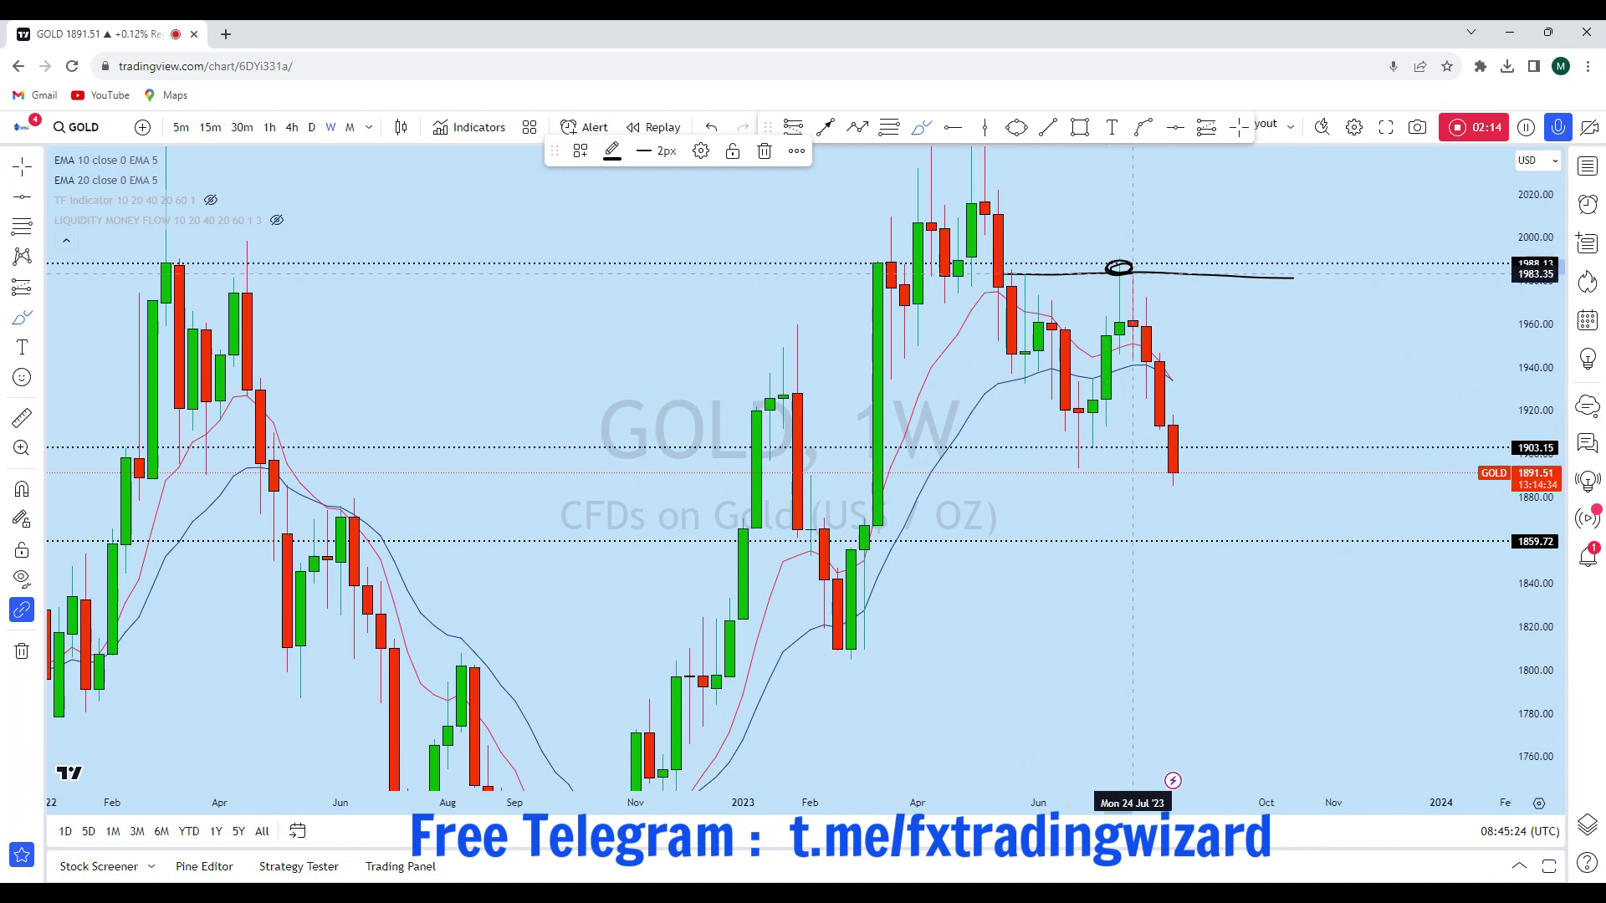
left_click_drag(1146, 281, 1185, 540)
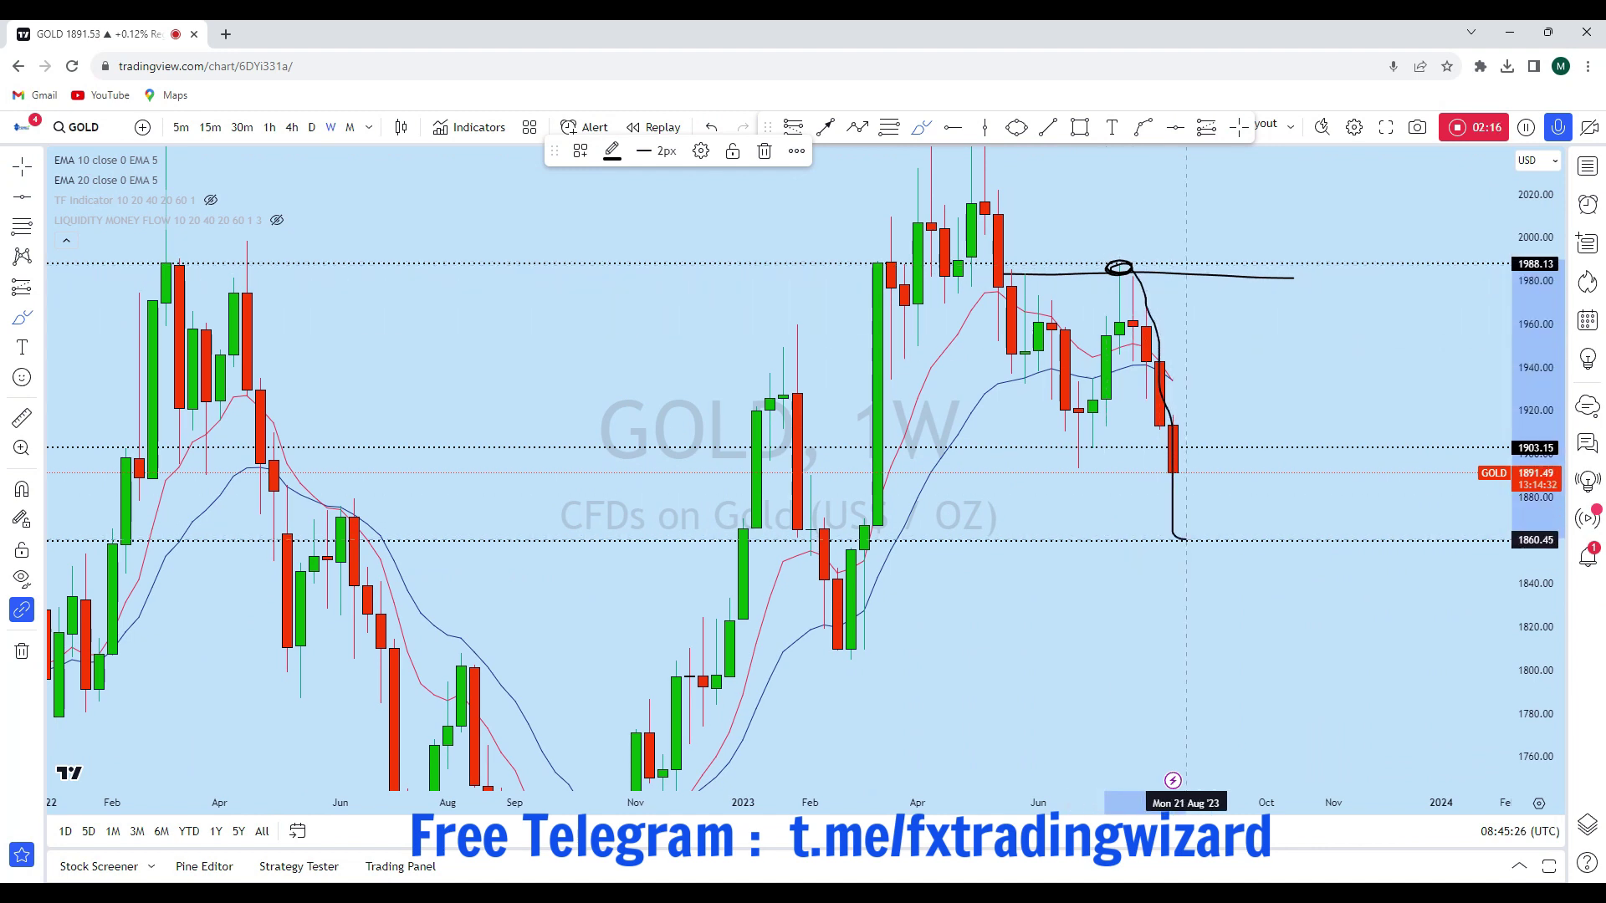
left_click_drag(1200, 543, 1267, 541)
left_click(712, 126)
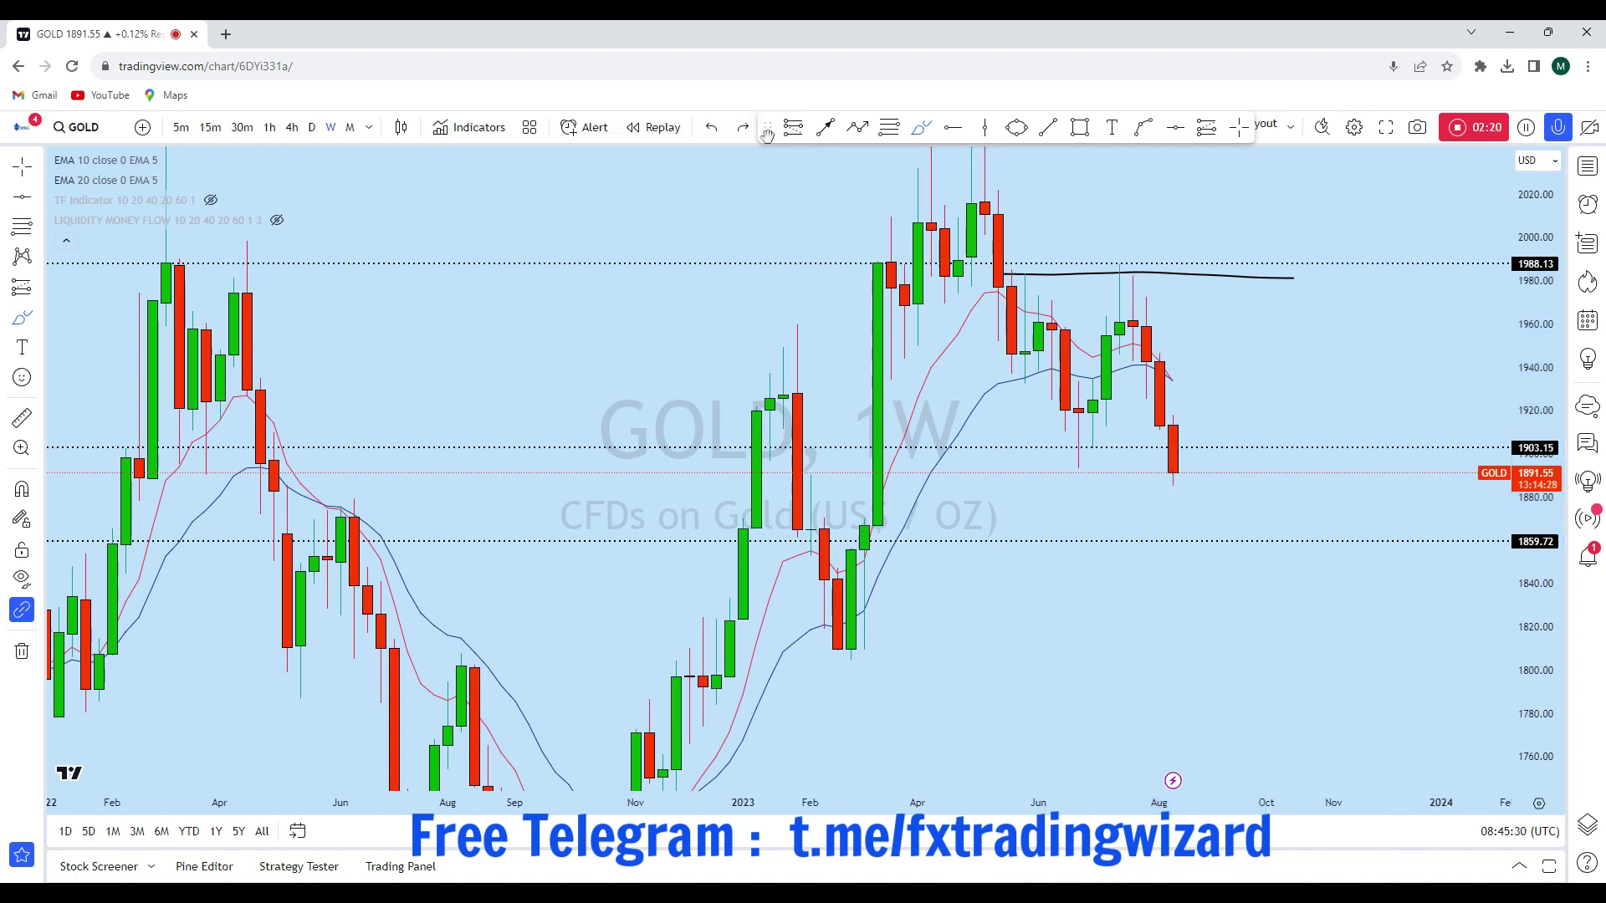
Switch the GOLD chart to the daily timeframe, showing the price around the 1903.15 and 1859.72 levels.
left_click_drag(1543, 694, 1539, 514)
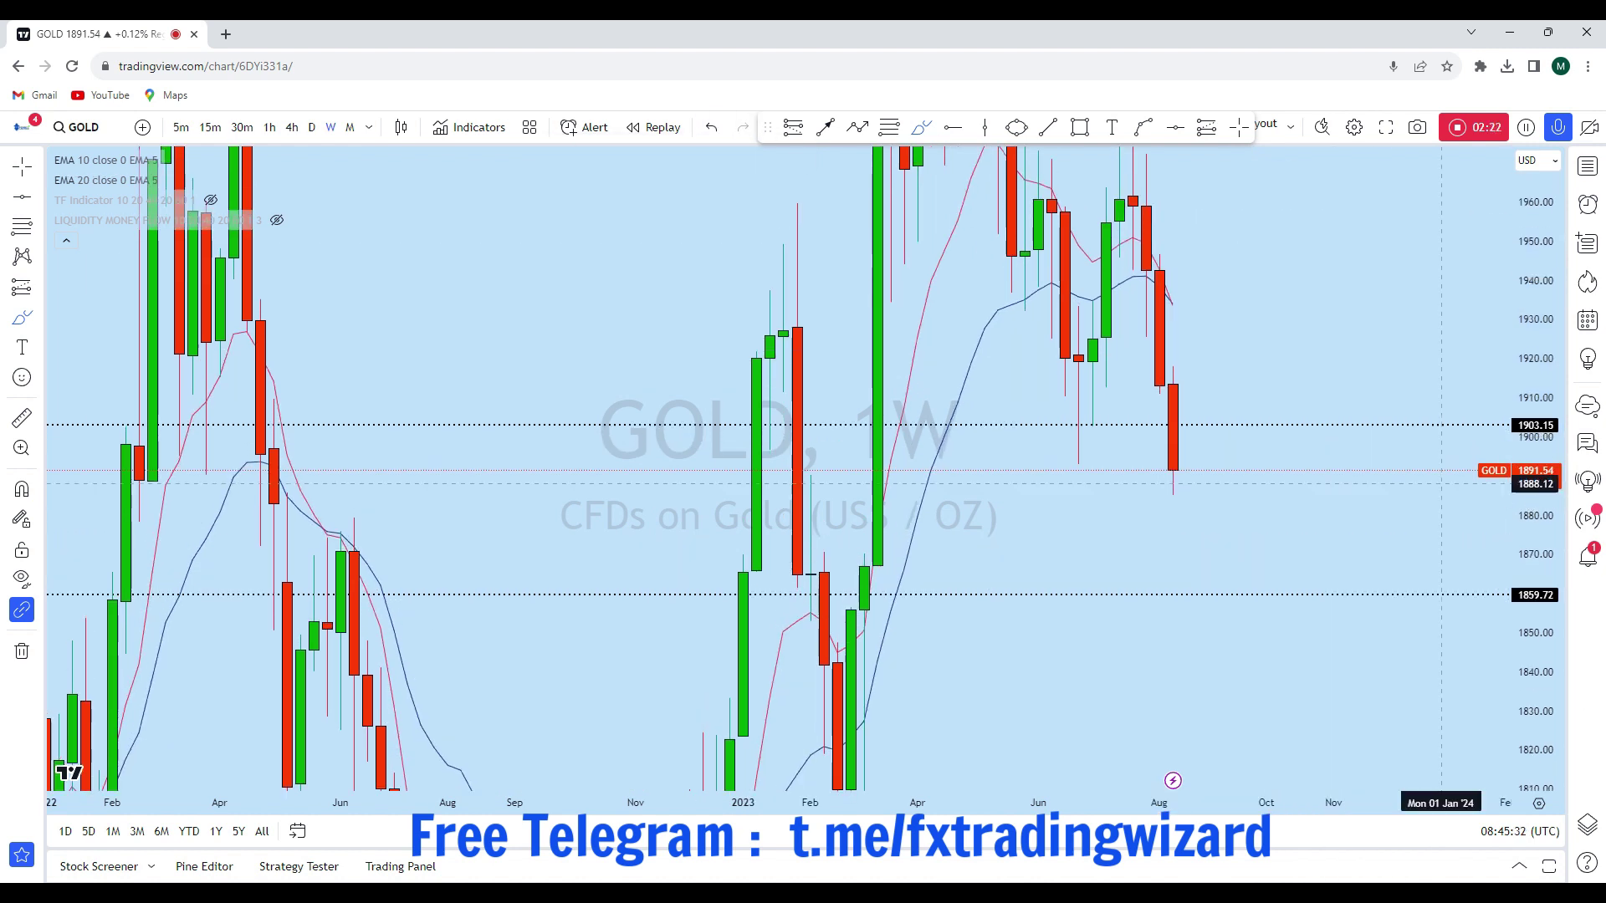
left_click(312, 128)
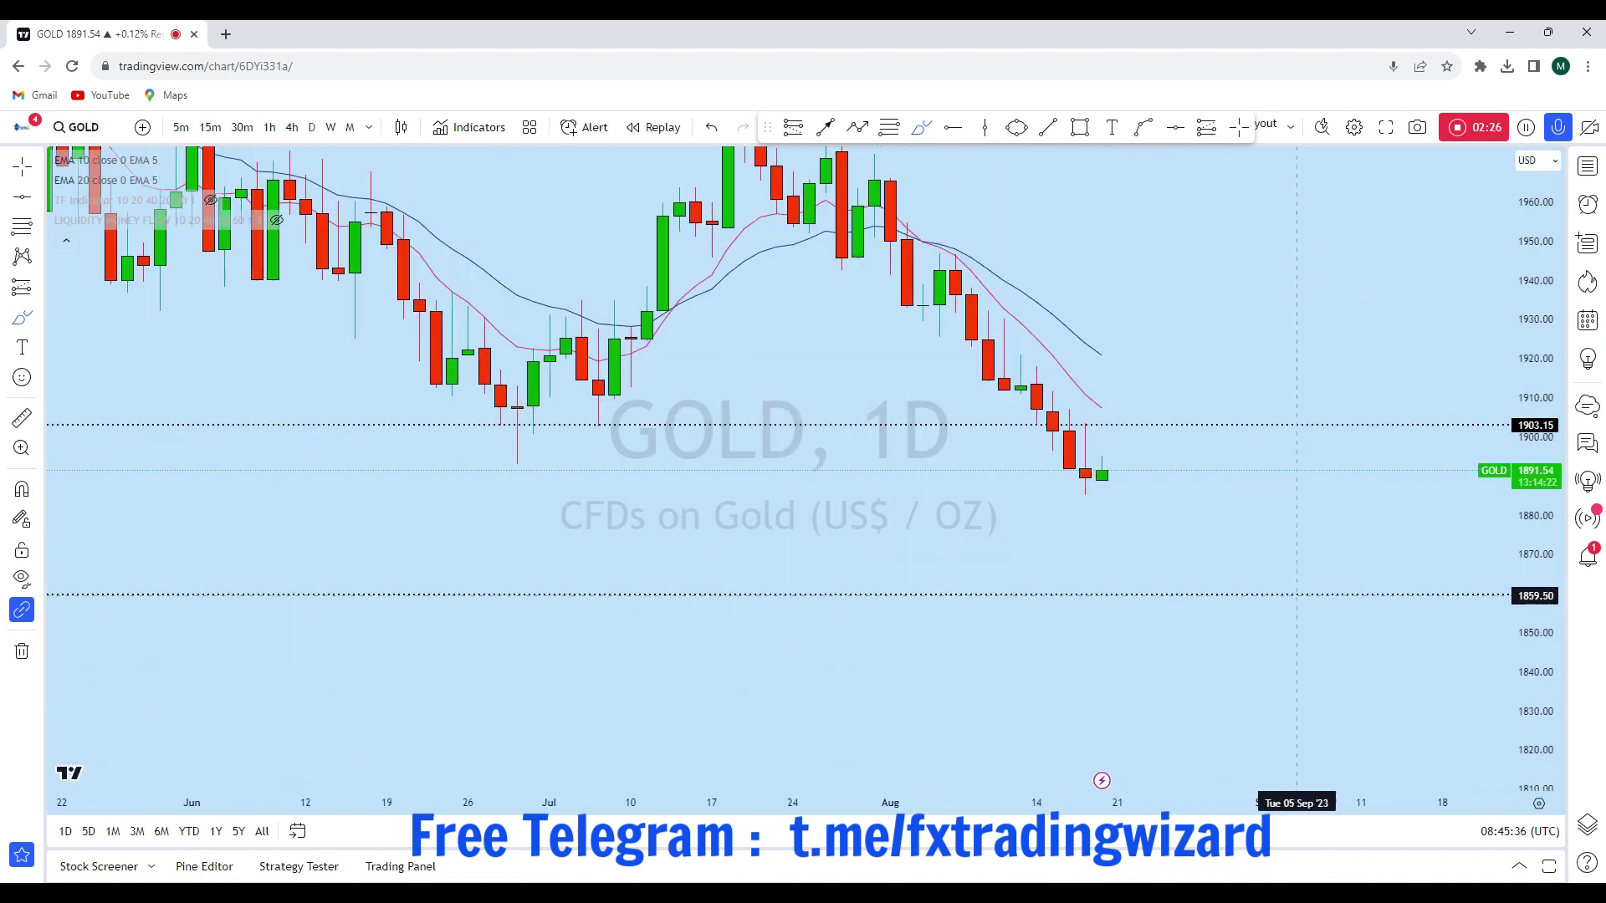
scroll(1301, 595, "down", 3)
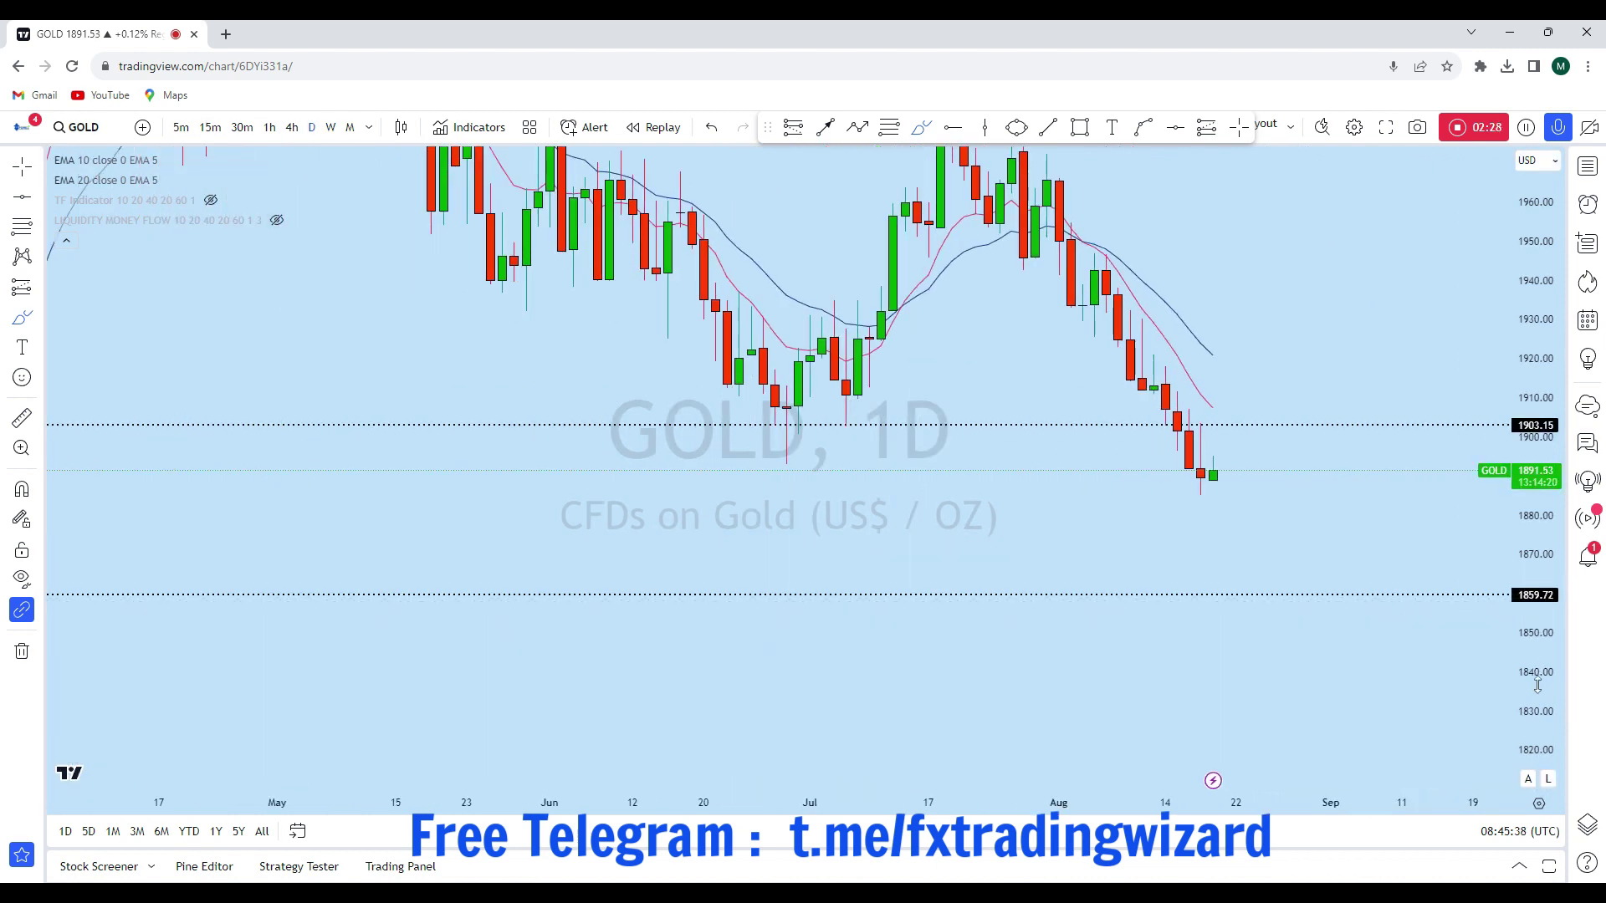
Brush a vertical stroke from the 1903.15 level down through the 17 August daily candle, and undo it.
left_click_drag(1536, 676, 1536, 439)
scroll(1321, 452, "up", 3)
left_click_drag(1098, 375, 1097, 545)
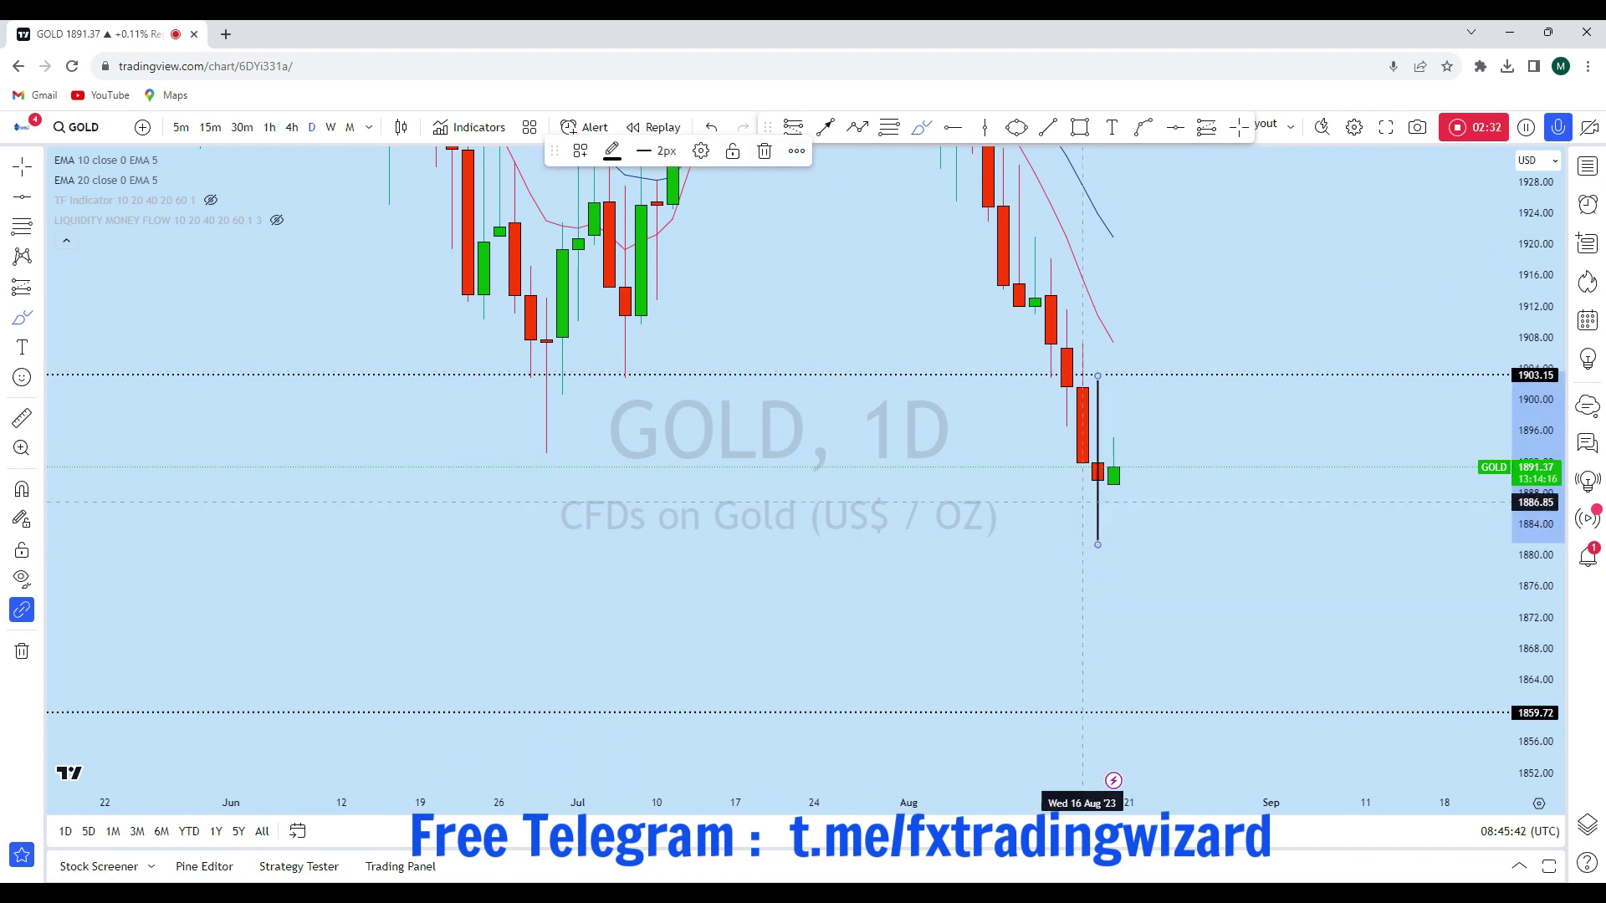
left_click(711, 127)
Brush short falling strokes along the mid-August daily highs, and undo these strokes.
scroll(1153, 464, "down", 1)
scroll(1137, 391, "down", 5)
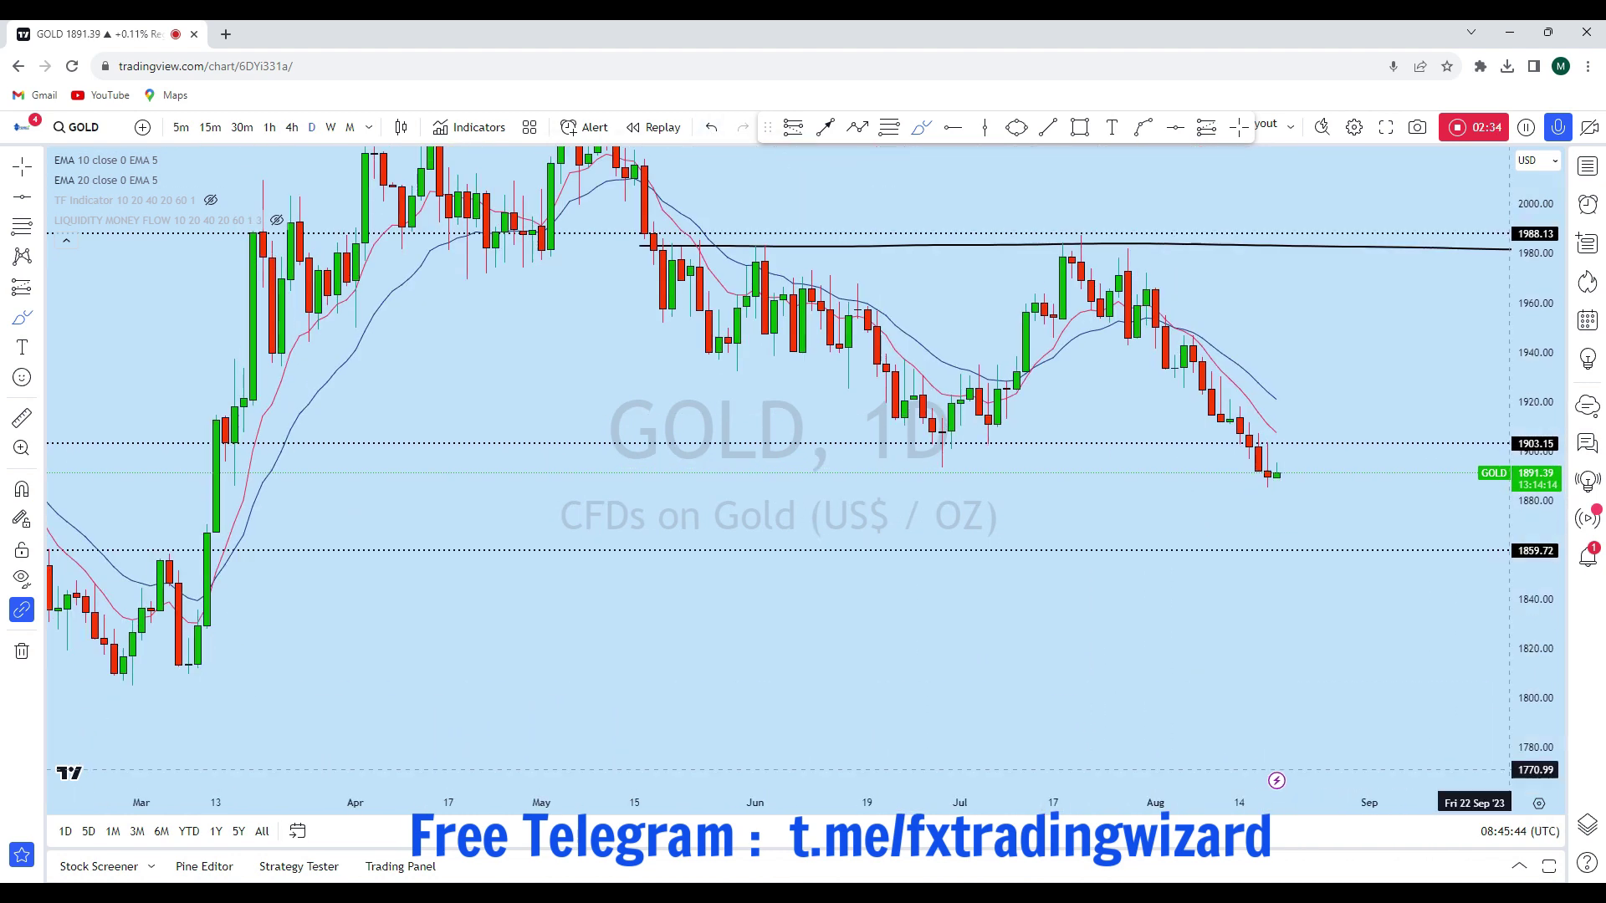
left_click_drag(1138, 391, 1224, 465)
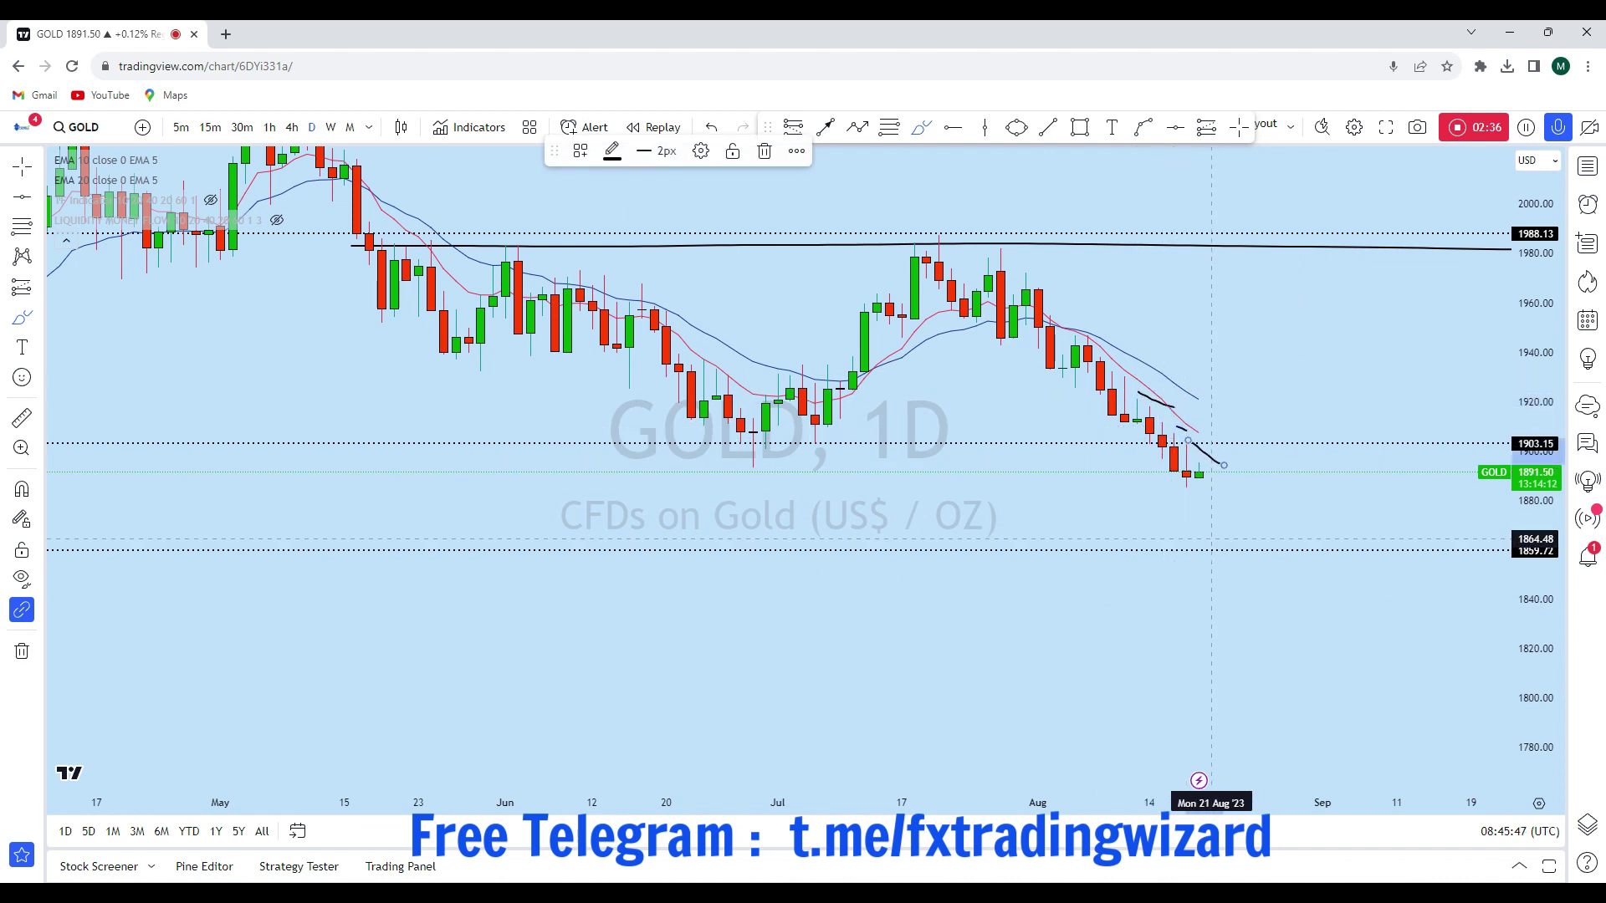
left_click(724, 127)
Draw a horizontal line at the base of the latest daily candle's body and fine-tune it to 1889.09.
scroll(1226, 425, "down", 3)
scroll(1473, 656, "up", 2)
left_click_drag(1538, 685, 1538, 209)
scroll(1236, 524, "up", 3)
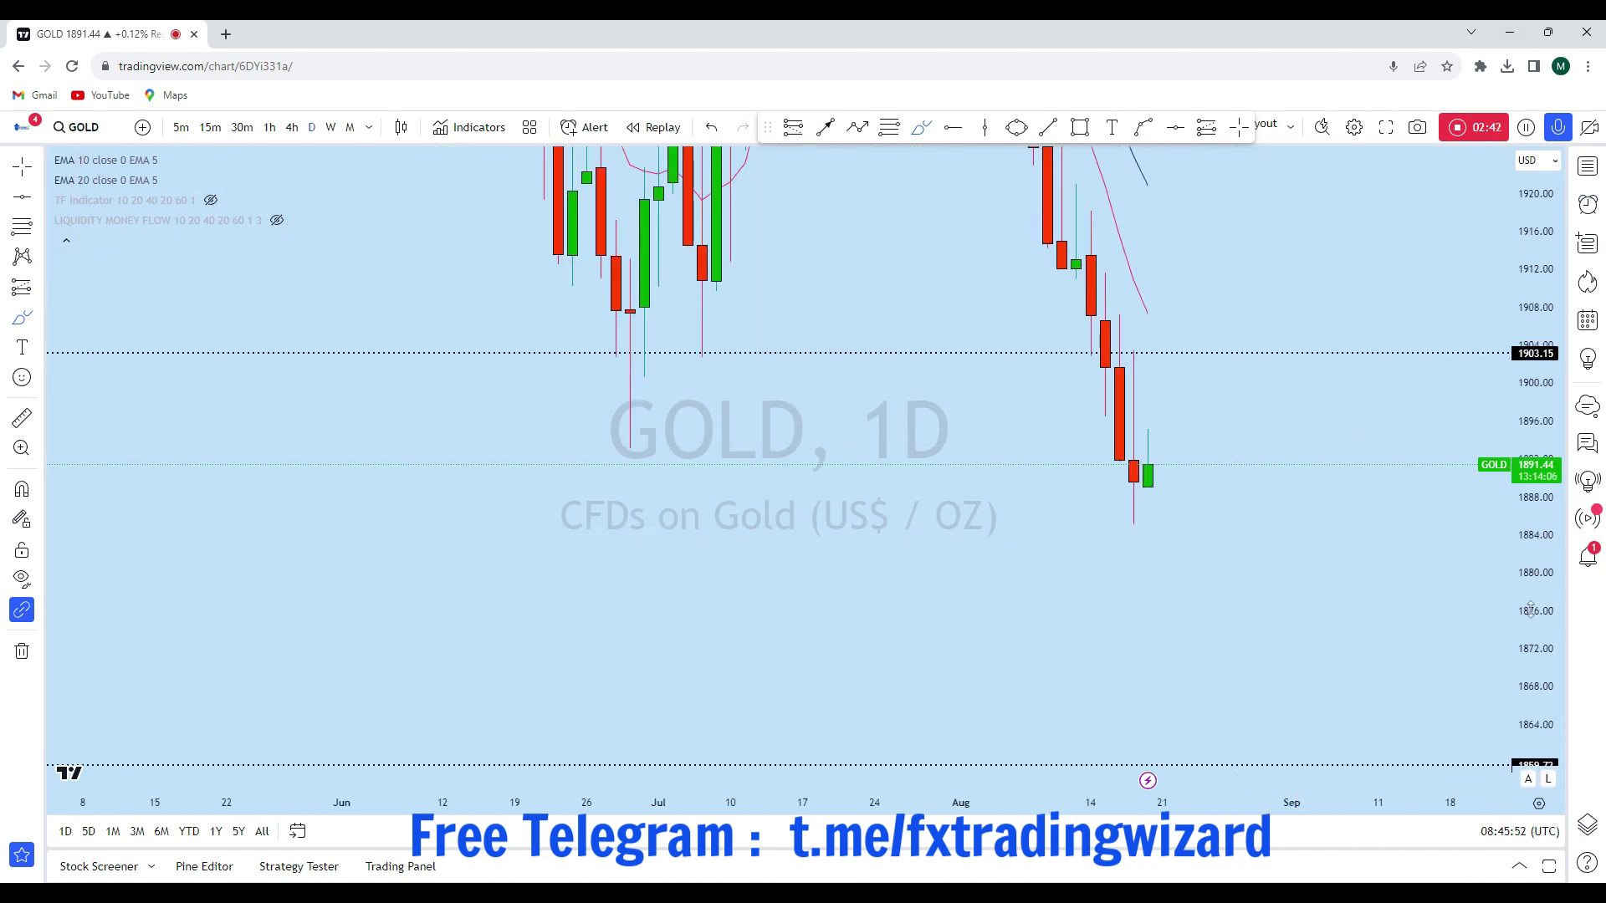
left_click_drag(1536, 618, 1535, 344)
scroll(1315, 439, "up", 3)
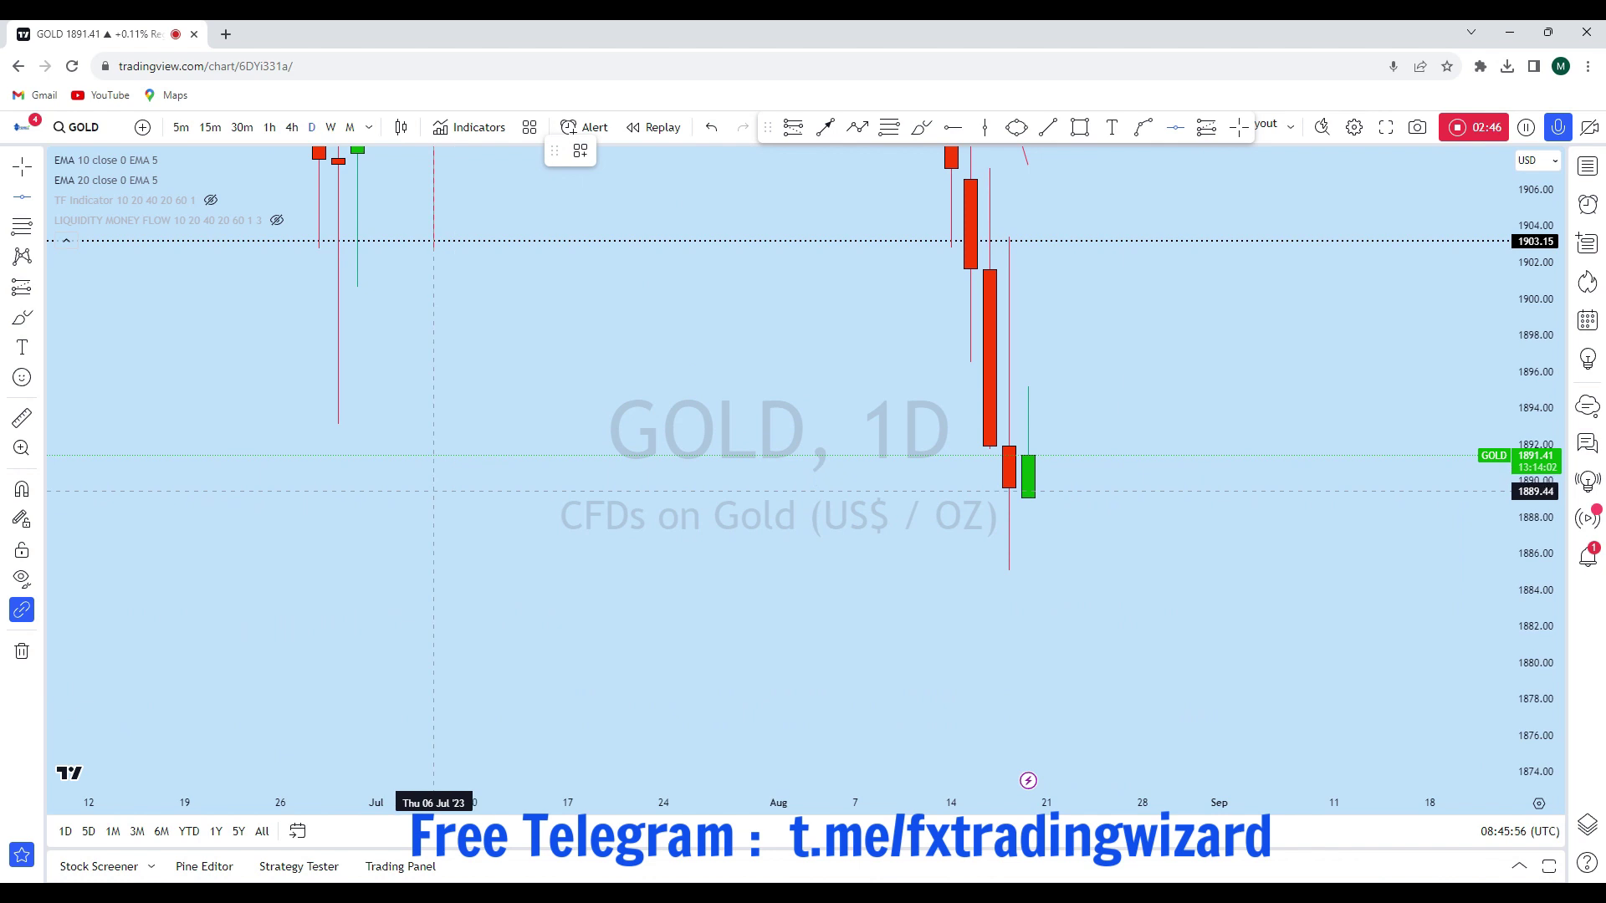
left_click_drag(1026, 498, 1122, 500)
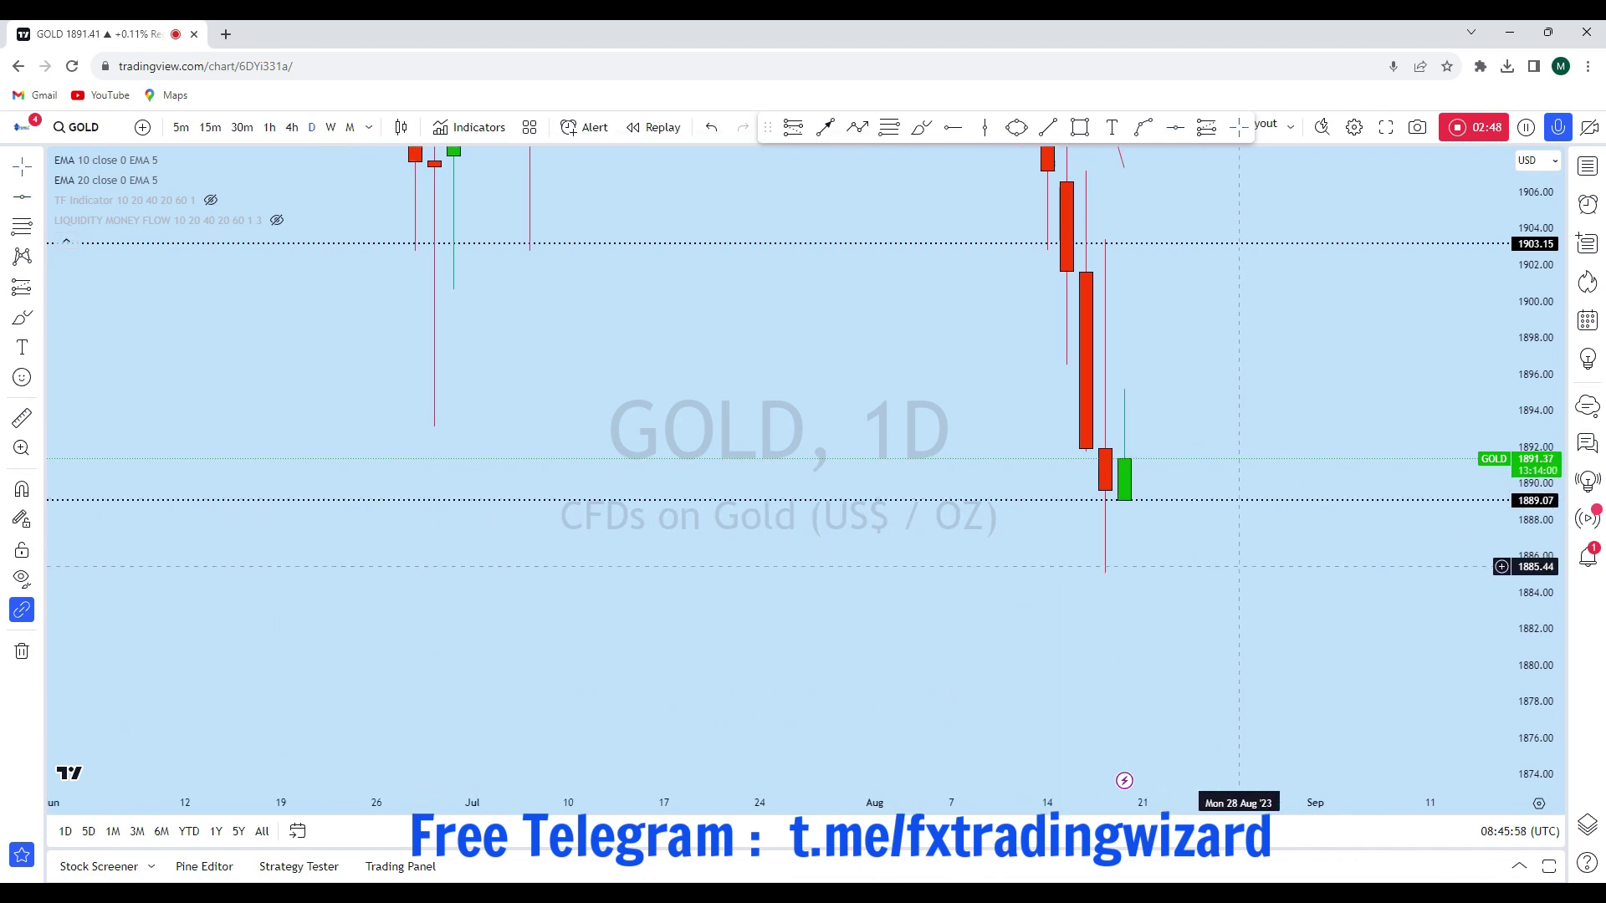
left_click_drag(1552, 703, 1432, 172)
left_click_drag(1166, 566, 1182, 557)
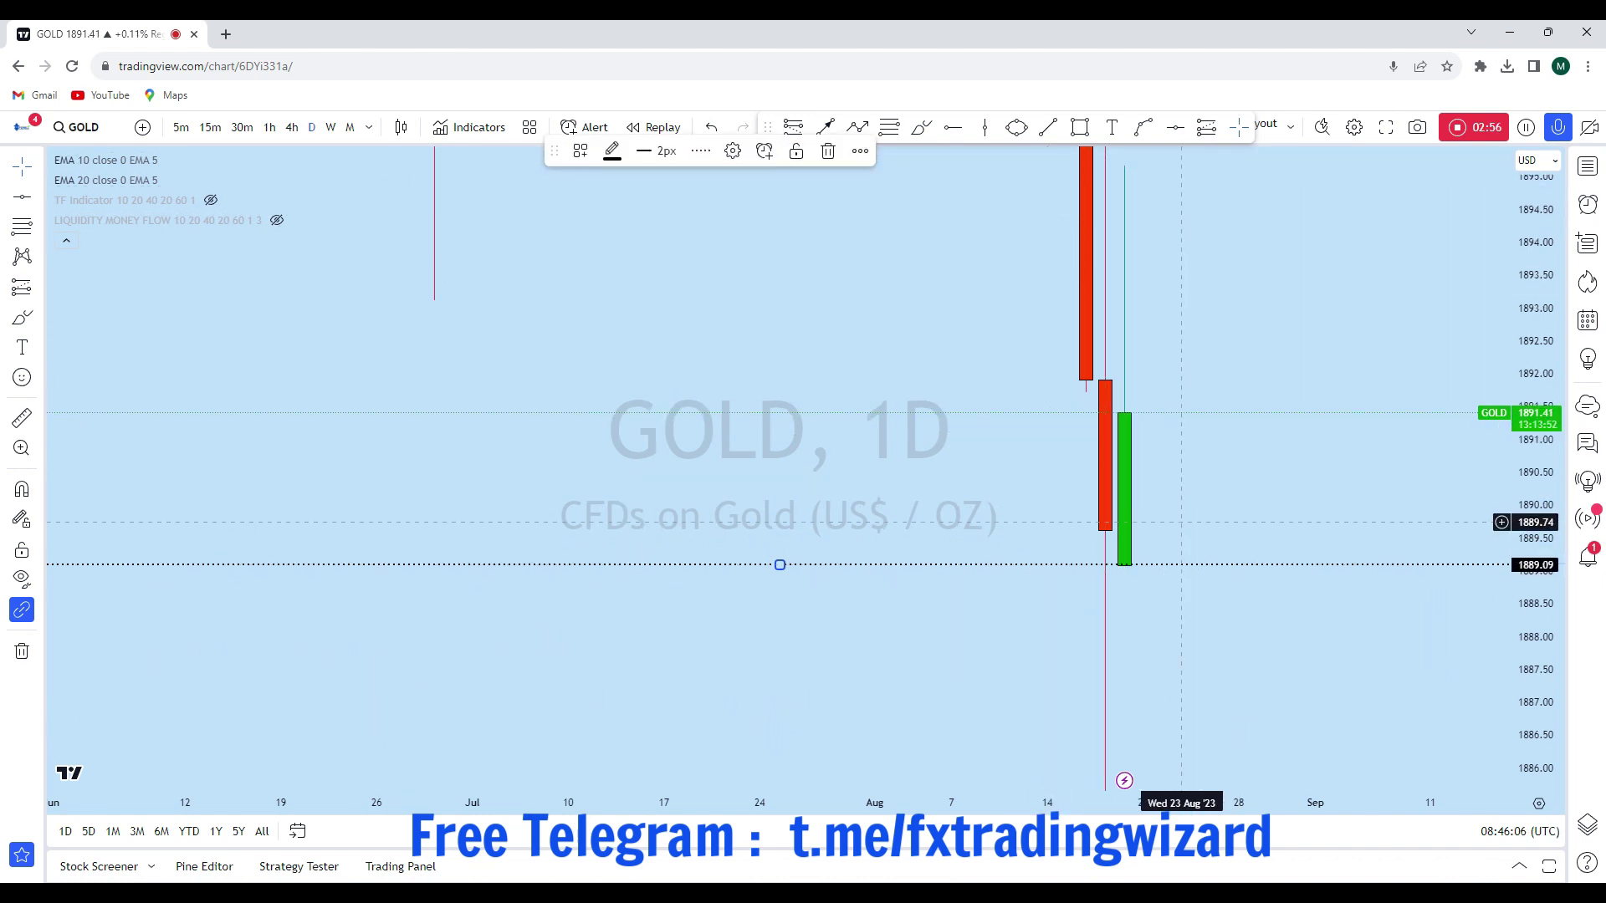
Brush a vertical stroke below the latest daily candle and a rising path past the 1903.15 level, and undo these strokes.
left_click_drag(1529, 310, 1333, 825)
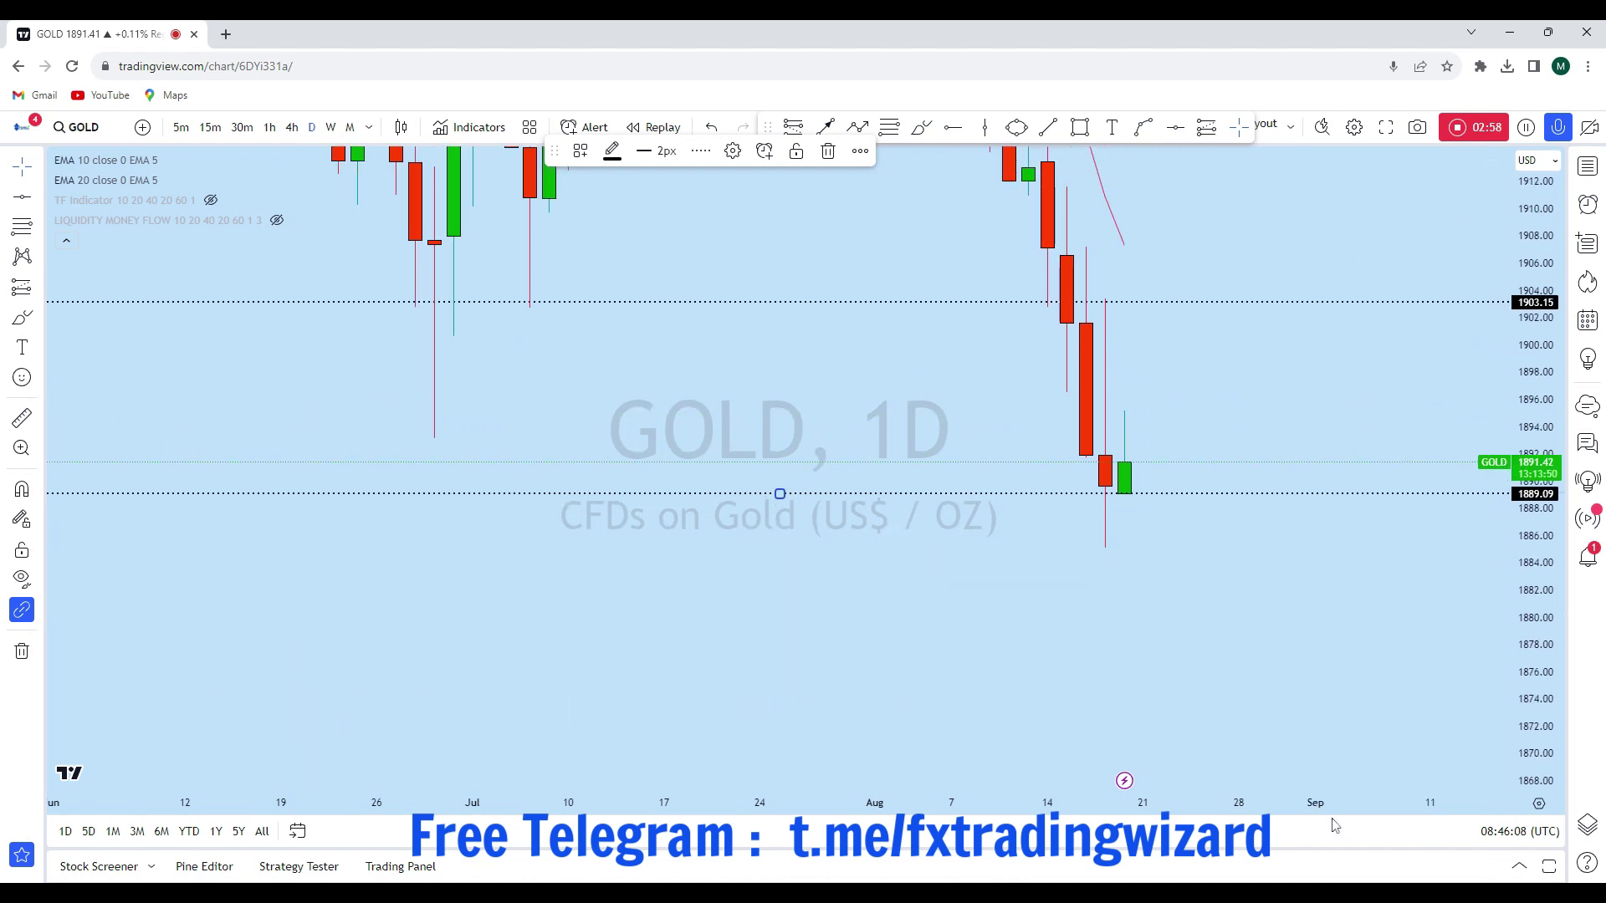
scroll(1333, 552, "down", 6)
scroll(1330, 554, "up", 3)
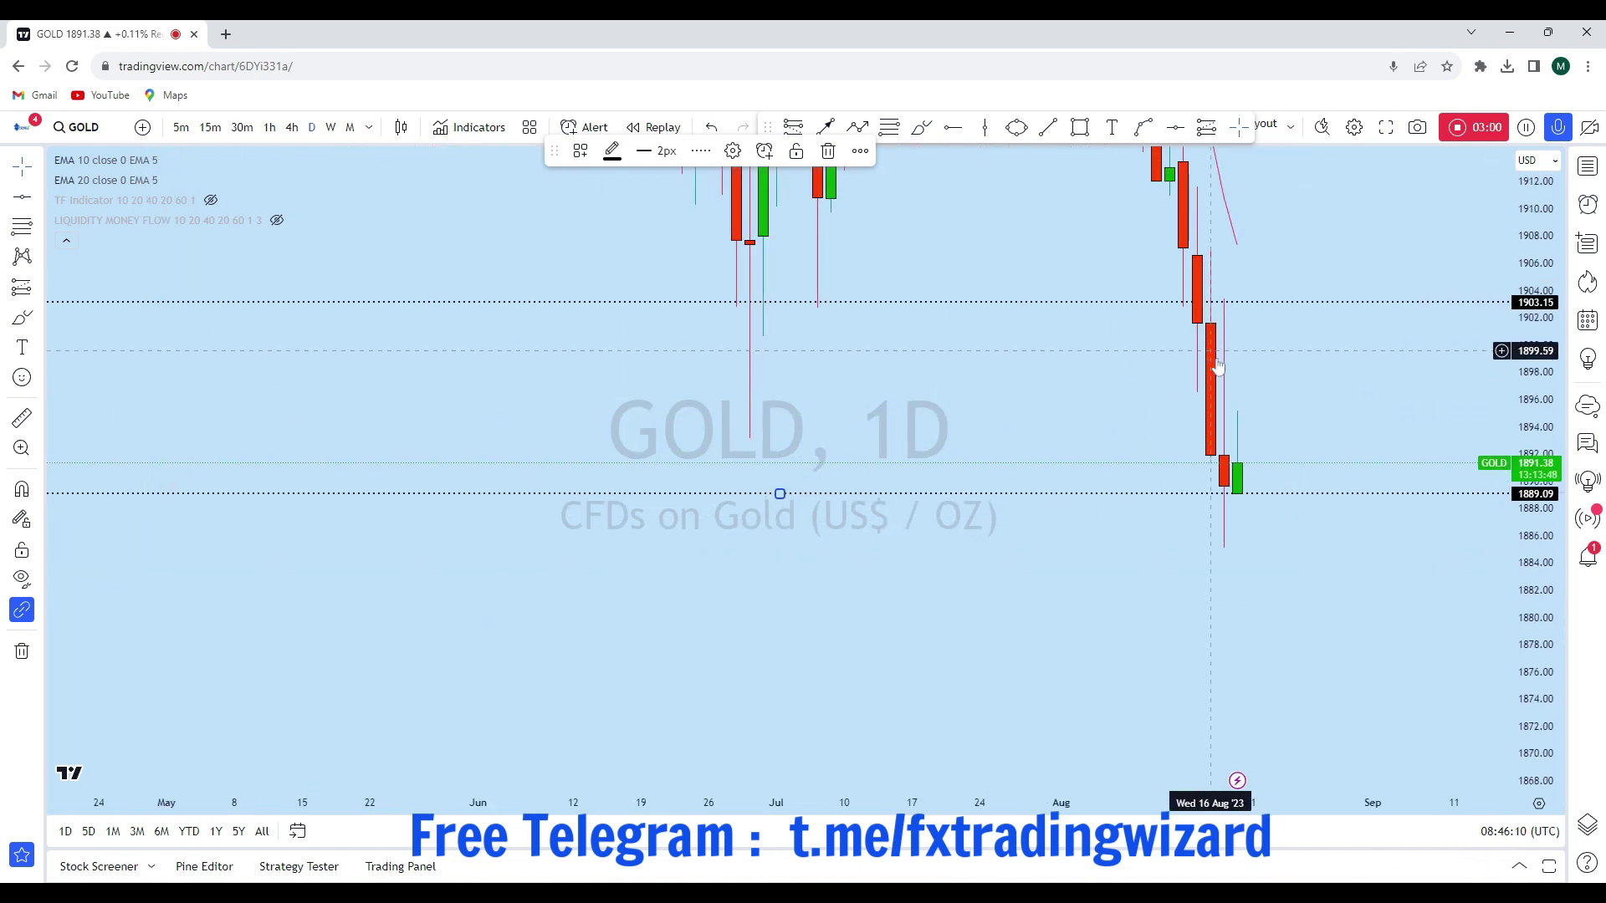
left_click(921, 127)
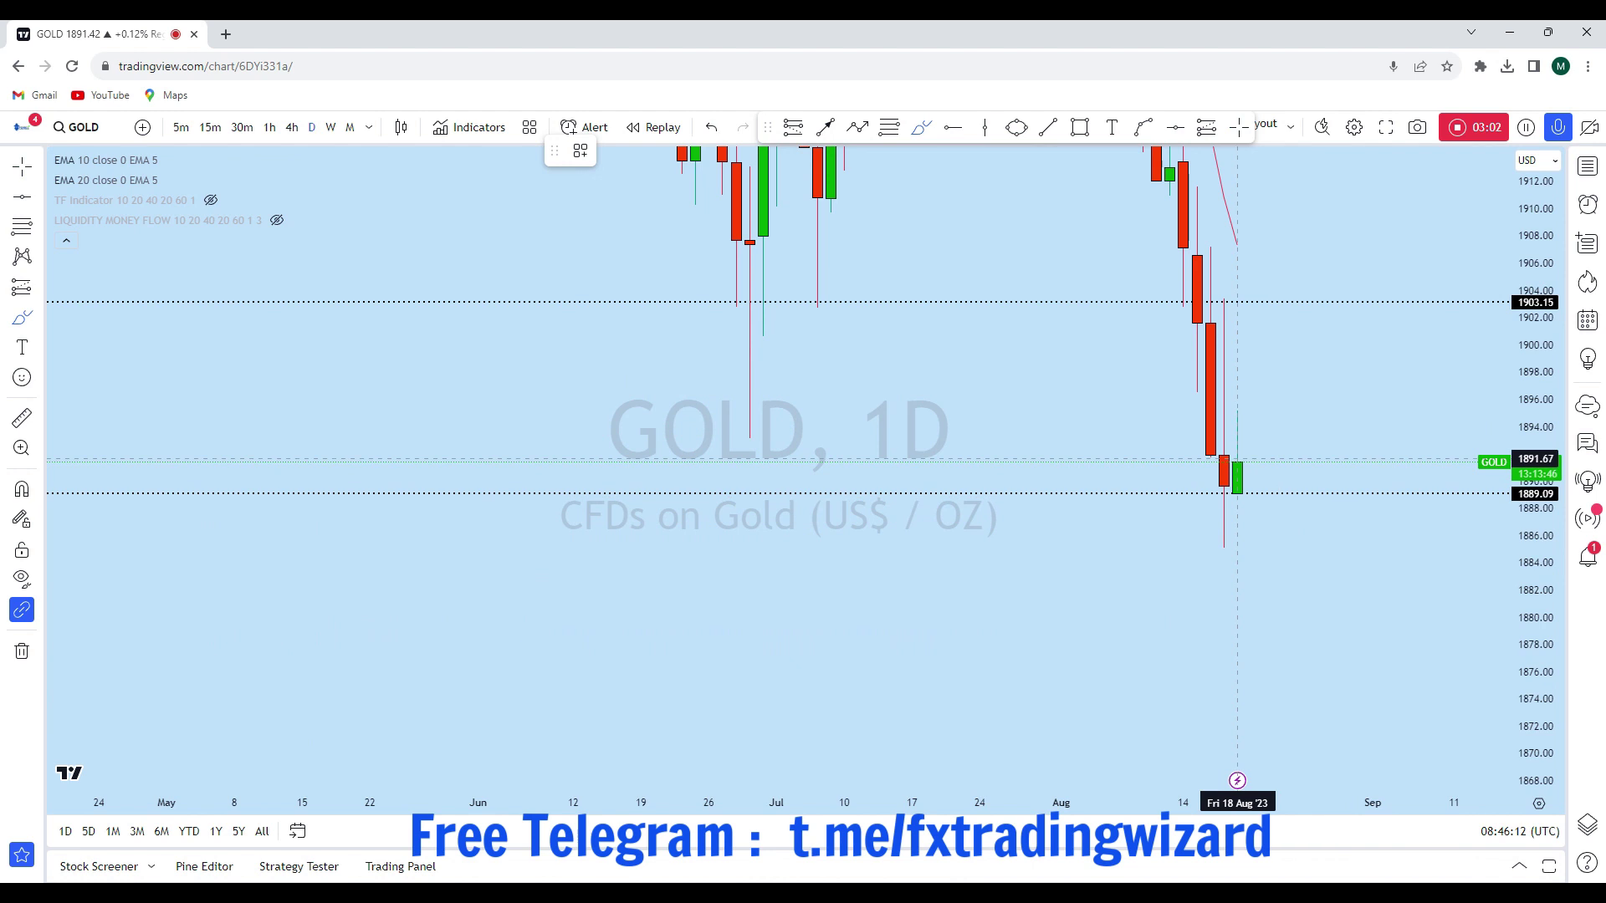
left_click_drag(1237, 464, 1237, 556)
mouse_move(1237, 461)
left_mouse_down()
mouse_move(1259, 458)
mouse_move(1318, 269)
left_mouse_up()
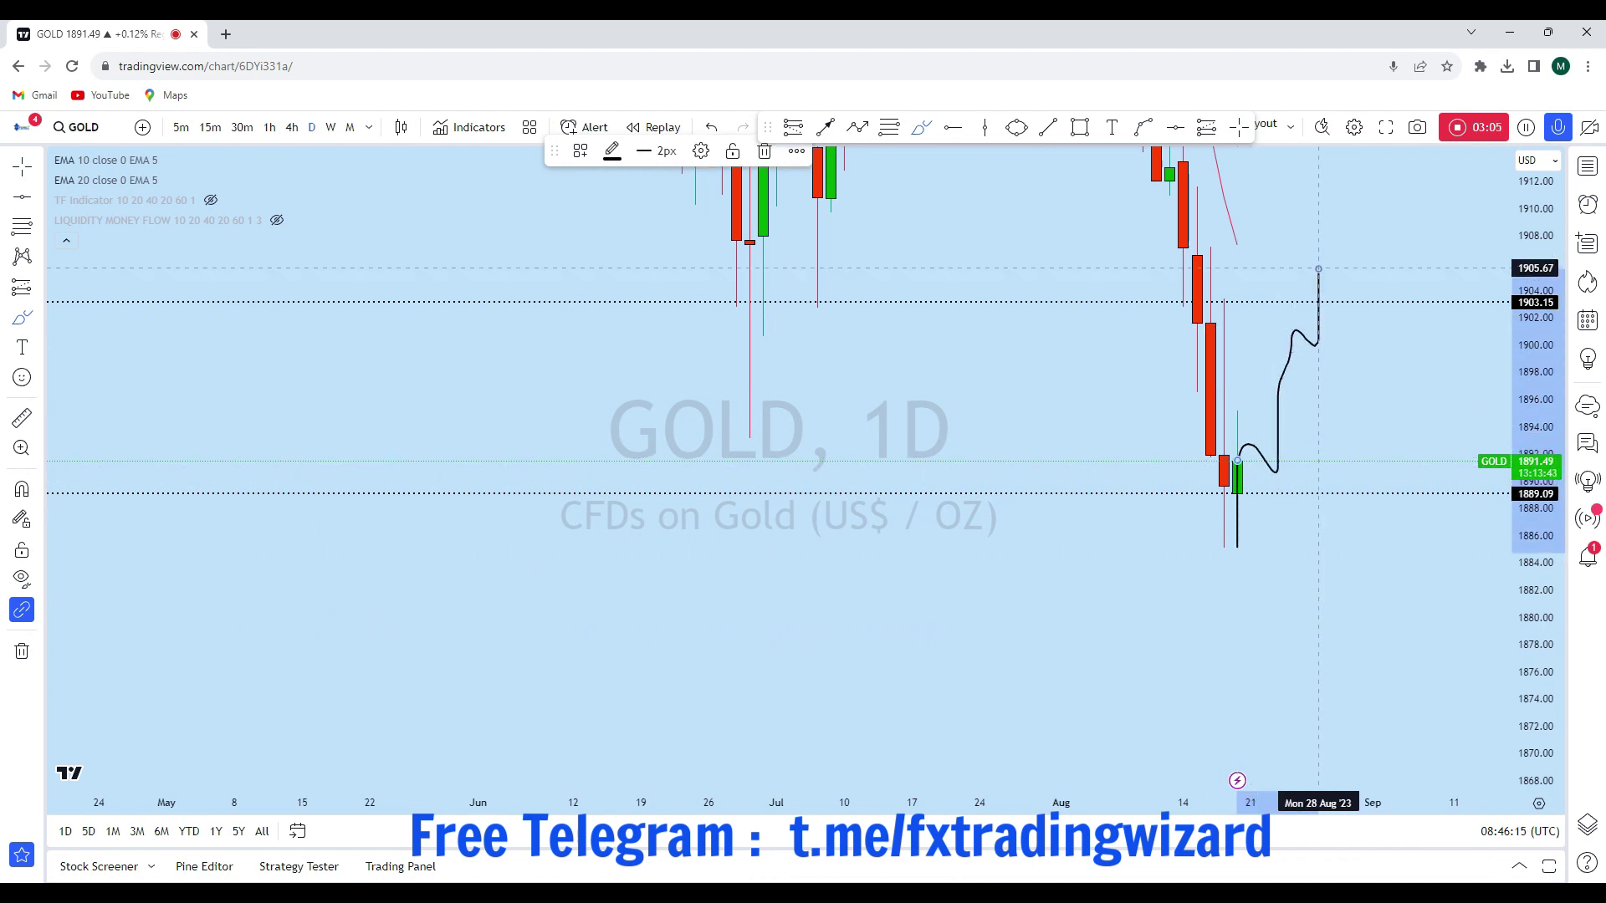
left_click(711, 127)
Switch the GOLD chart to the 4-hour timeframe, showing the candles around the 1889.09 level.
scroll(1390, 569, "down", 2)
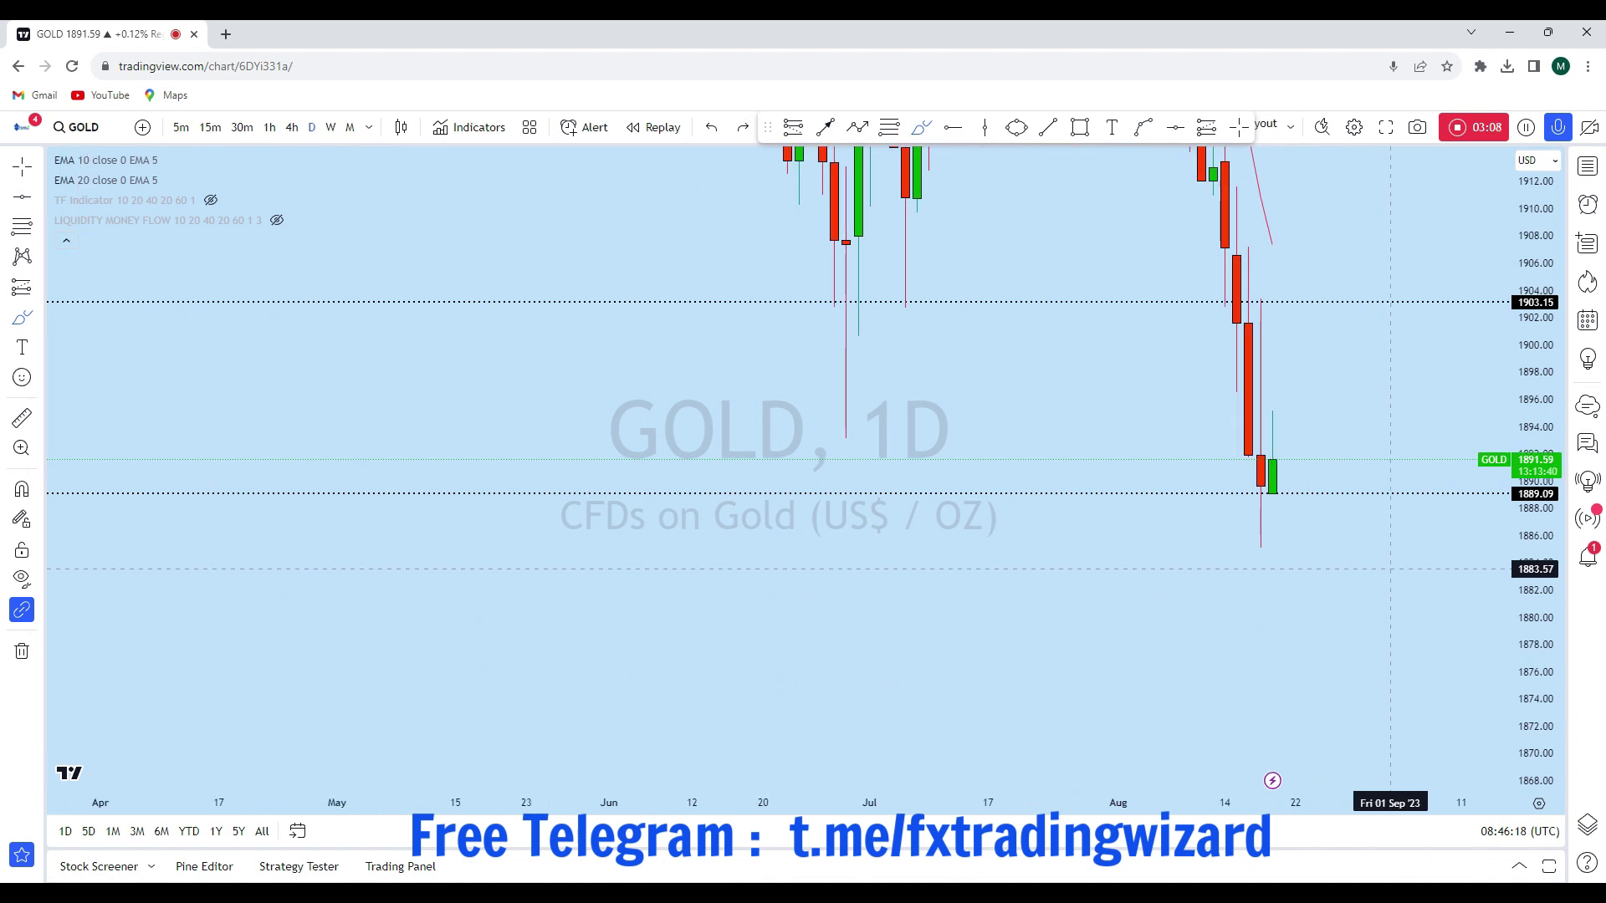
left_click(292, 127)
scroll(1357, 534, "up", 3)
scroll(1453, 594, "down", 3)
left_click_drag(1535, 658, 1508, 157)
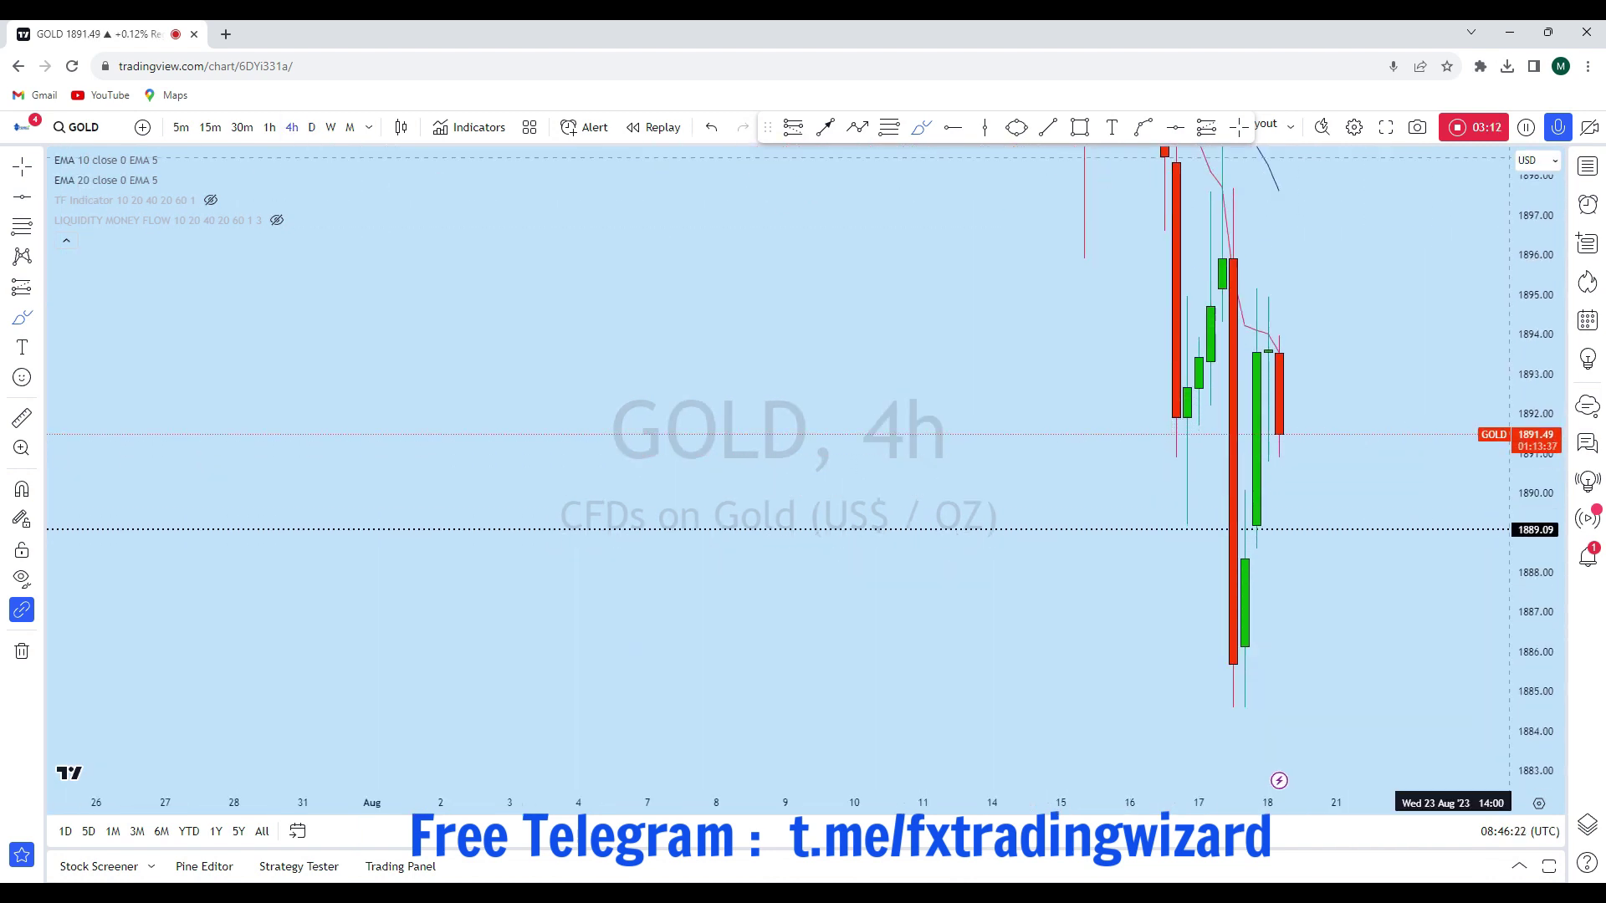
Brush a vertical stroke through the 18 August 02:00 4-hour candle, and undo it.
scroll(1037, 320, "up", 4)
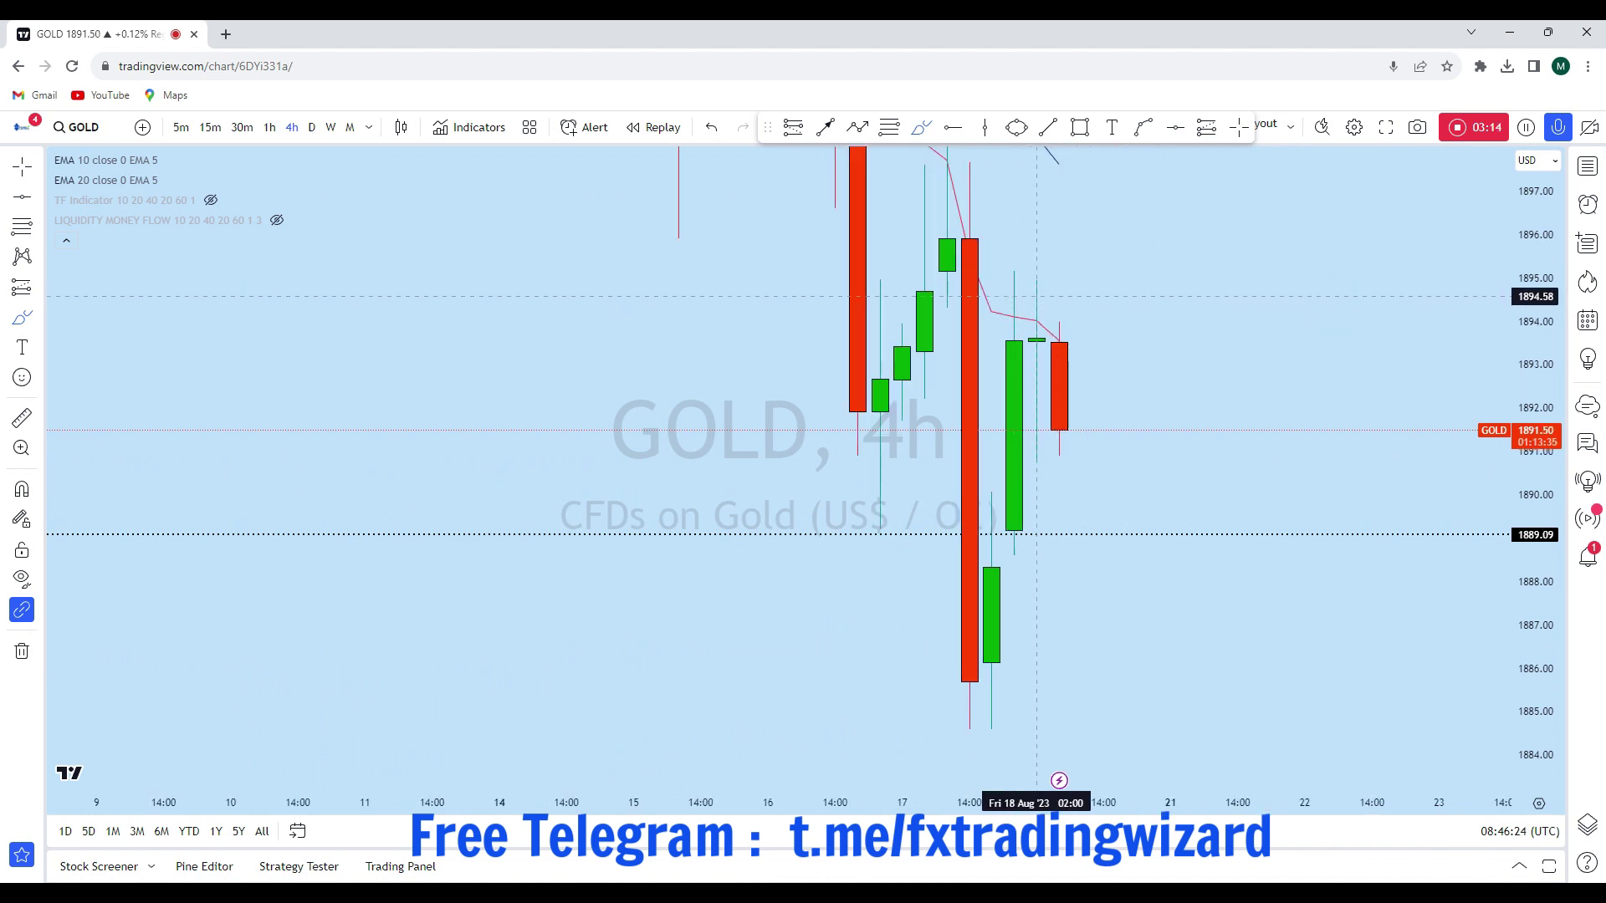
left_click_drag(1037, 281, 1037, 466)
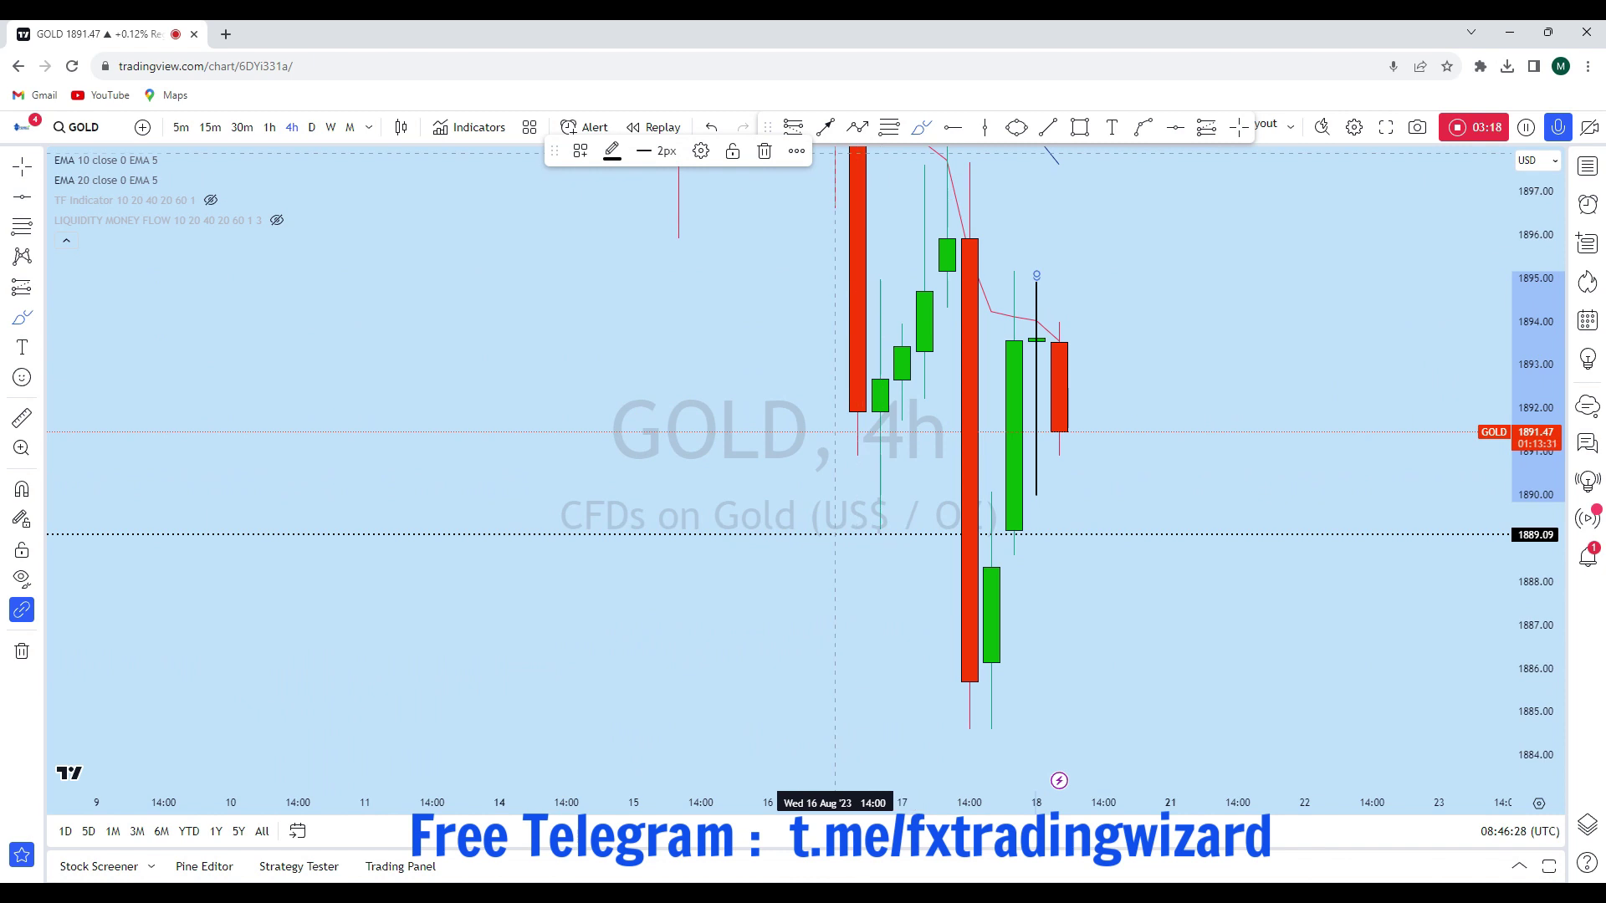
left_click(711, 128)
Brush two falling strokes over the latest 4-hour highs and a path dropping through the 1889.09 level, and undo these strokes.
scroll(1165, 340, "down", 2)
left_click_drag(1074, 313, 1137, 351)
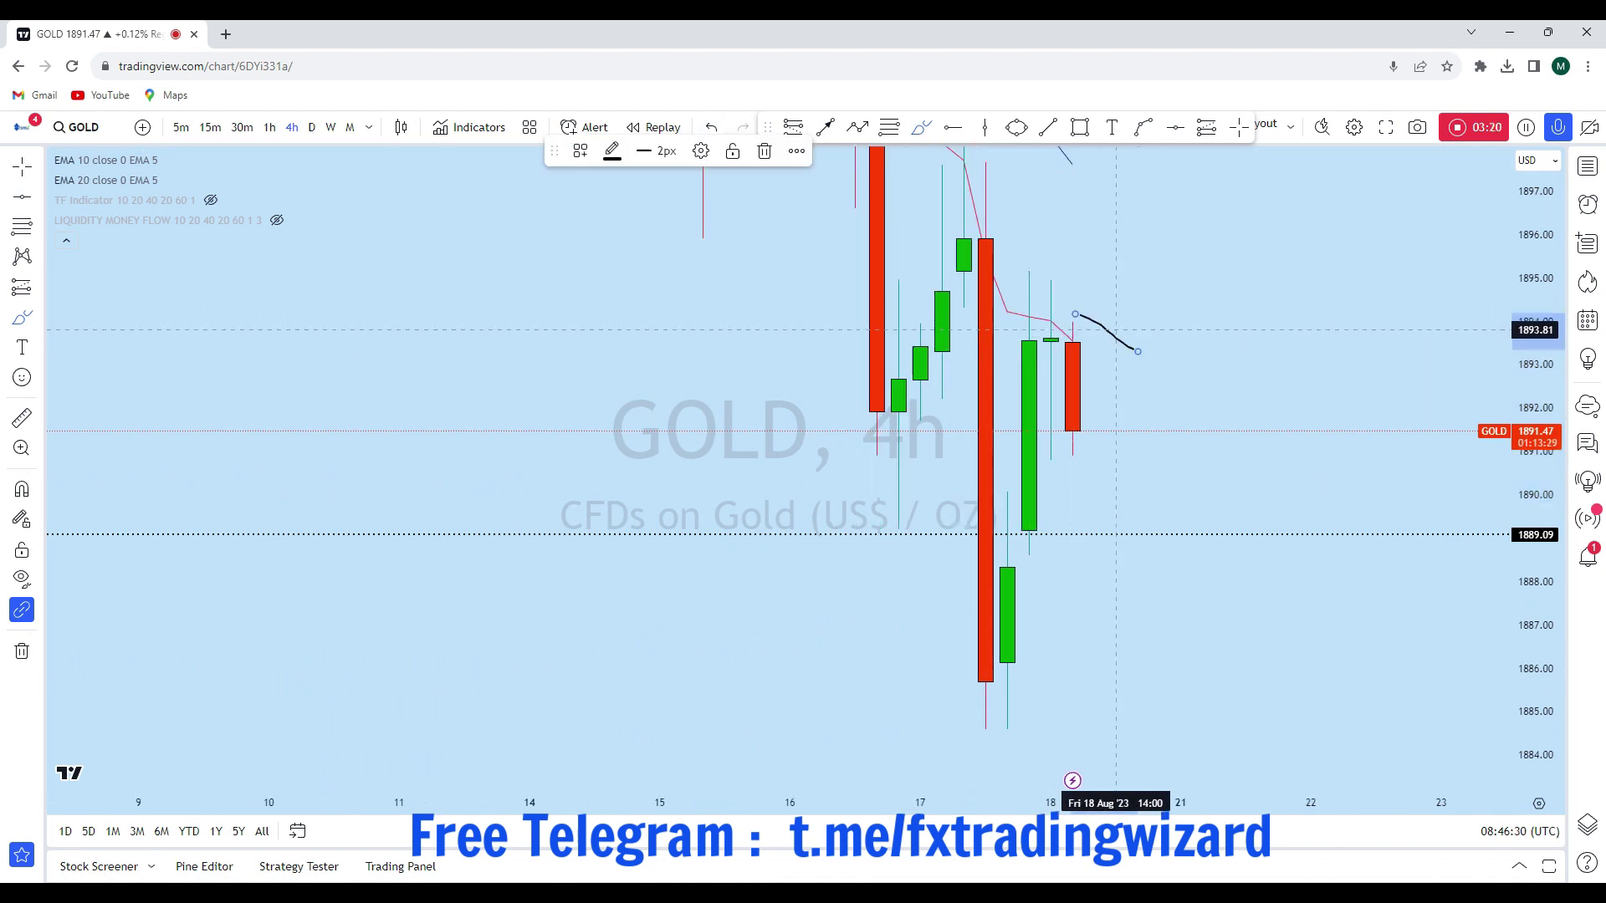
left_click_drag(1028, 266, 1094, 299)
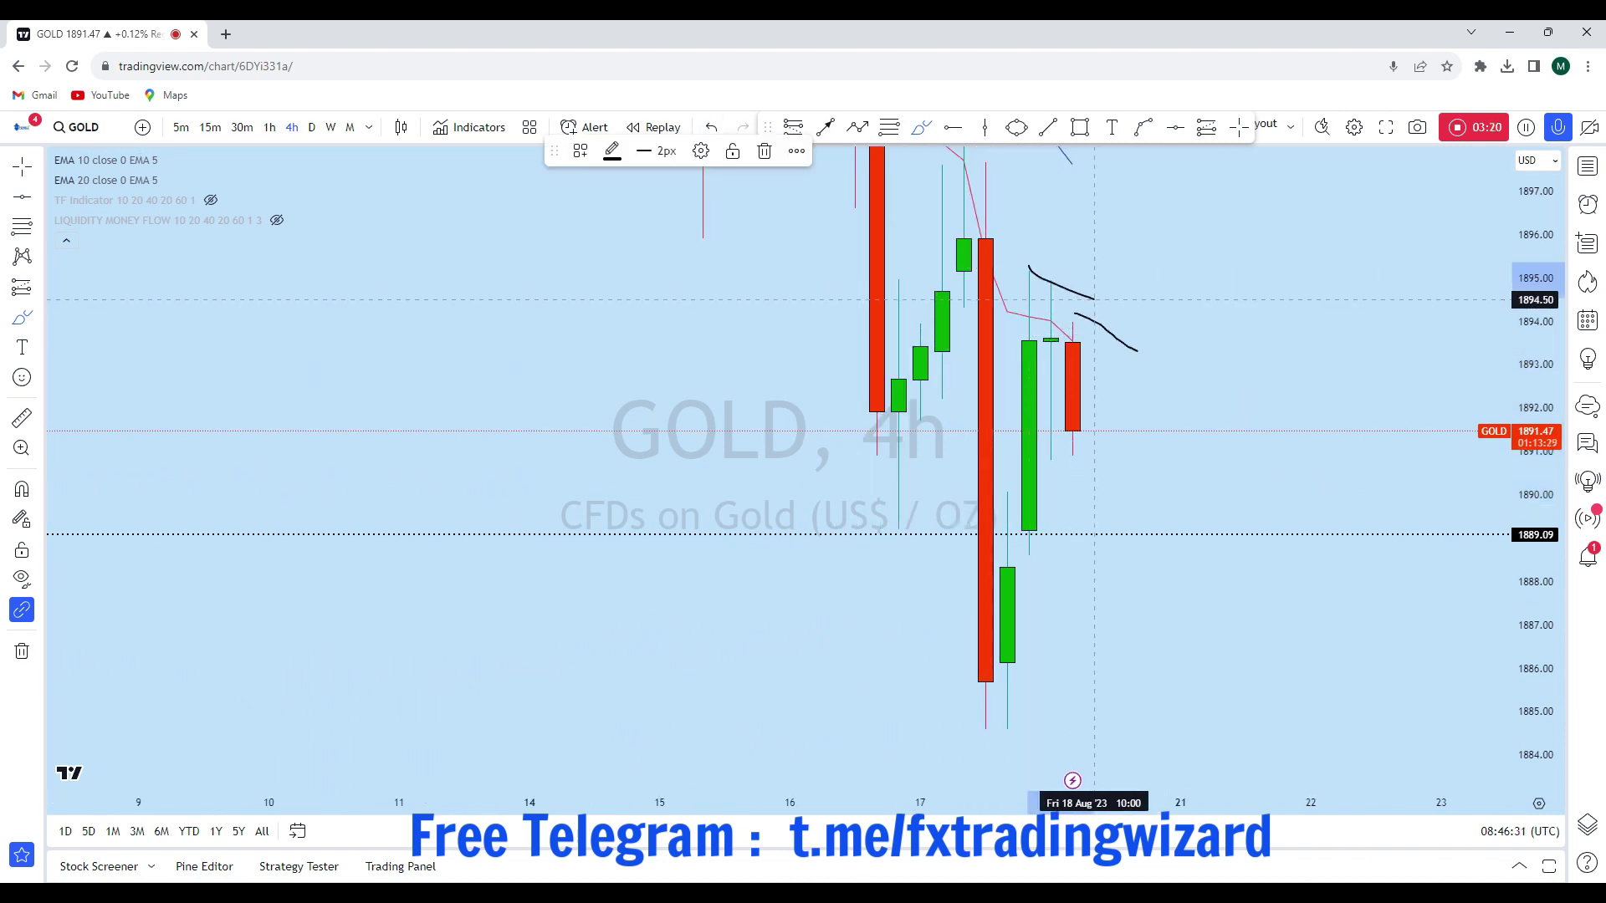
left_click(710, 130)
left_click(710, 130)
left_click_drag(1072, 456, 1072, 591)
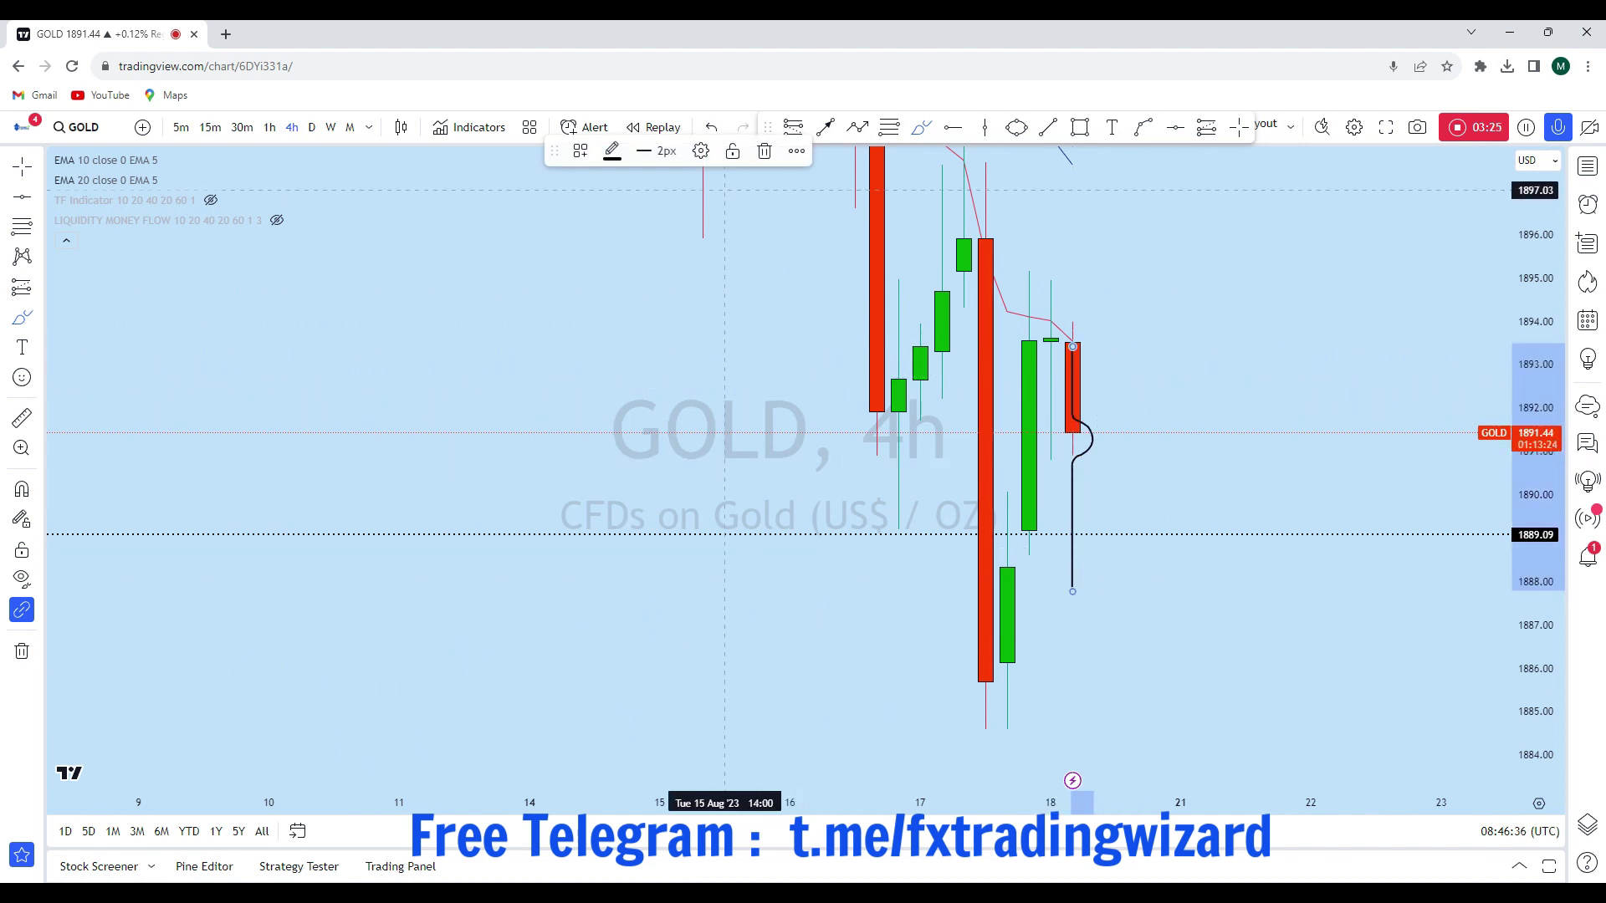
left_click(711, 127)
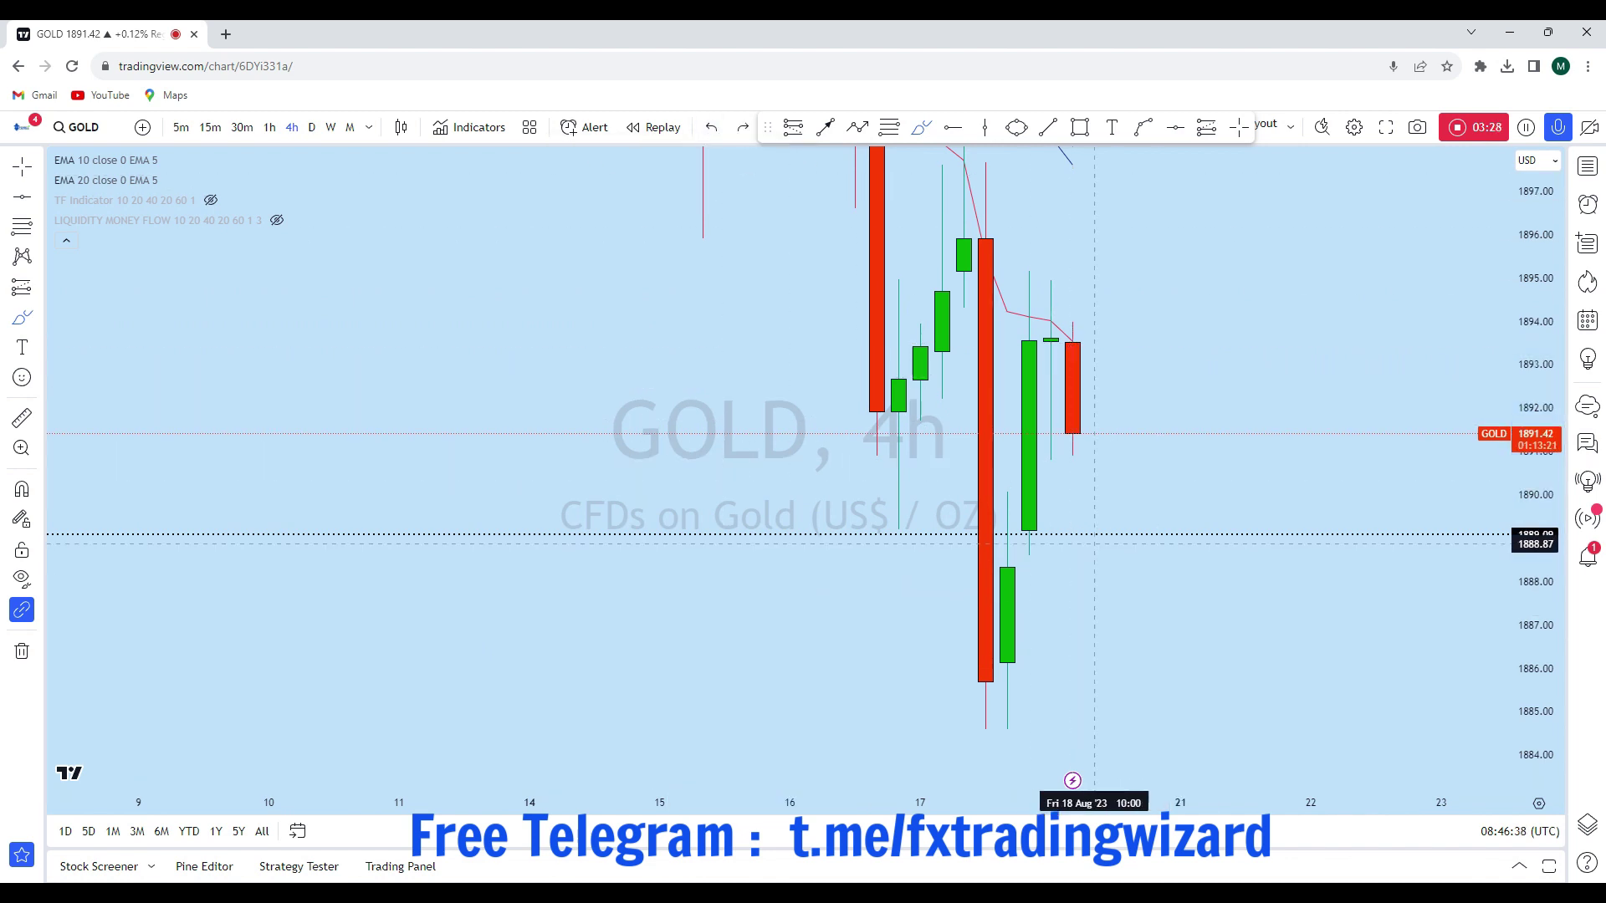
Brush a circle at the 16 August low, strokes under the recent lows and a rising path to about 1897, and undo them.
left_click_drag(920, 526, 898, 518)
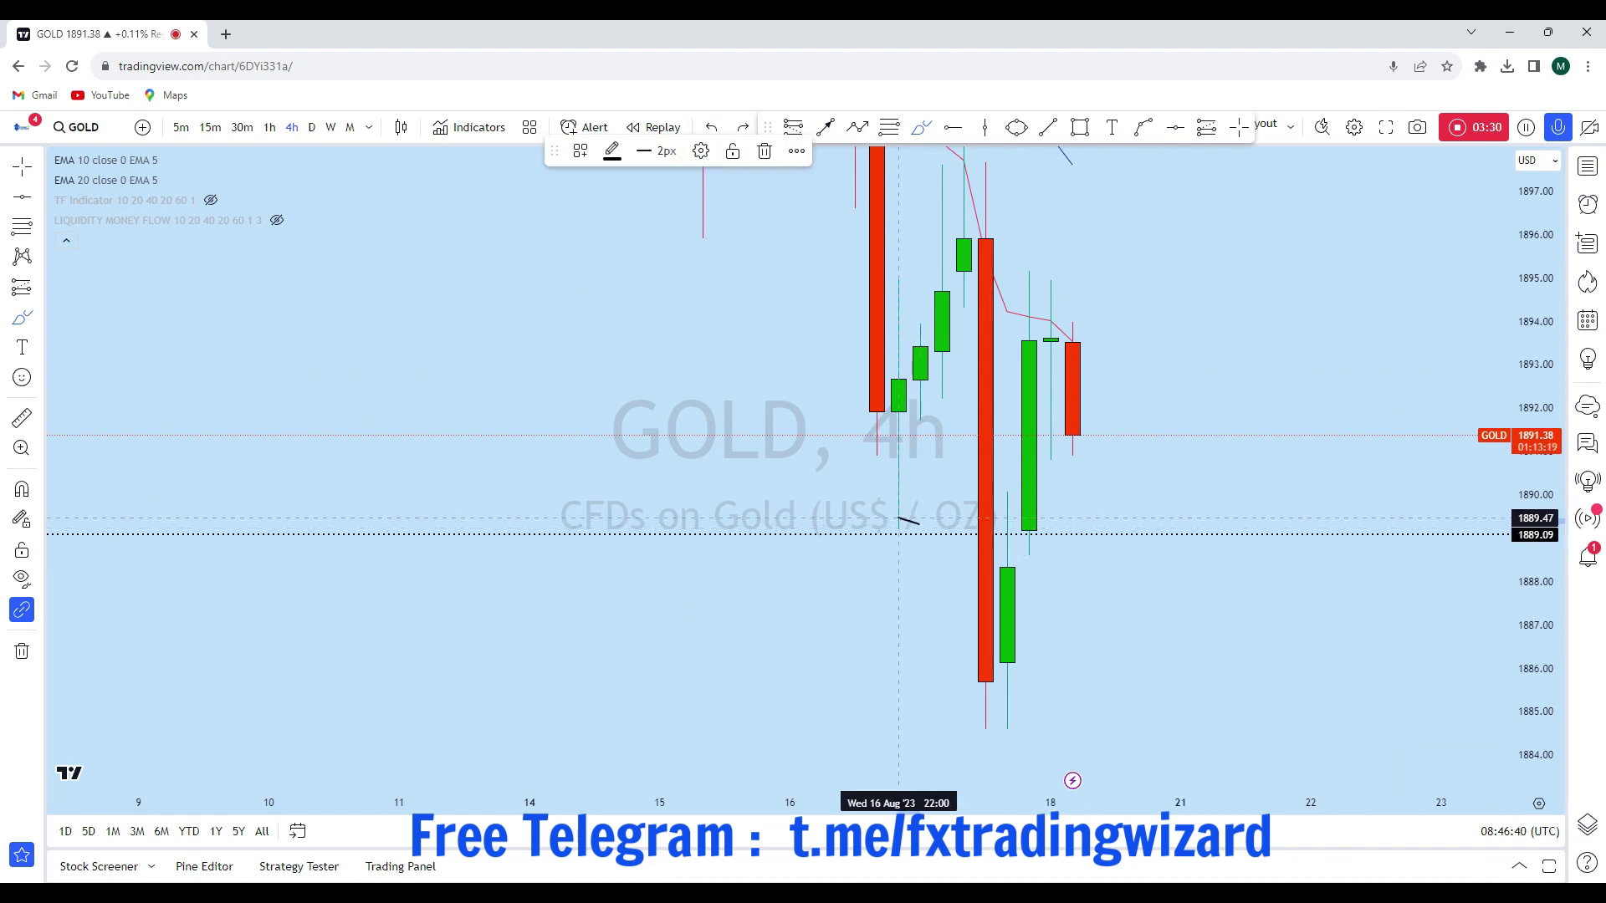
left_click_drag(964, 669, 1050, 699)
mouse_move(1073, 568)
left_mouse_down()
mouse_move(1138, 598)
mouse_move(1181, 154)
mouse_move(1115, 174)
left_mouse_up()
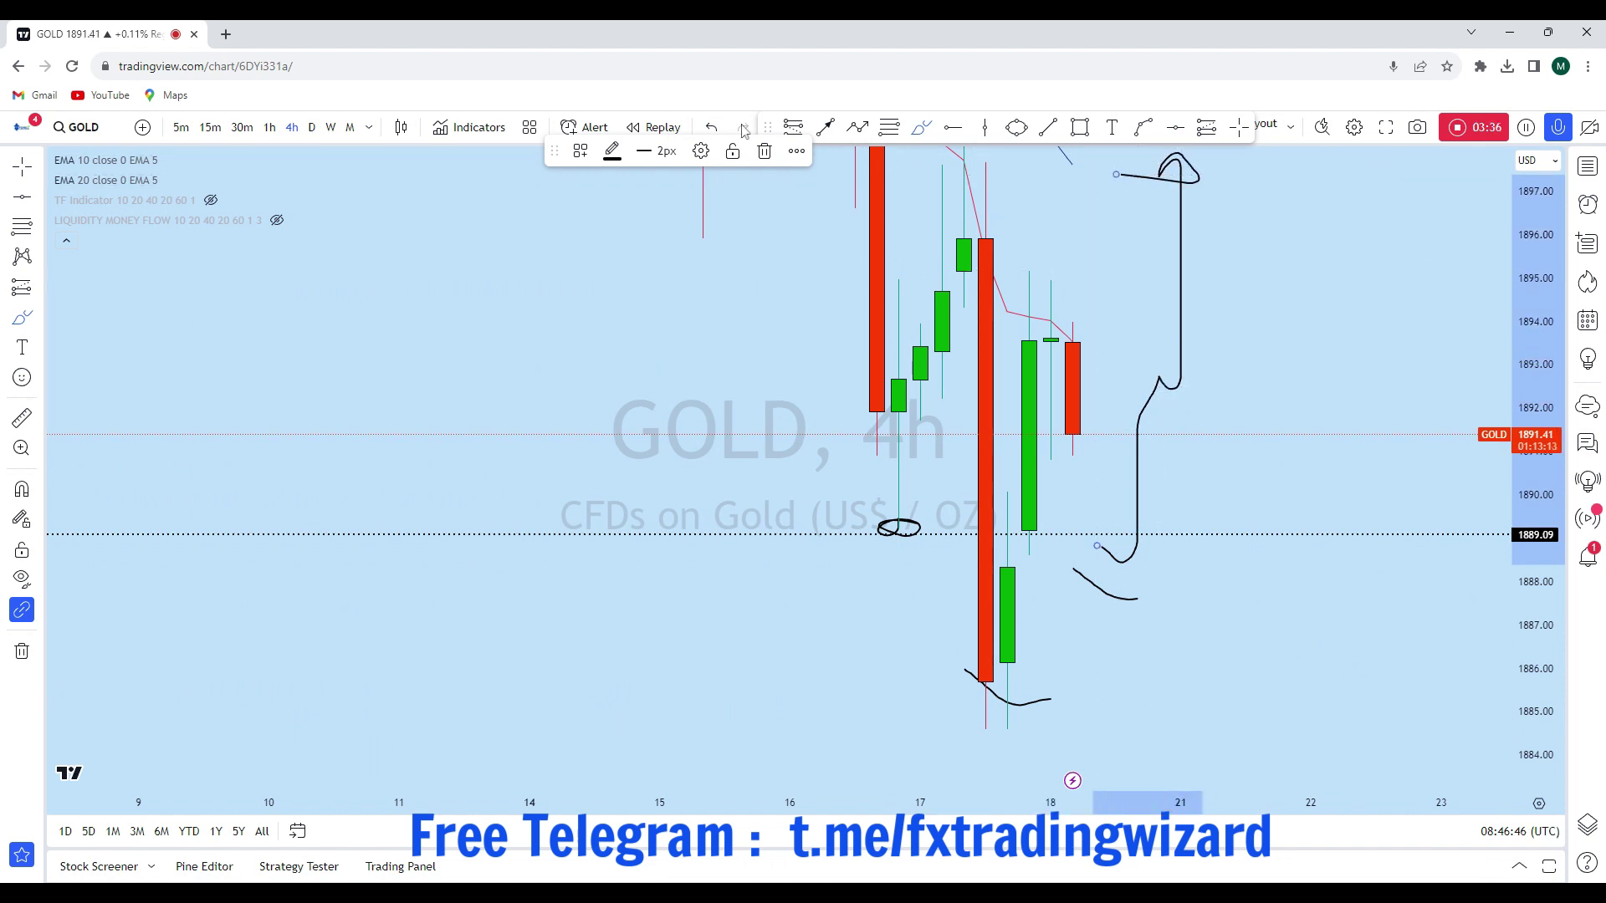
left_click(713, 127)
left_click(713, 127)
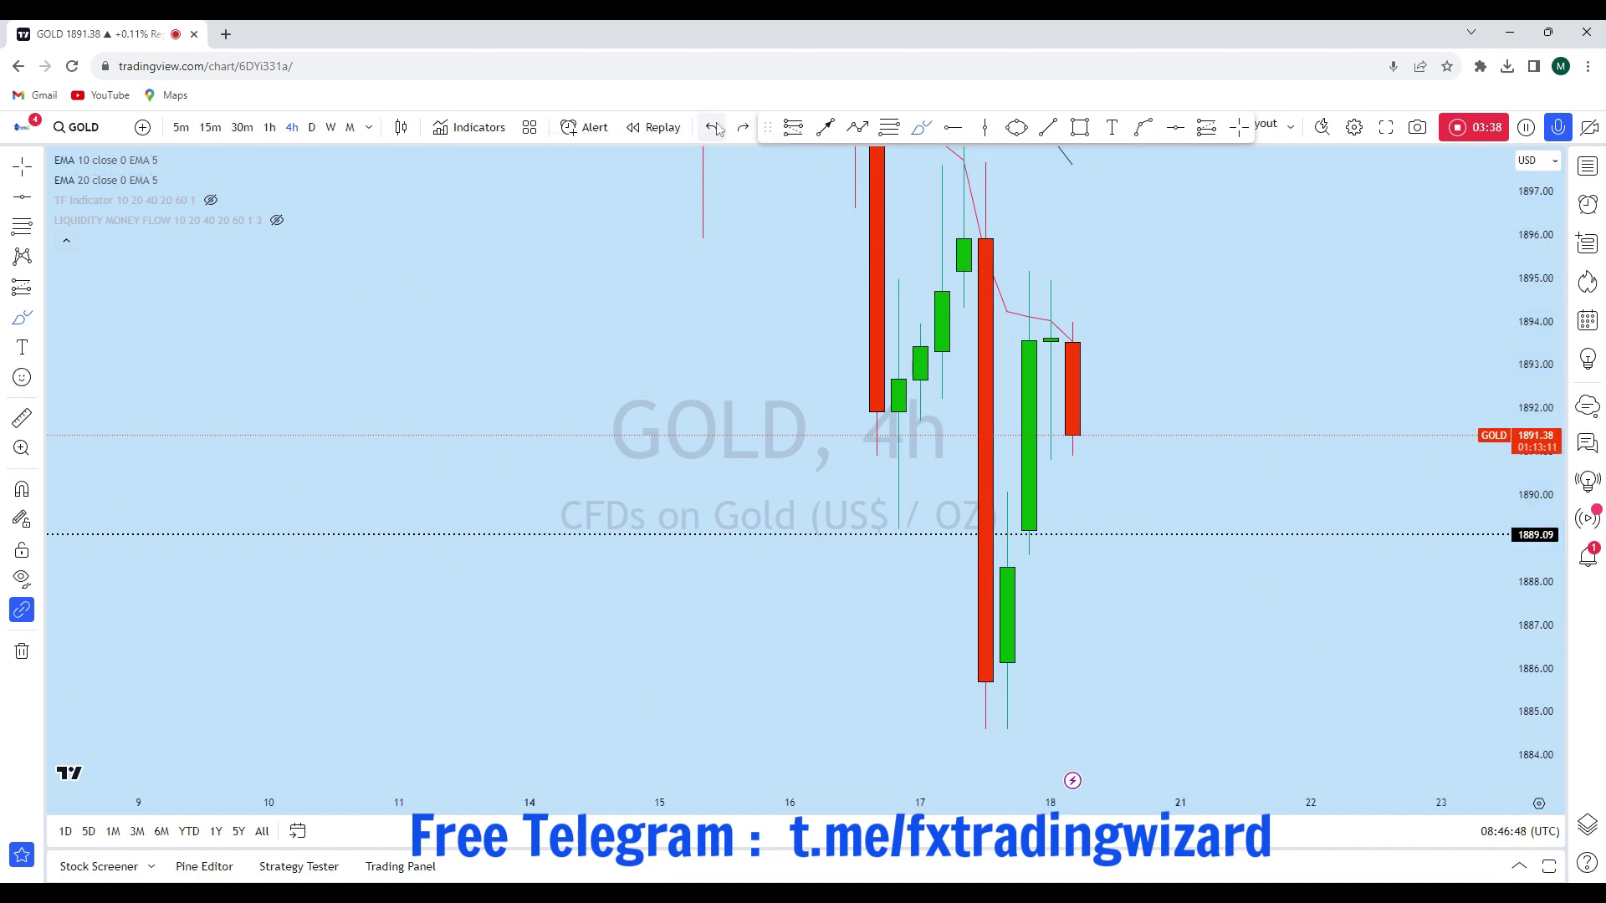
Switch the GOLD chart to the 15-minute timeframe.
scroll(1251, 498, "down", 6)
scroll(330, 255, "up", 4)
left_click(209, 127)
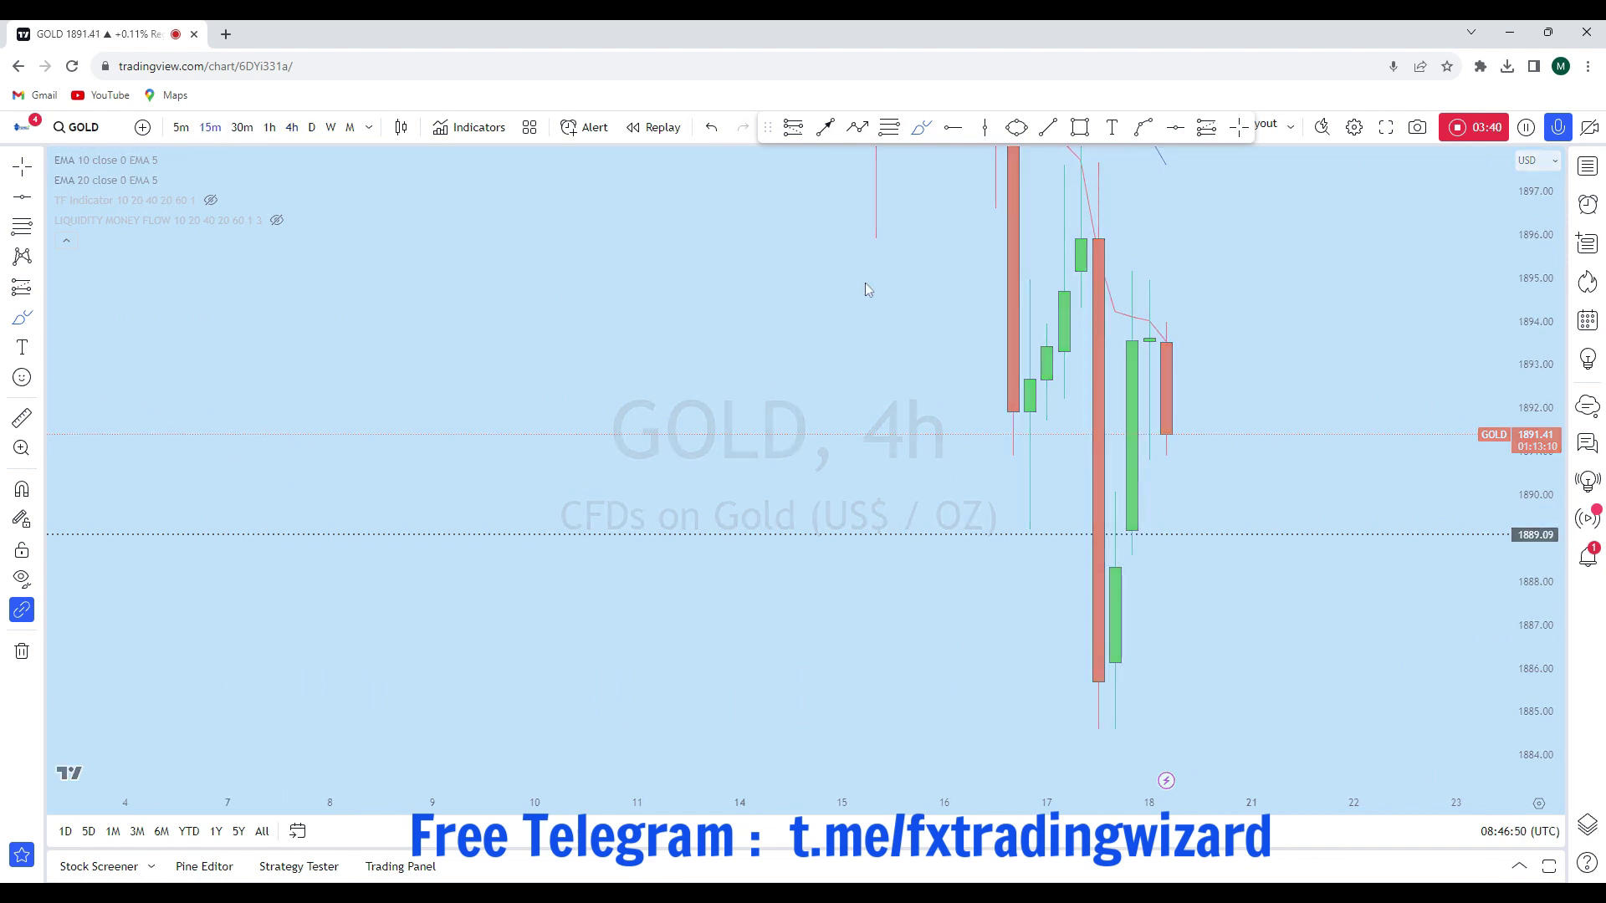
scroll(1189, 459, "down", 3)
scroll(1350, 502, "up", 3)
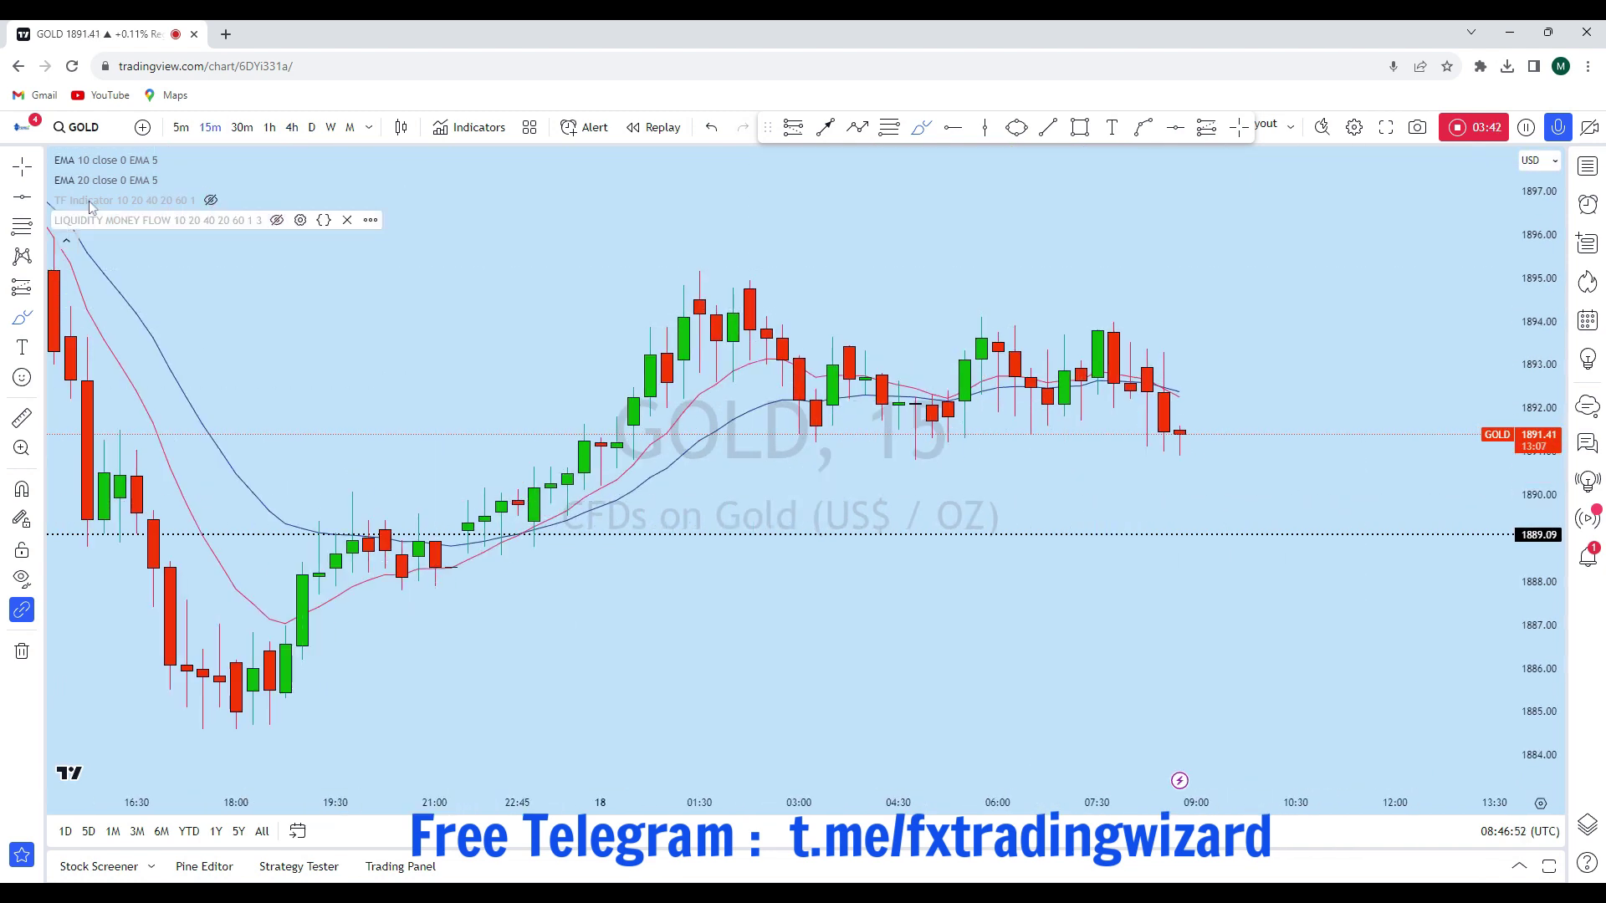
Draw a falling trend line over the 15-minute highs from 1916.31 on 14 August to about 1901 on 18 August.
scroll(1070, 402, "down", 3)
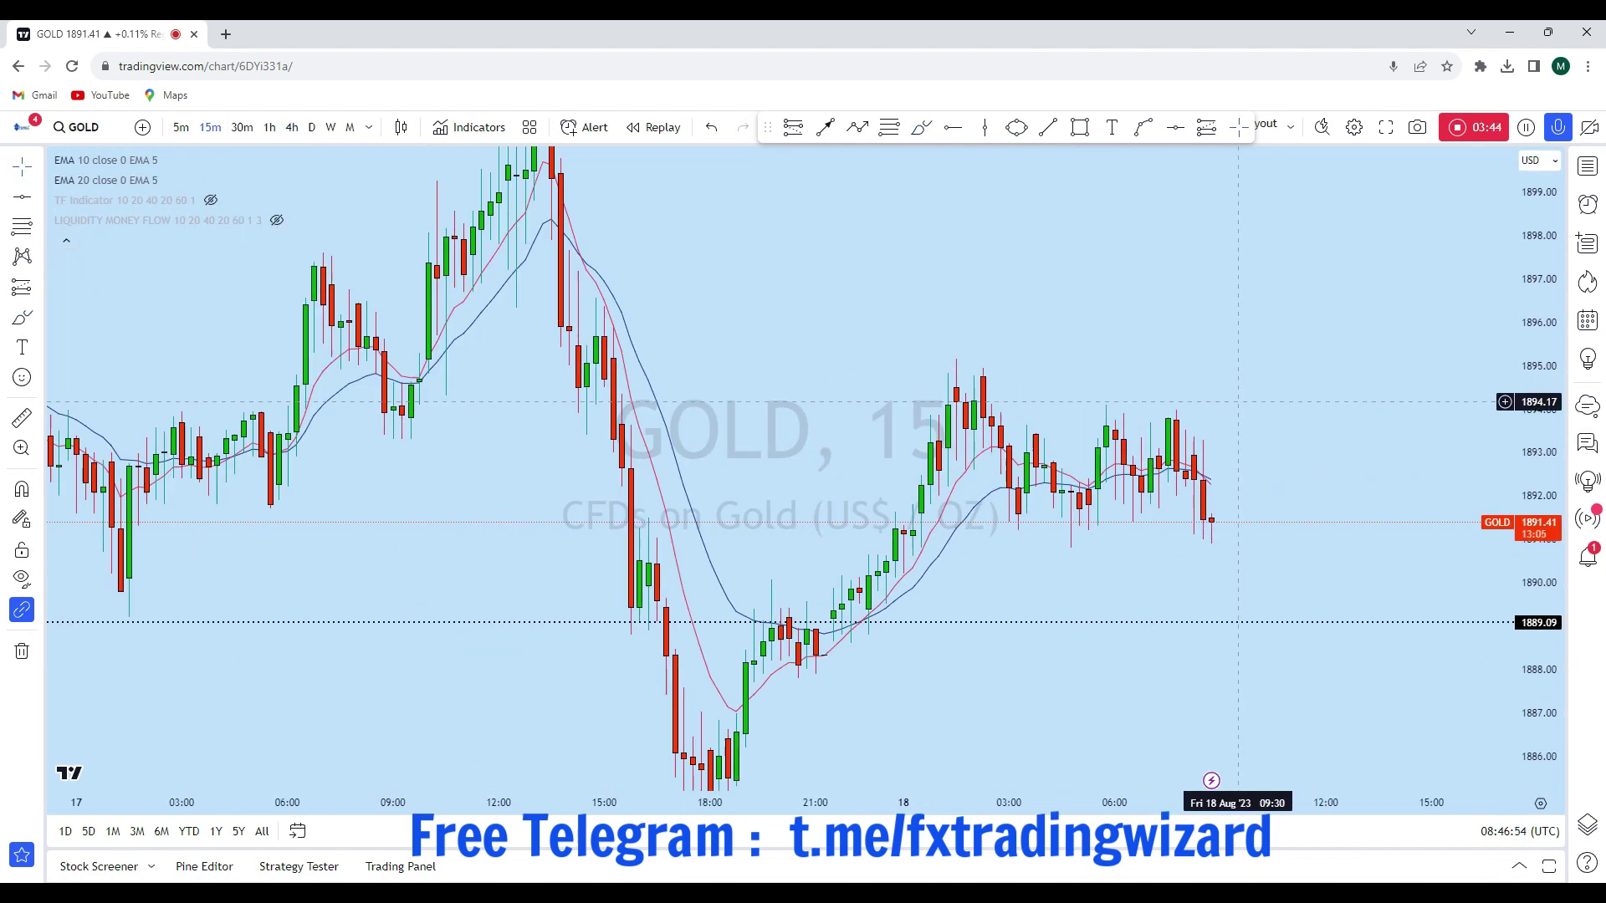
scroll(1238, 402, "down", 2)
left_click_drag(1544, 594, 1543, 381)
scroll(1330, 389, "up", 2)
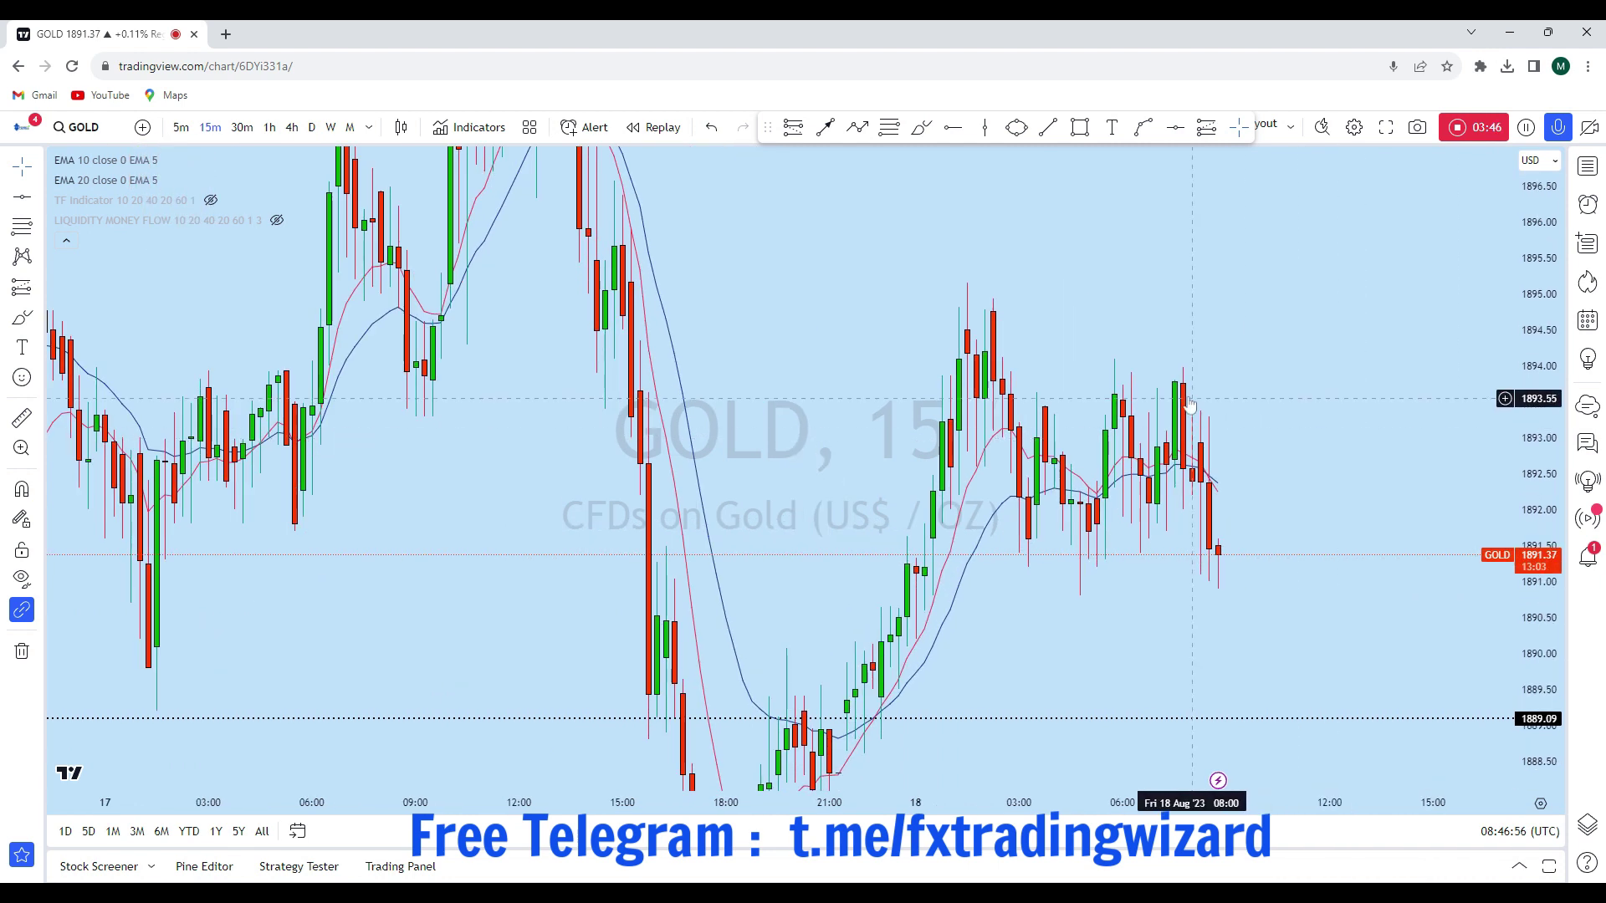
scroll(1338, 418, "down", 5)
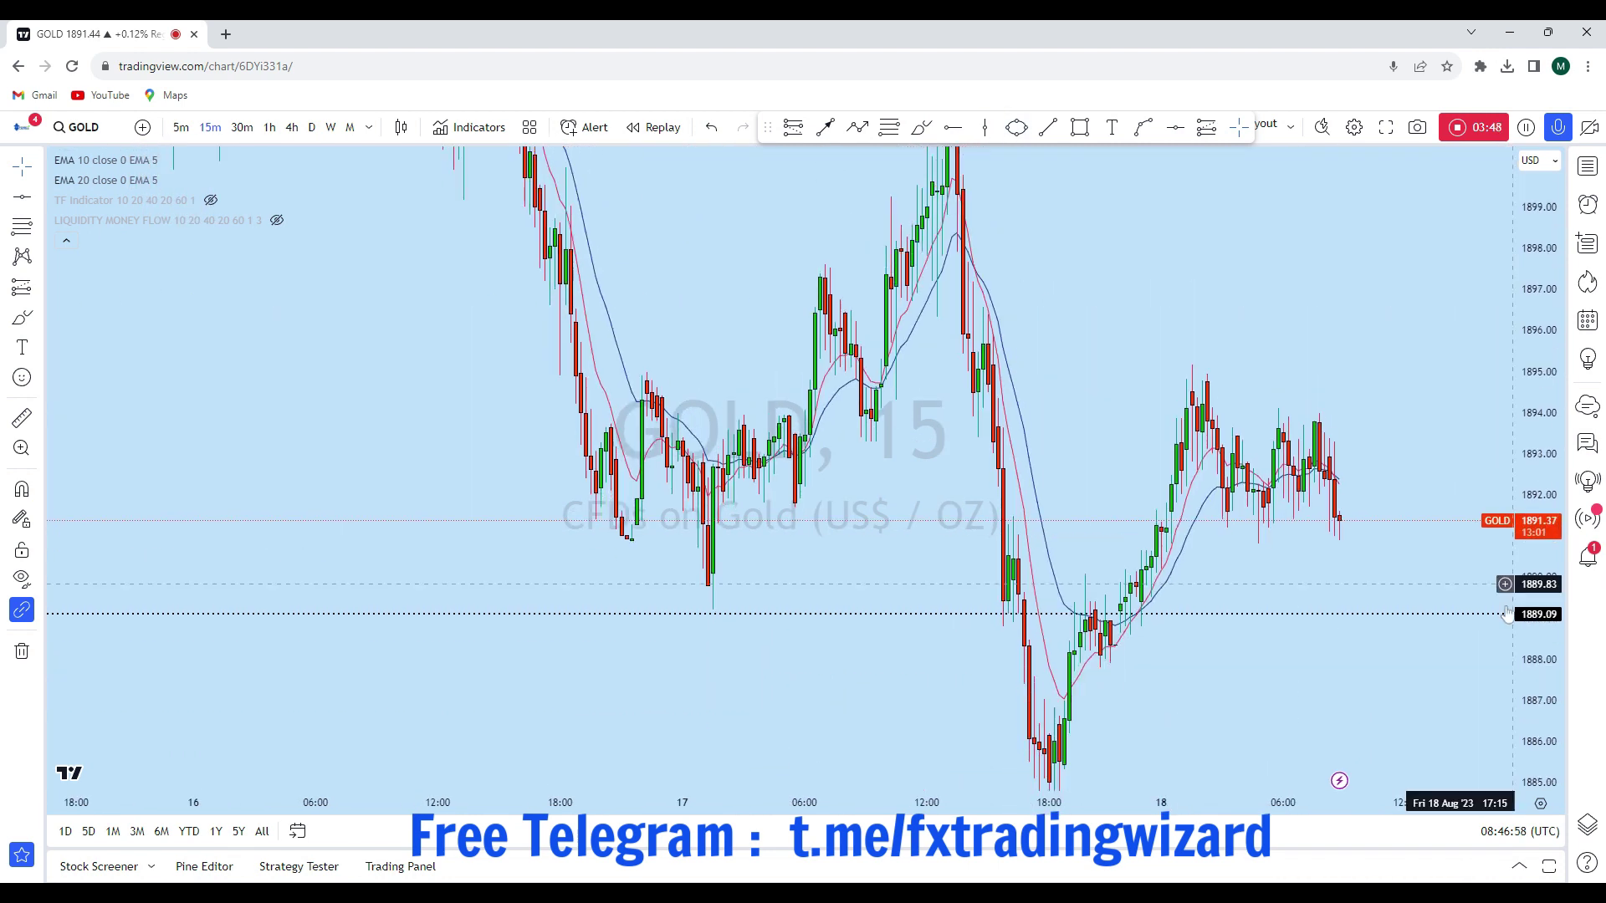
left_click_drag(1546, 418, 1363, 726)
scroll(1188, 648, "down", 5)
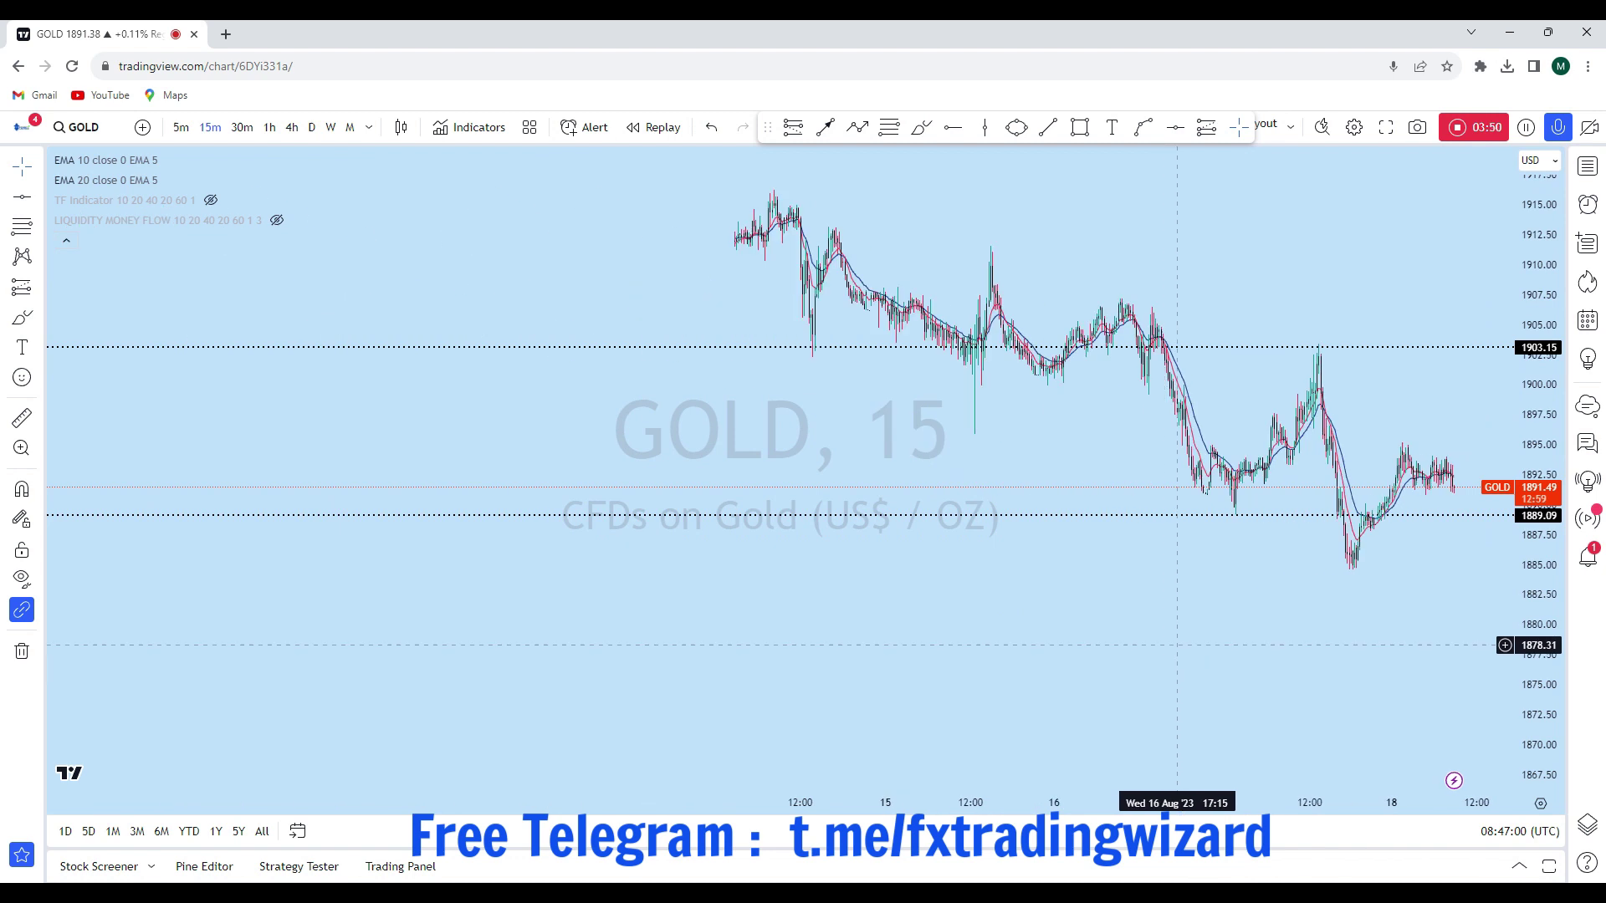
left_click(1047, 127)
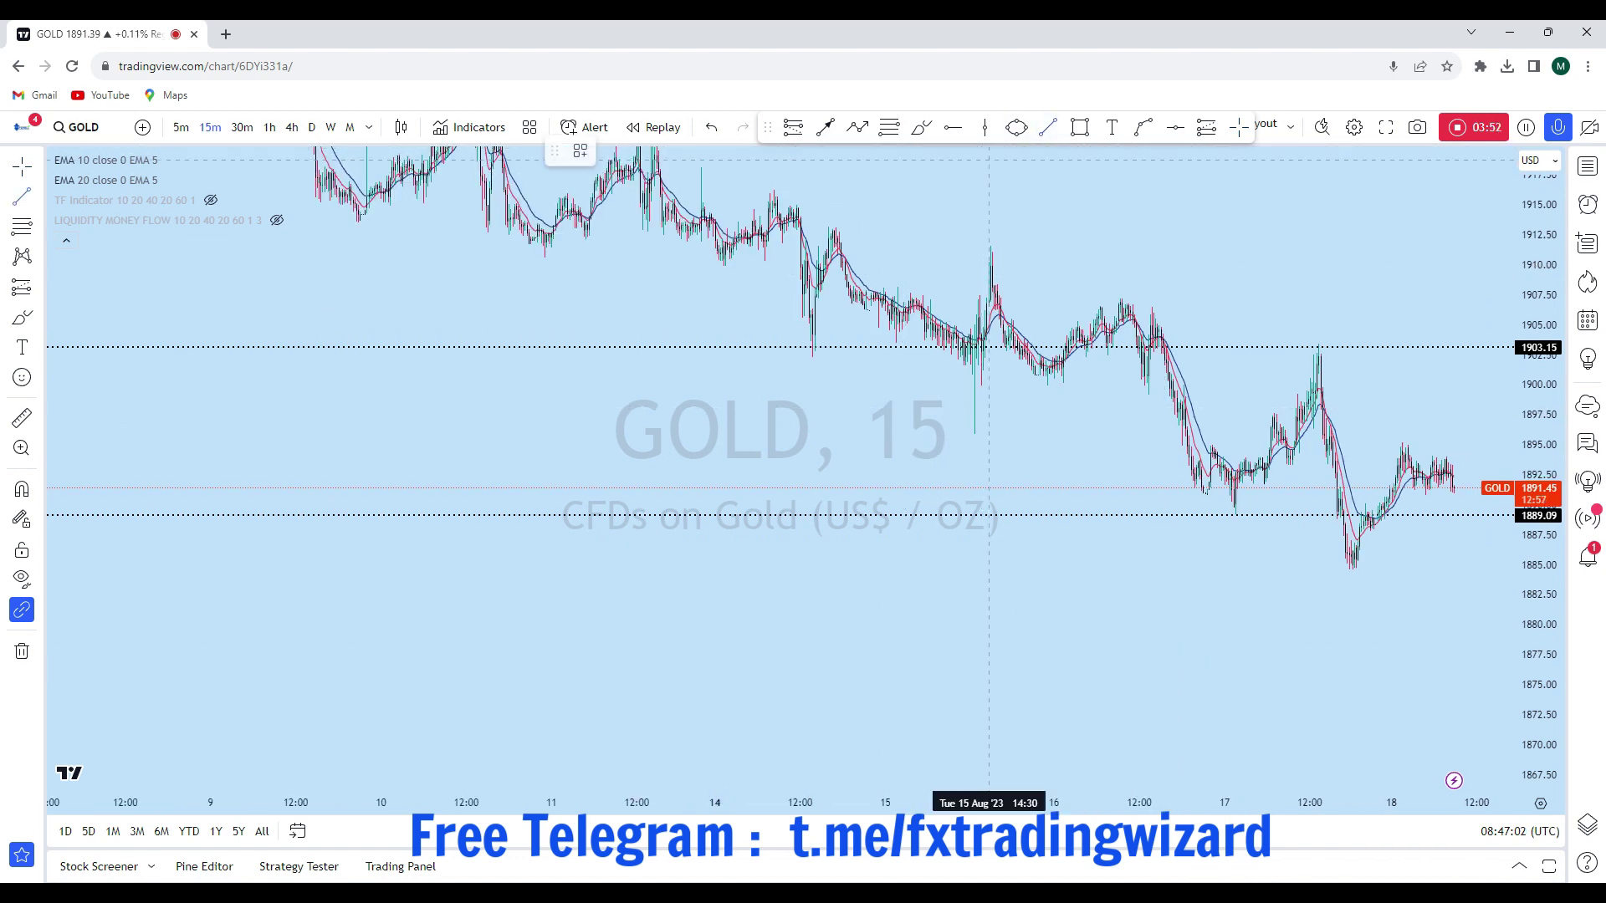
left_click(740, 190)
left_click(1411, 372)
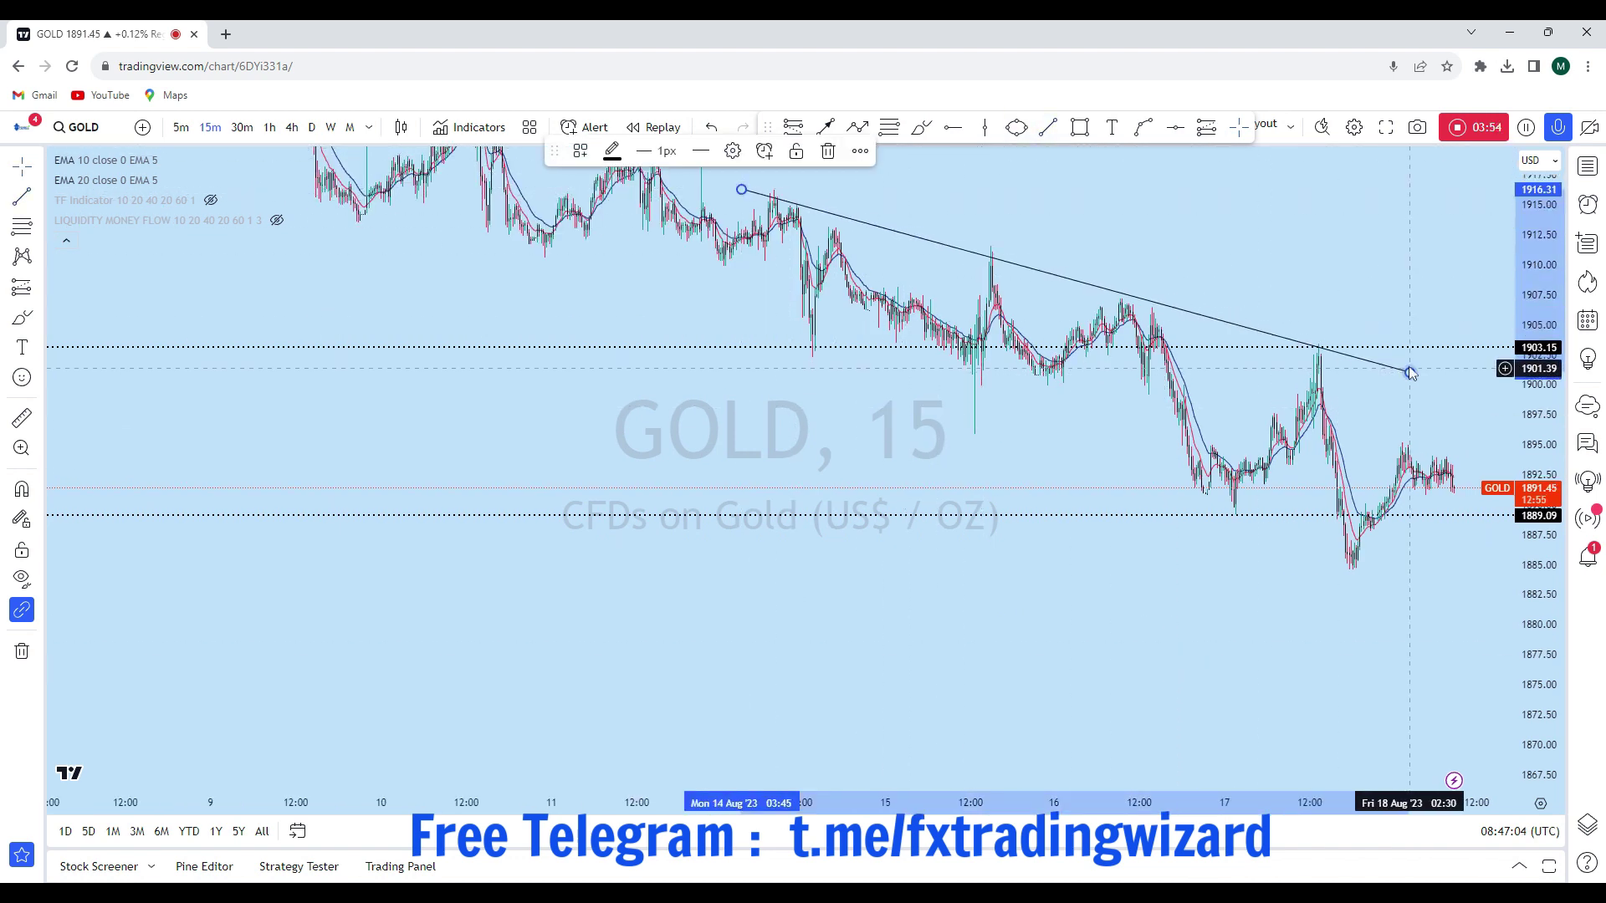
Extend the falling trend line forward to 22 August 03:45 and back to 8 August 17:15 along the highs.
left_click_drag(1352, 265, 998, 243)
left_click_drag(1056, 350, 1233, 431)
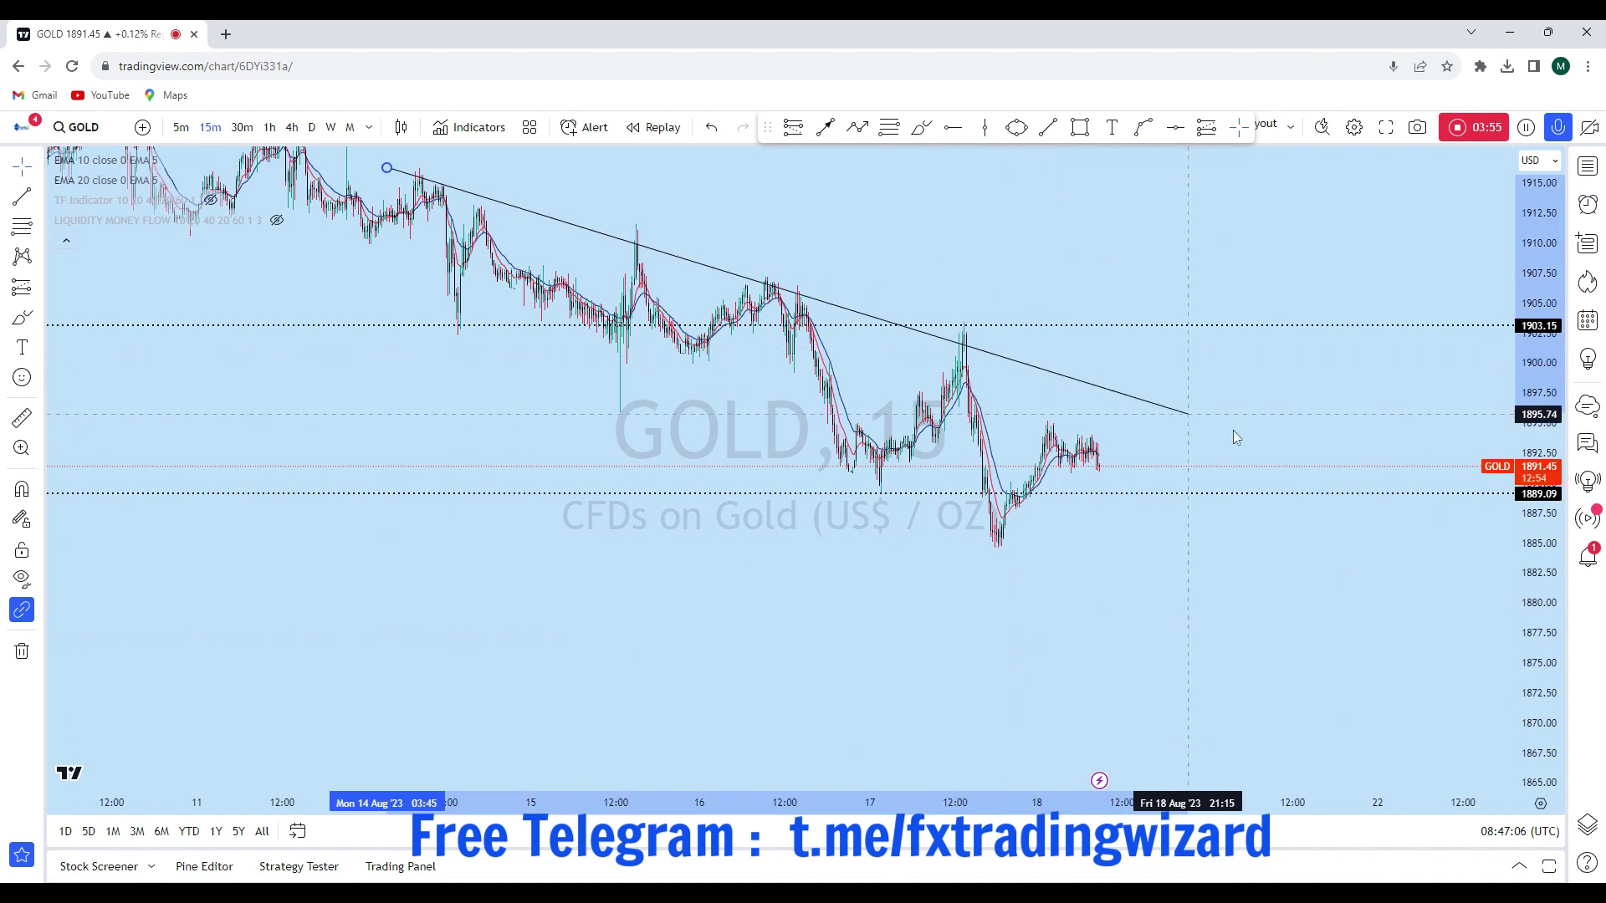
left_click(1405, 460)
scroll(941, 356, "down", 3)
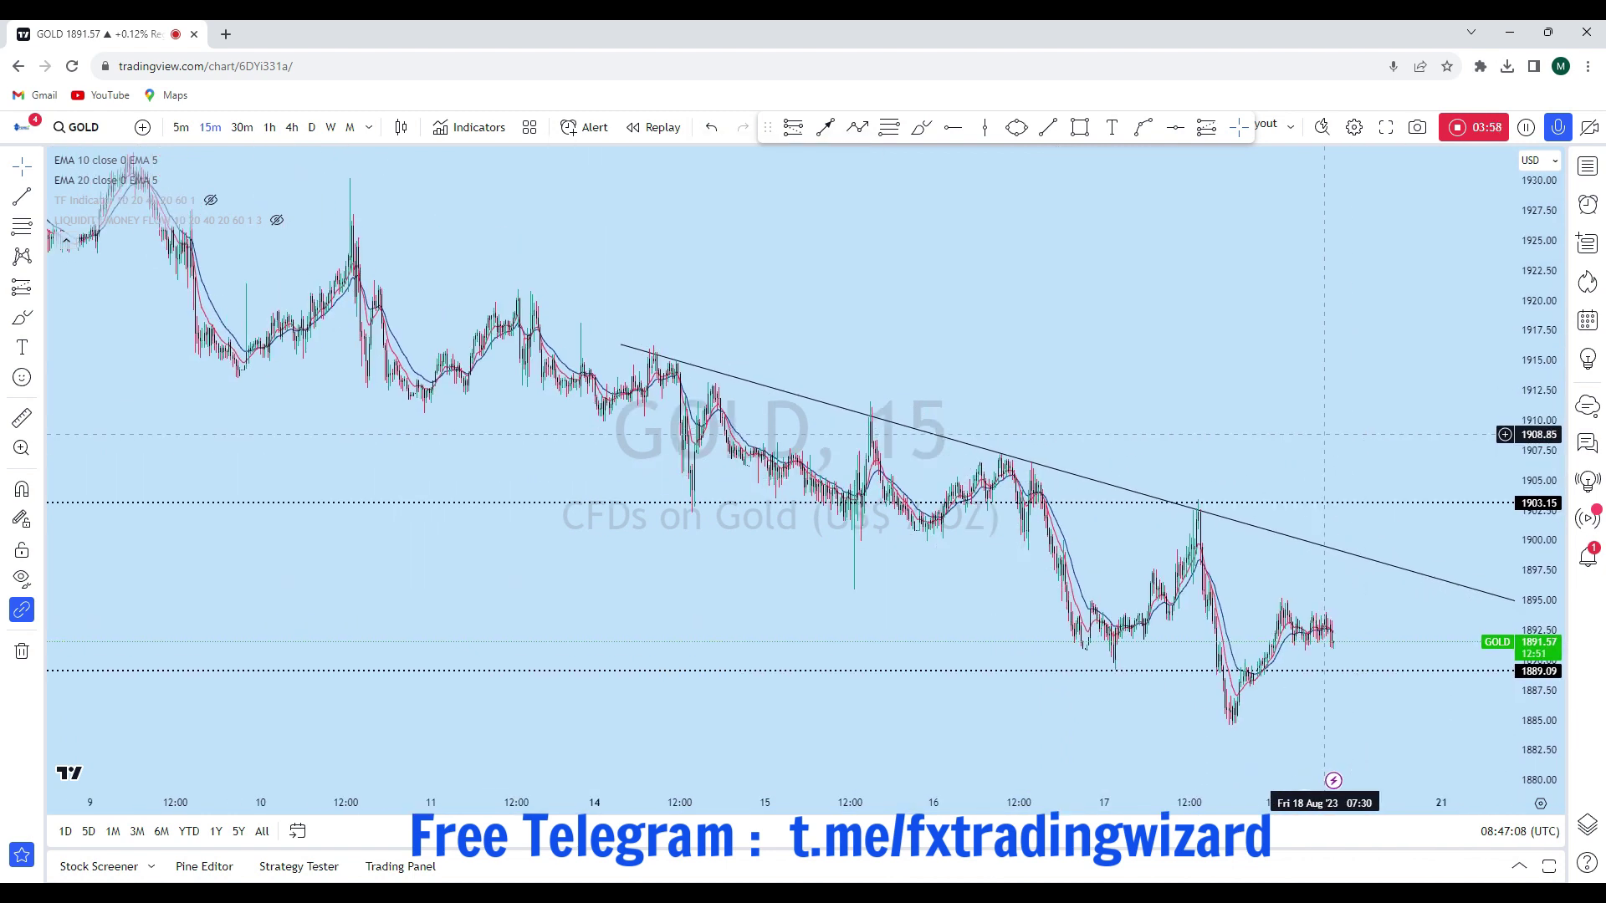
left_click_drag(930, 347, 552, 166)
scroll(1205, 343, "up", 2)
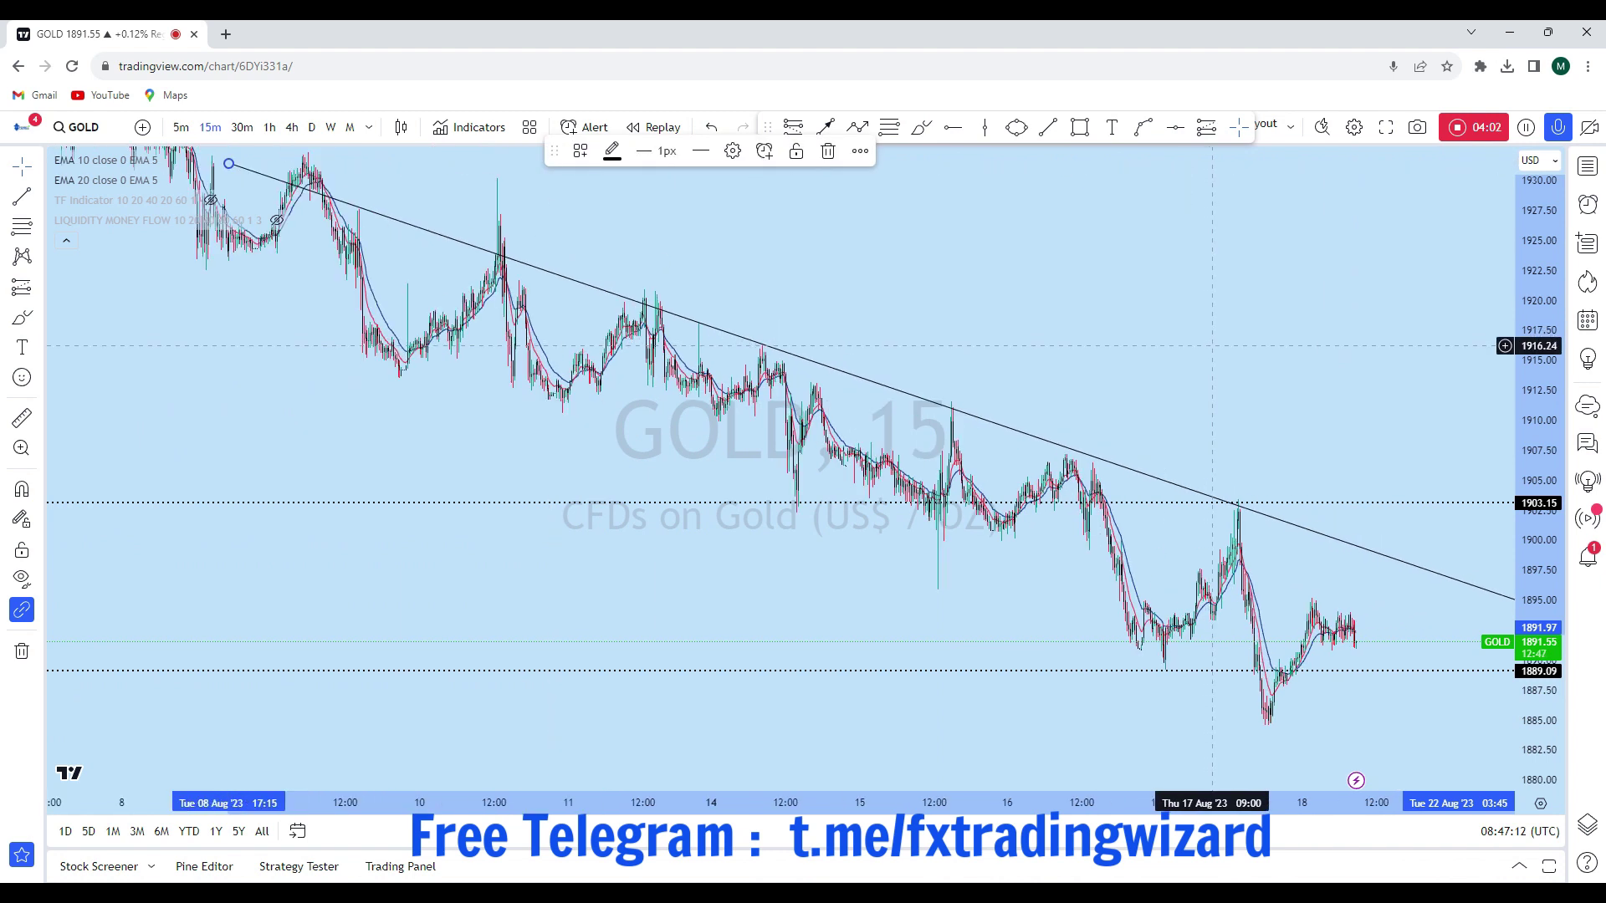
Draw a second falling trend line along the 15-minute lows from 1913.87 on 9 August to about 1879 on 21 August.
left_click_drag(1354, 417, 1003, 236)
scroll(1004, 236, "down", 3)
left_click_drag(1241, 493, 1280, 584)
left_click(1048, 127)
left_click(577, 290)
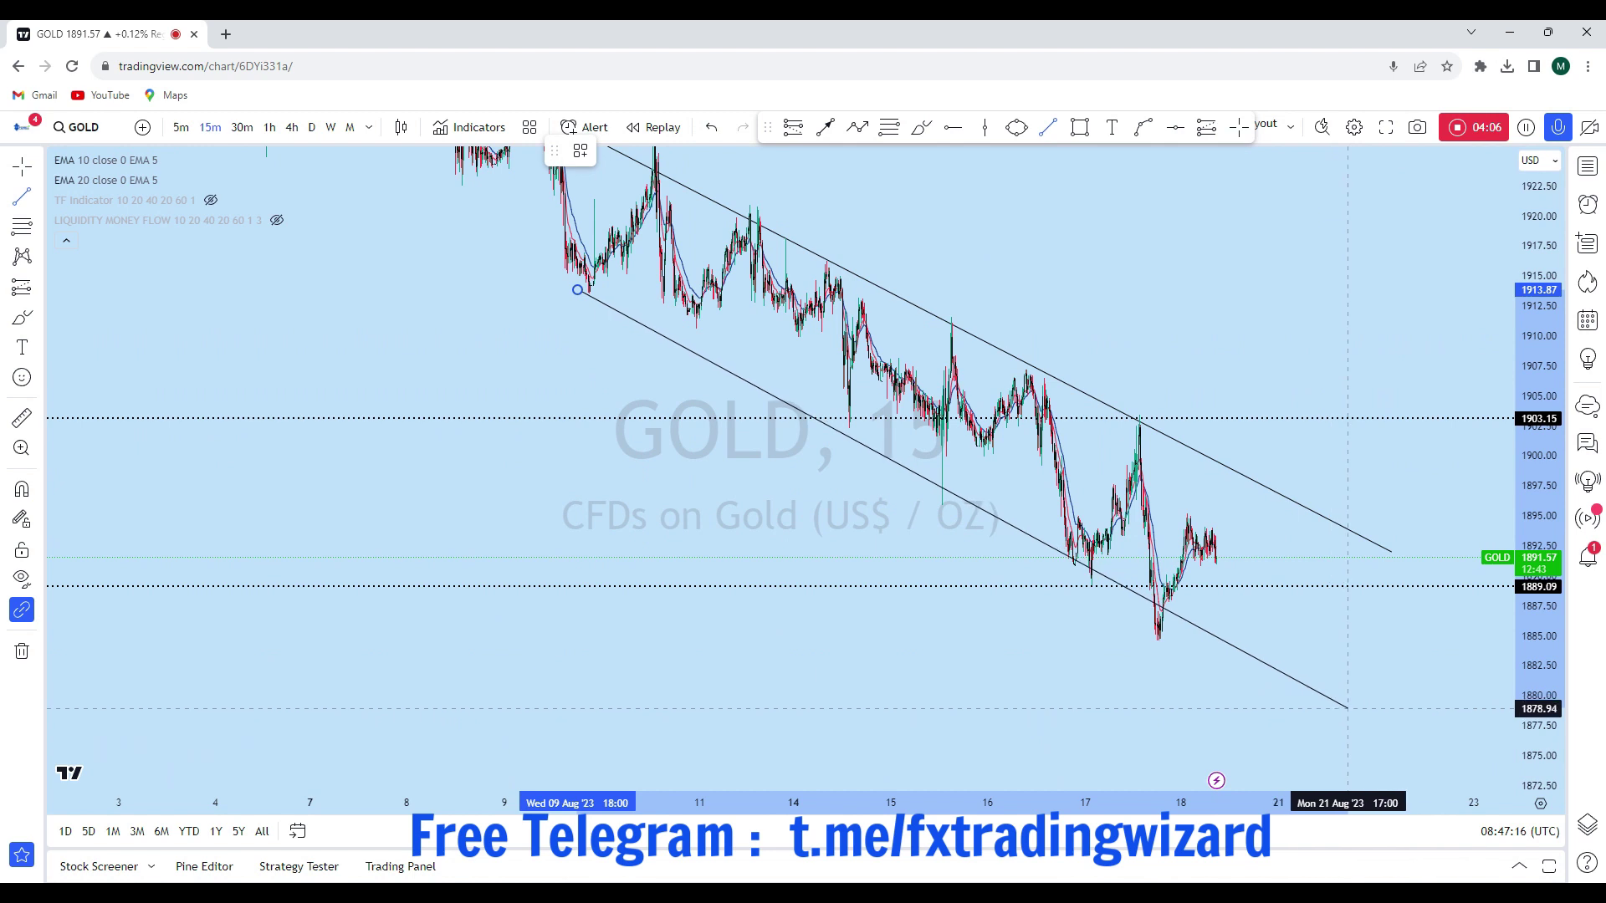
left_click(1345, 712)
scroll(1252, 666, "up", 2)
left_click_drag(1270, 647, 1394, 625)
scroll(1394, 625, "up", 8)
left_click_drag(1281, 519, 1392, 469)
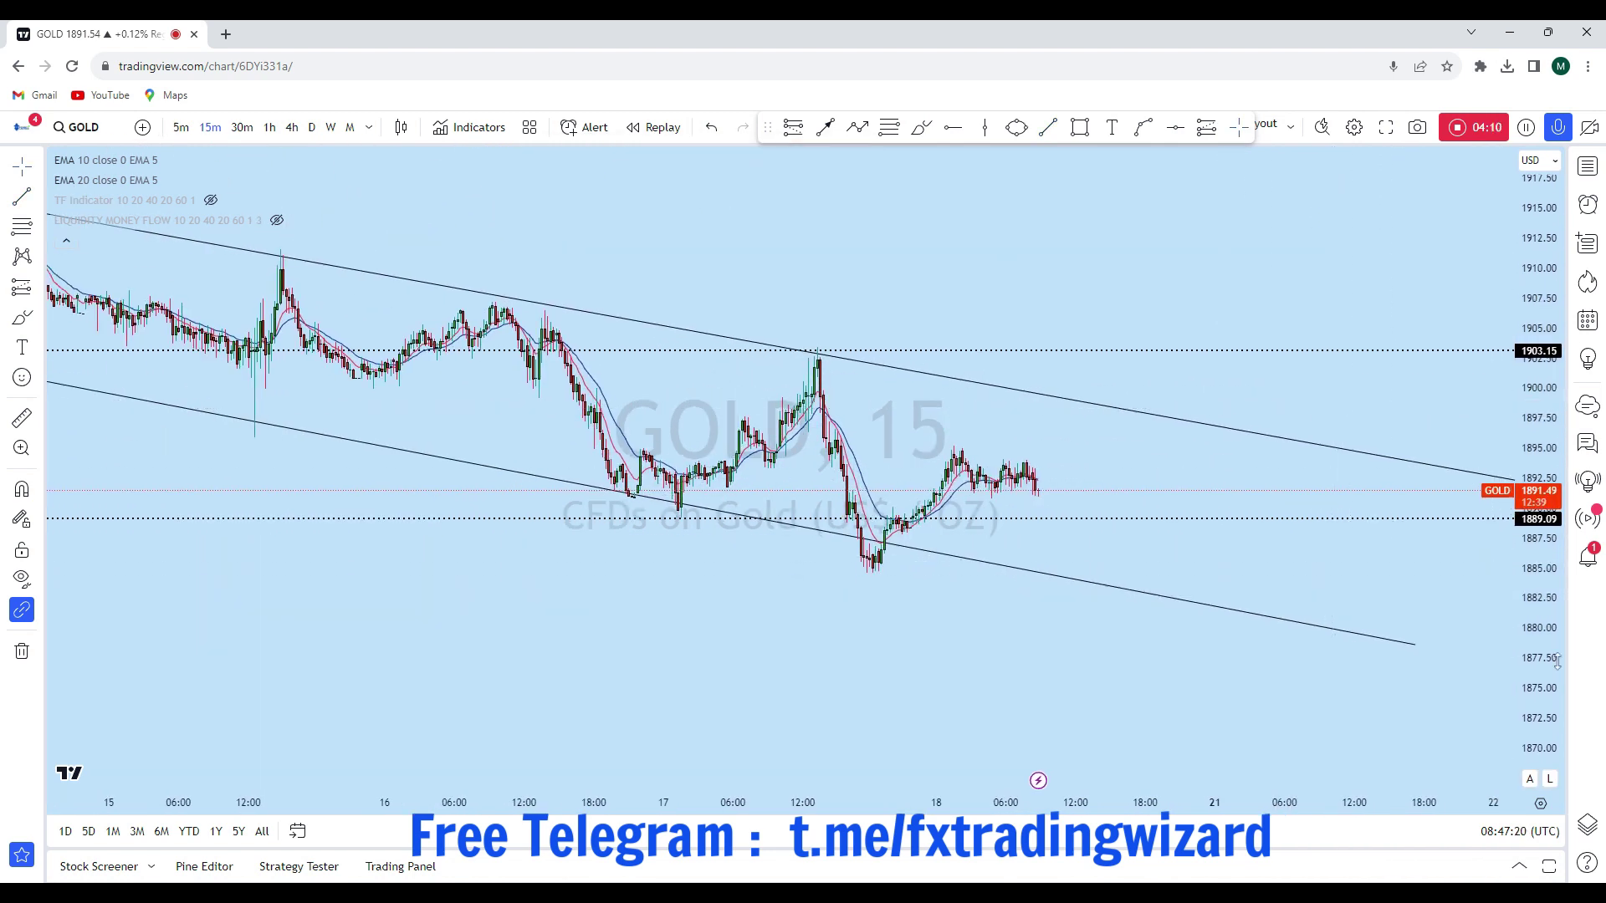
Sketch a projected price path with the brush, falling from the latest candle to about 1884.31 on the lower trend line and rebounding to 1897.99.
scroll(1392, 468, "up", 5)
scroll(1188, 368, "up", 2)
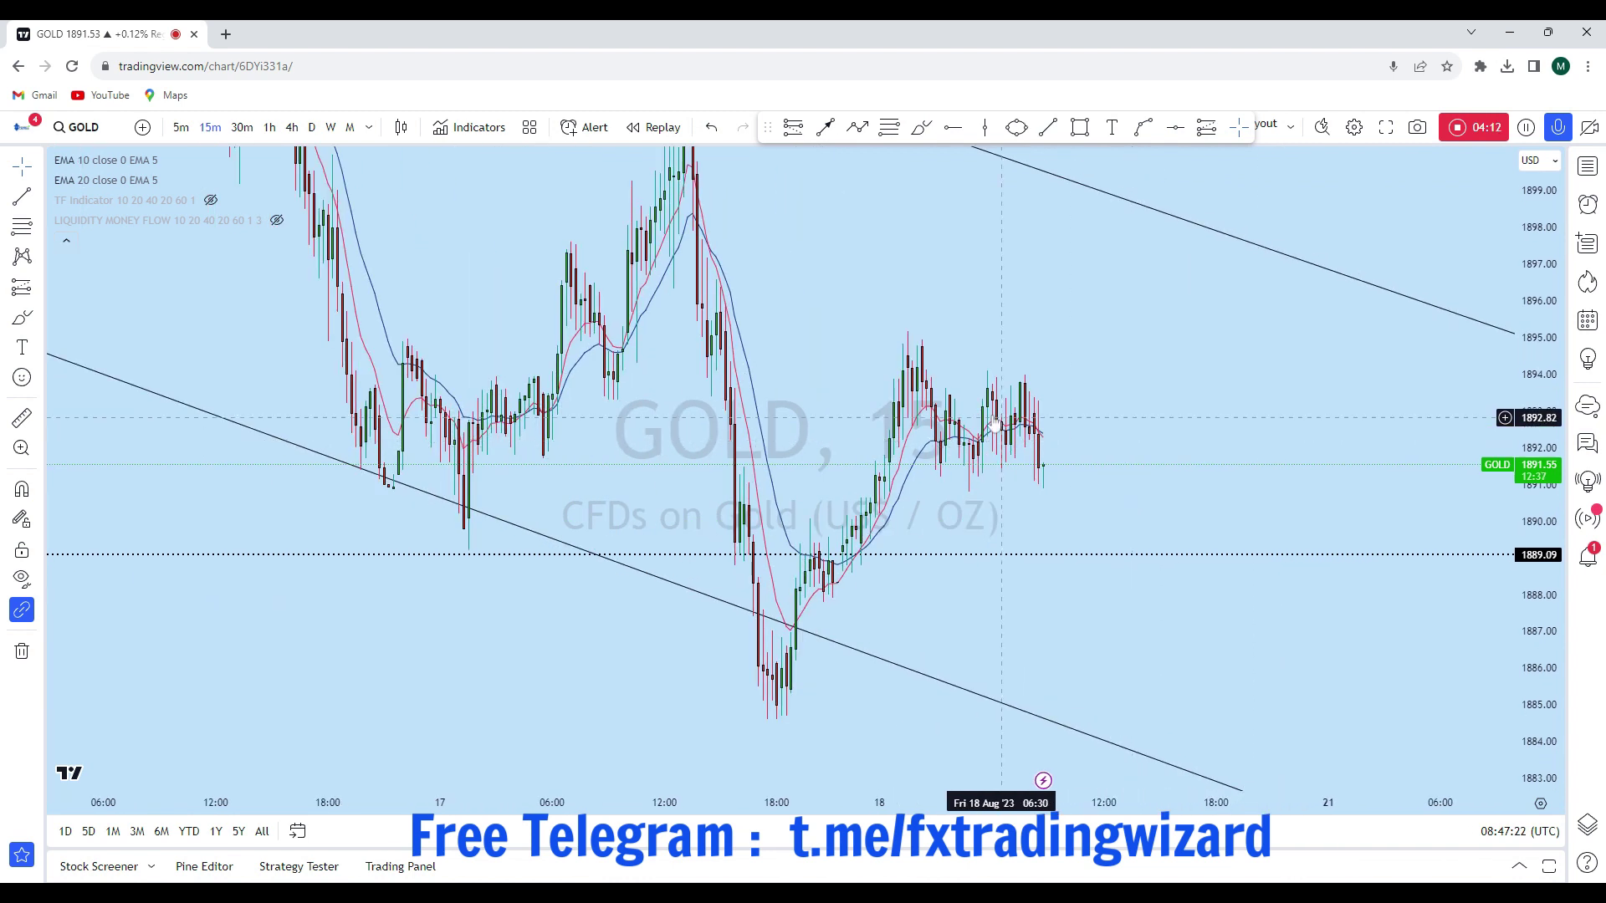
left_click(921, 127)
left_click_drag(1044, 437, 1054, 492)
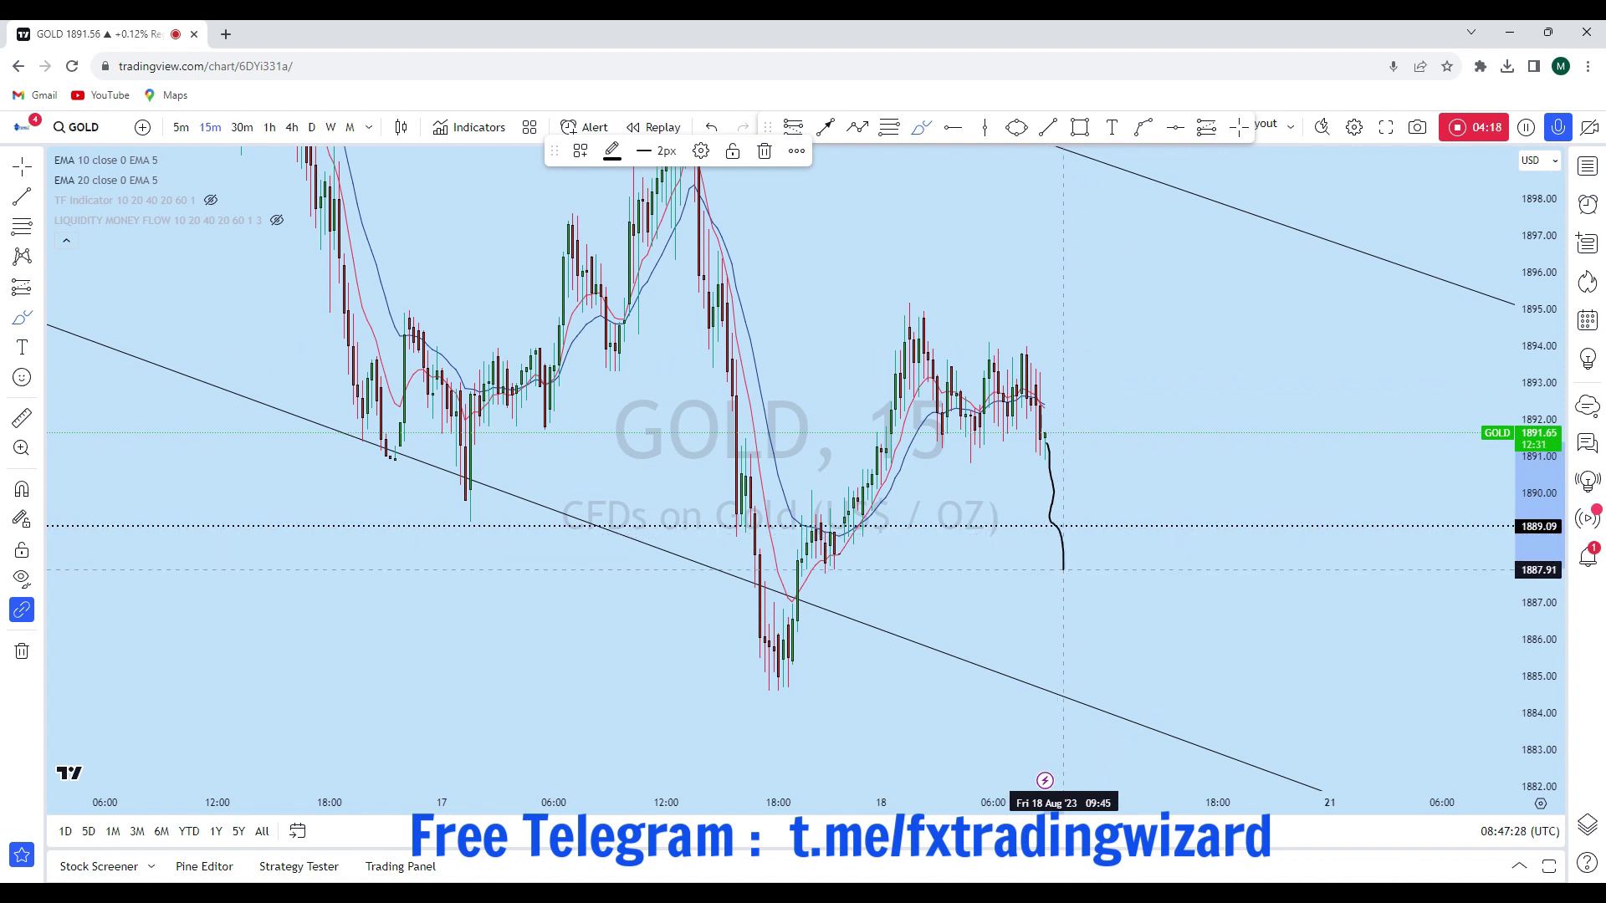
left_click_drag(1068, 680, 1073, 701)
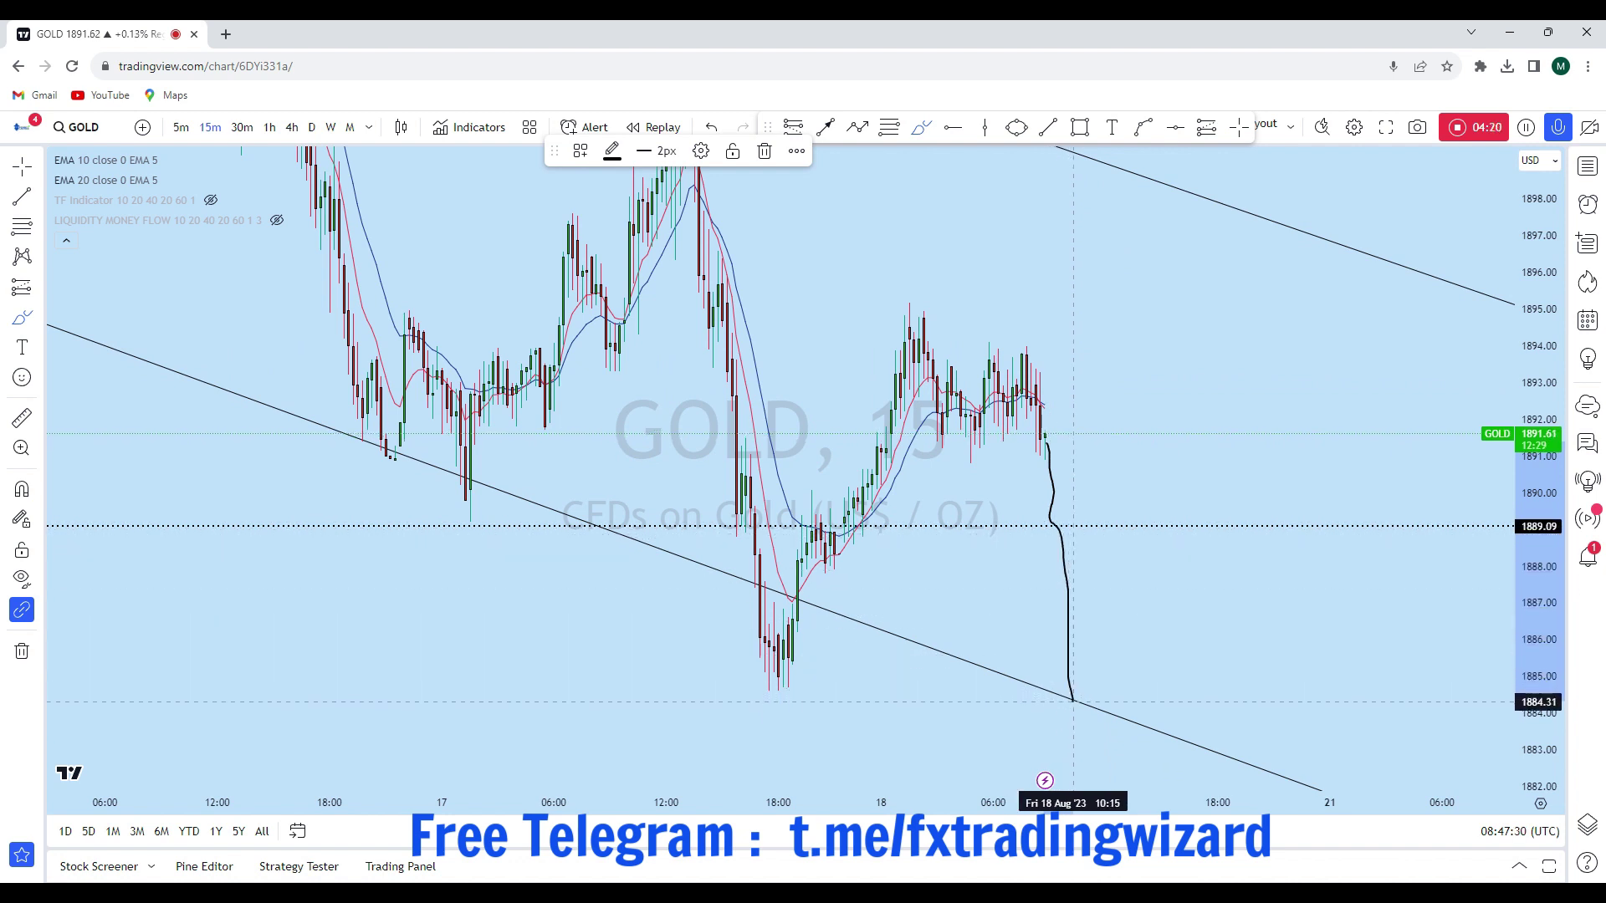
left_click_drag(784, 616, 768, 620)
mouse_move(1063, 660)
left_mouse_down()
mouse_move(1086, 690)
mouse_move(1154, 518)
mouse_move(1205, 199)
left_mouse_up()
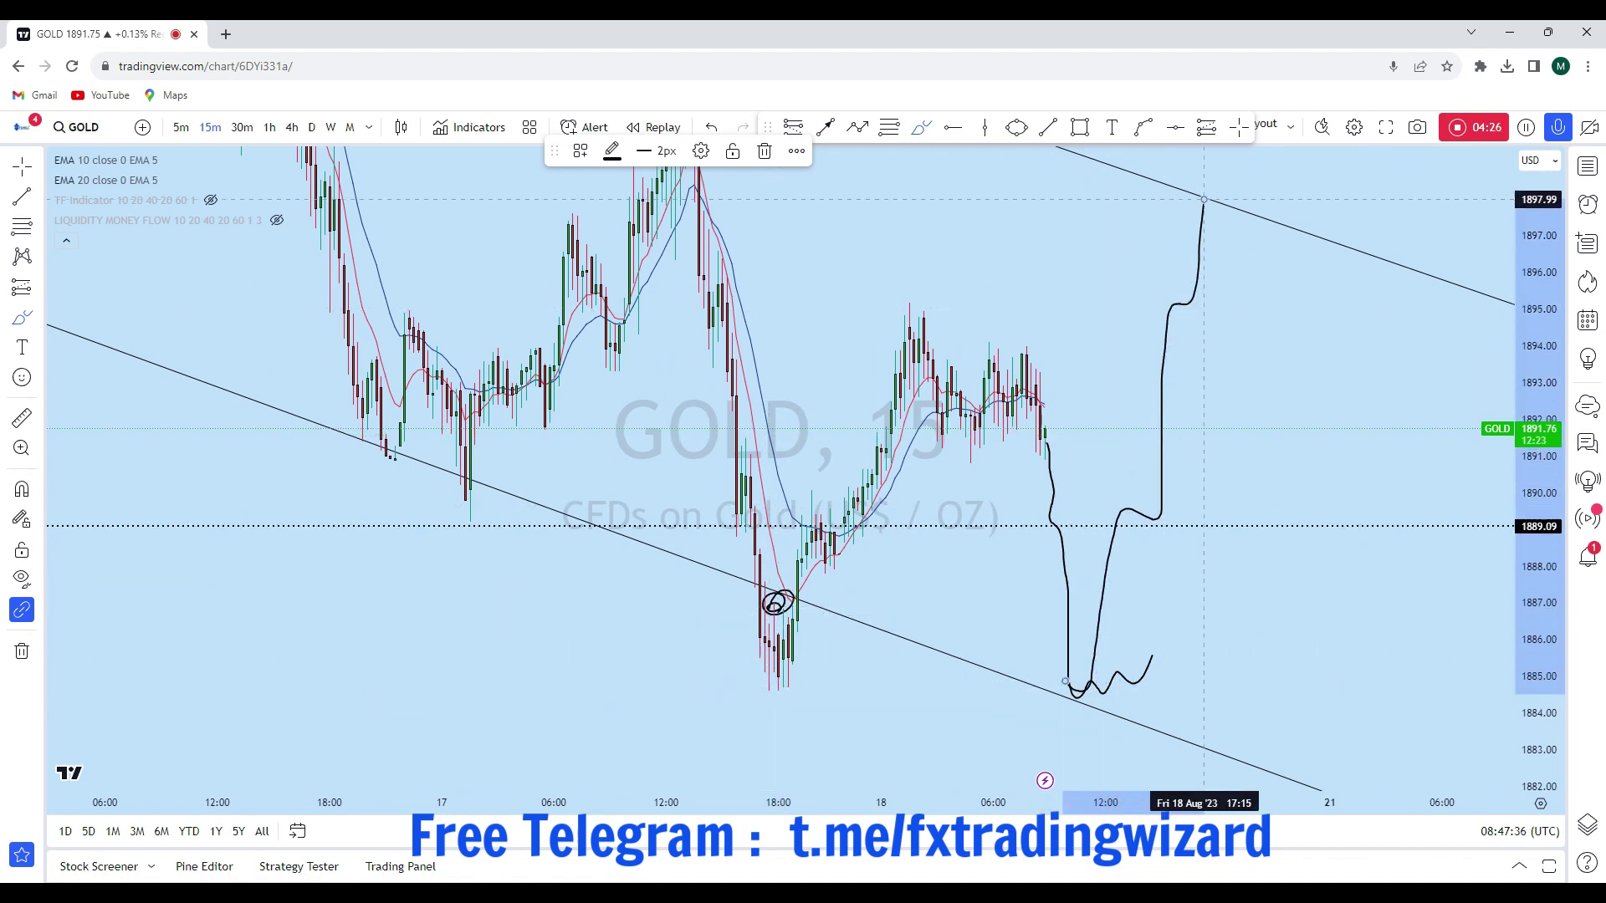
Undo the brush strokes of the projected price path.
left_click(712, 127)
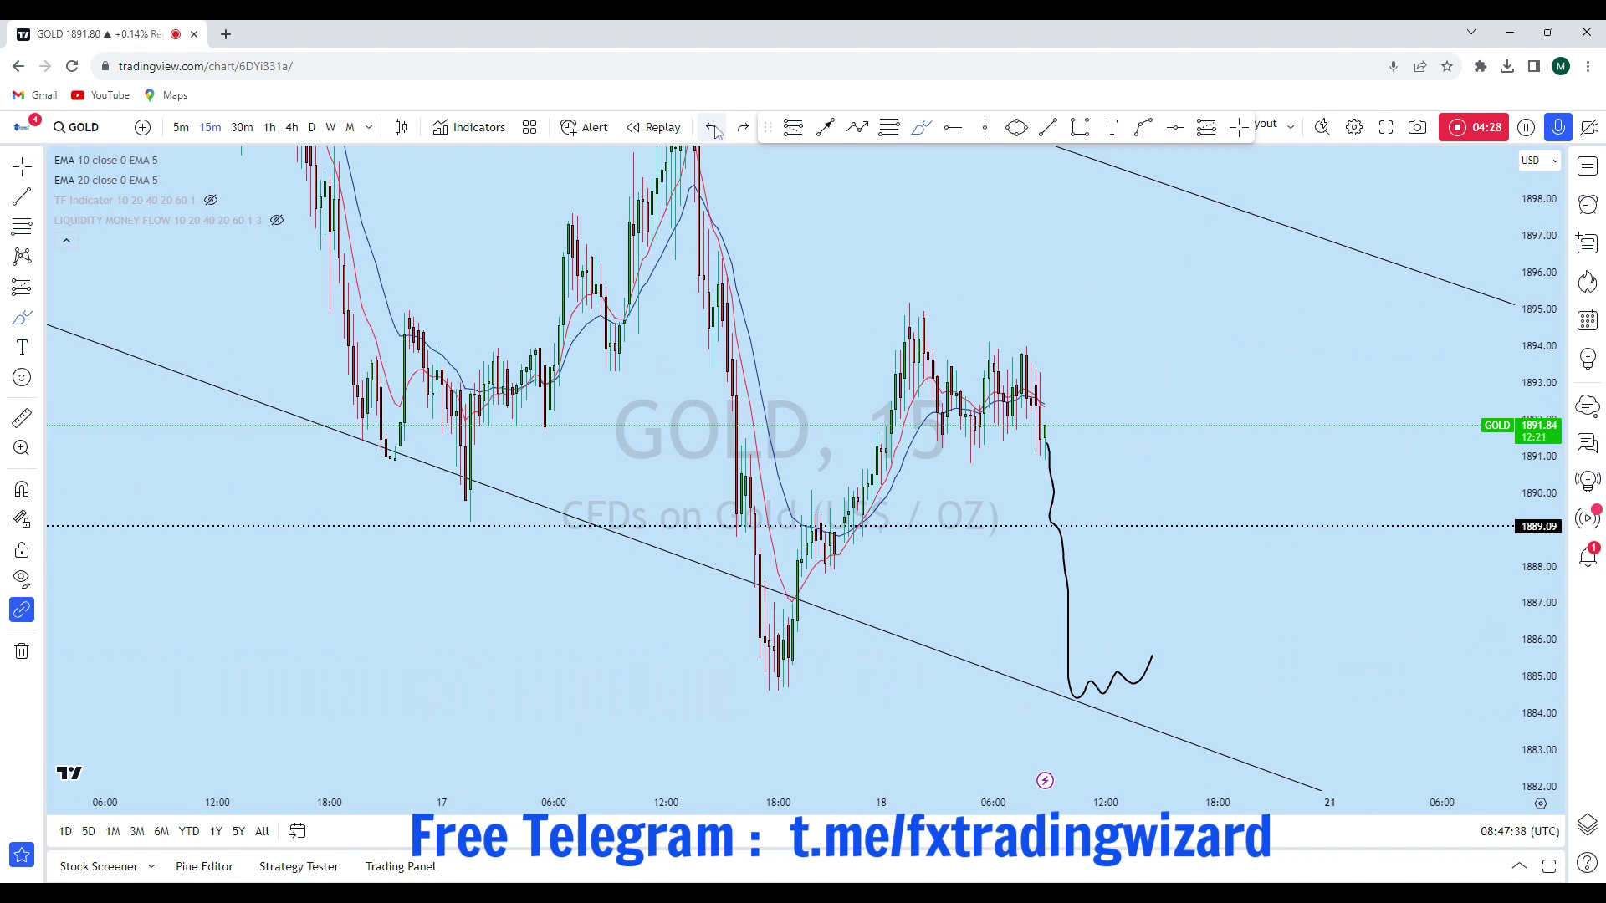
left_click(713, 129)
left_click(713, 130)
Draw a small ellipse just after the latest candles, between about 1892.23 and 1893.05.
scroll(1225, 470, "up", 2)
scroll(1196, 472, "down", 2)
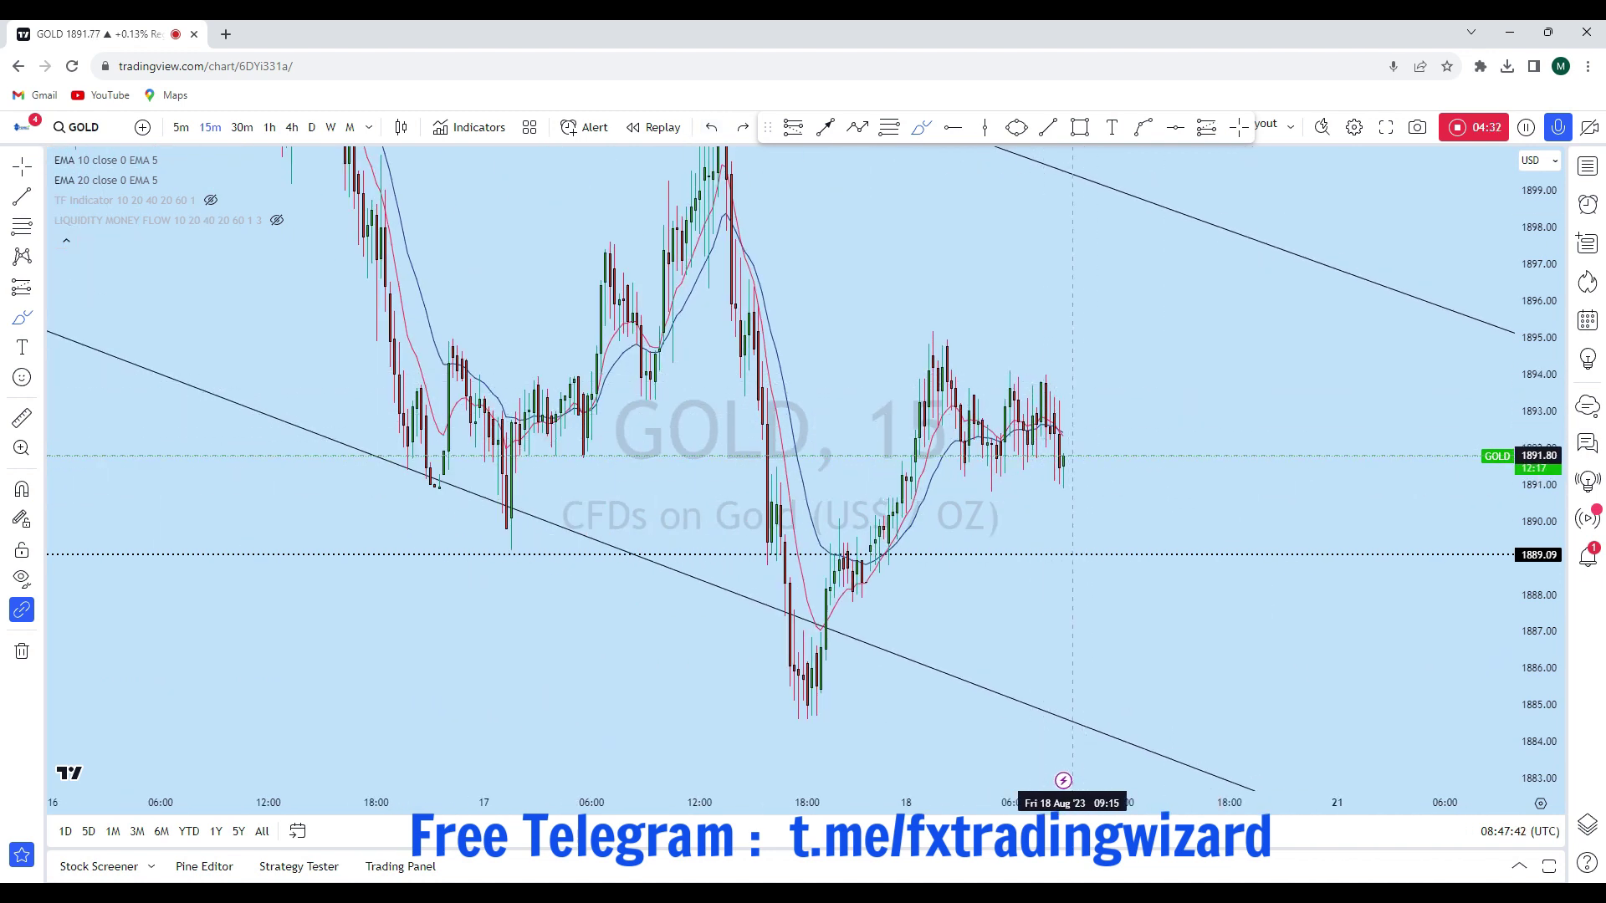
scroll(1067, 343, "down", 1)
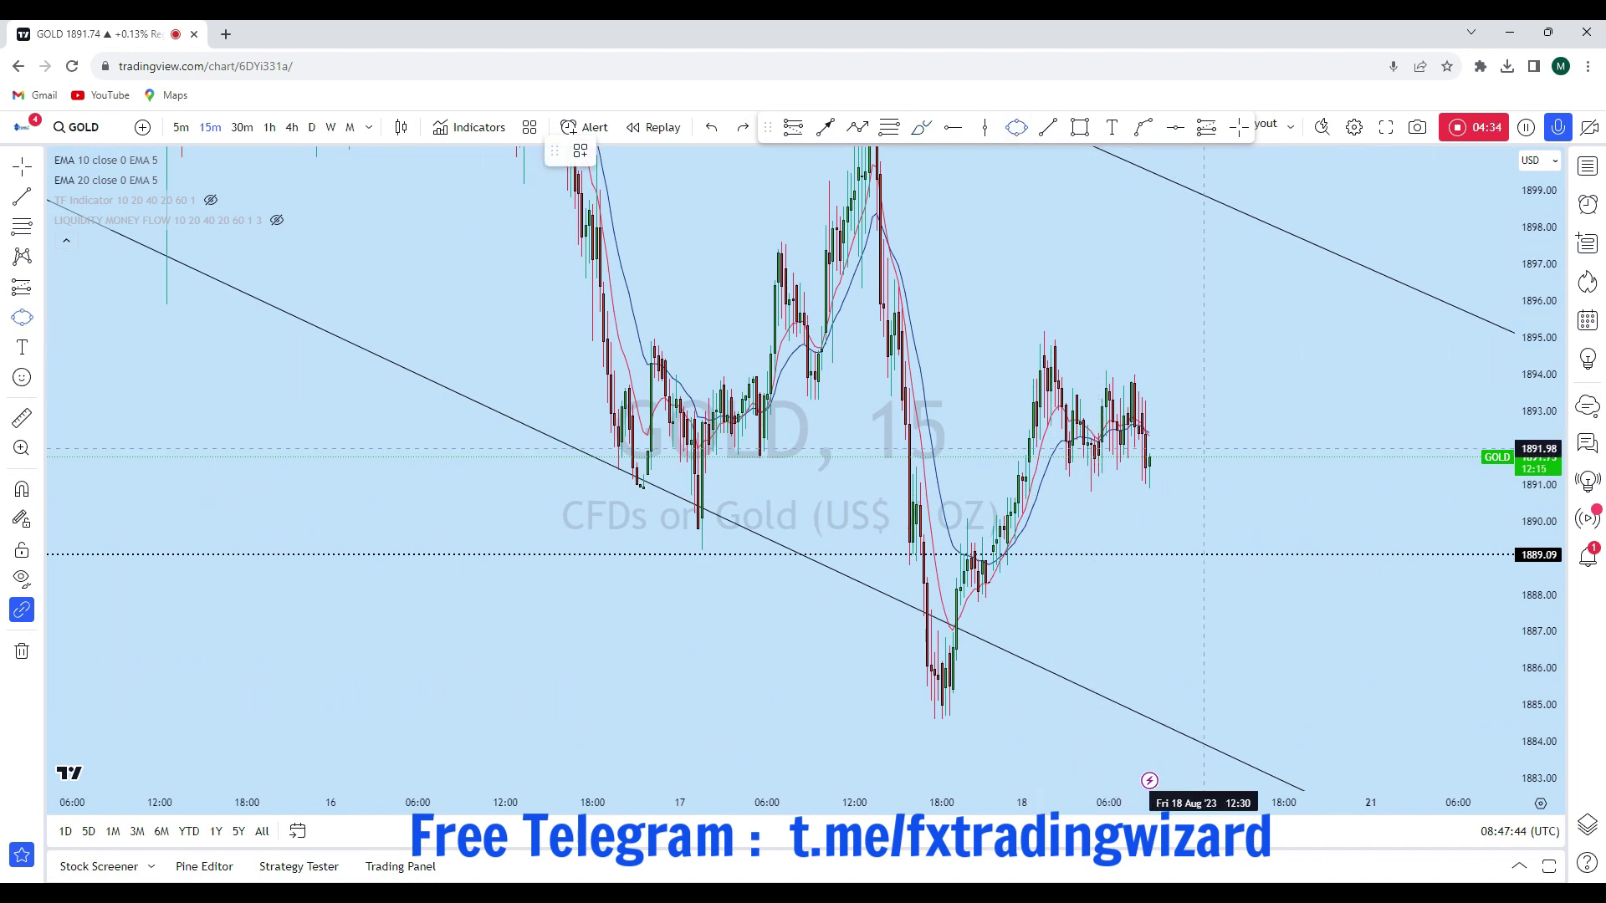
scroll(1075, 451, "up", 2)
left_click(1022, 424)
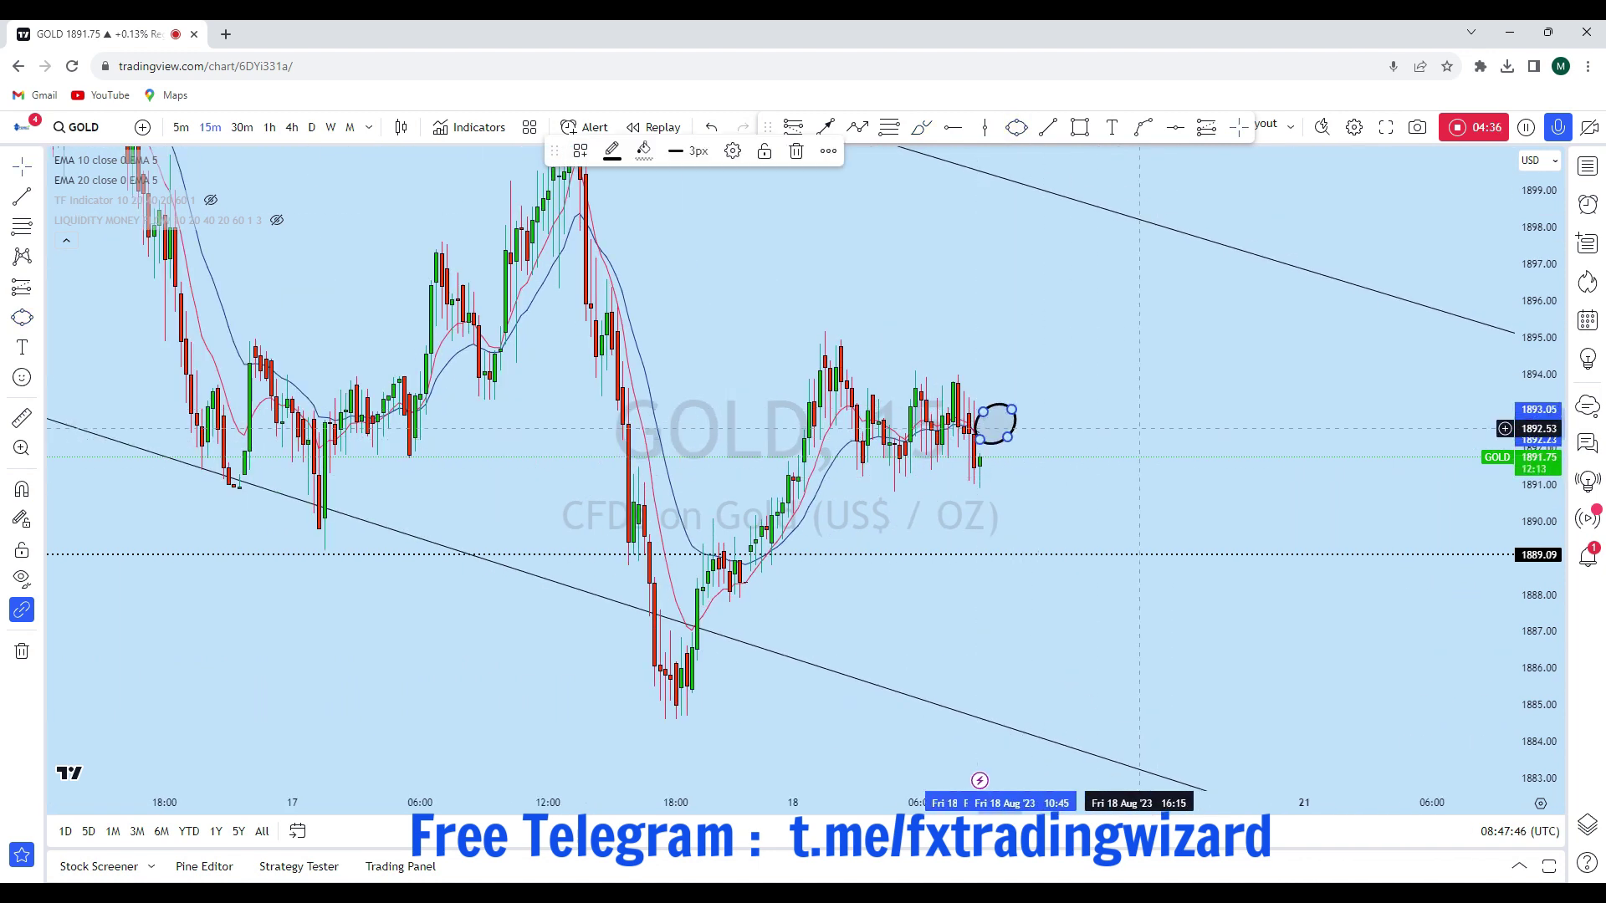
Draw a downward arrow from the ellipse at 1892.69 to 1889.16 on the dotted support line.
left_click_drag(1131, 351, 1121, 358)
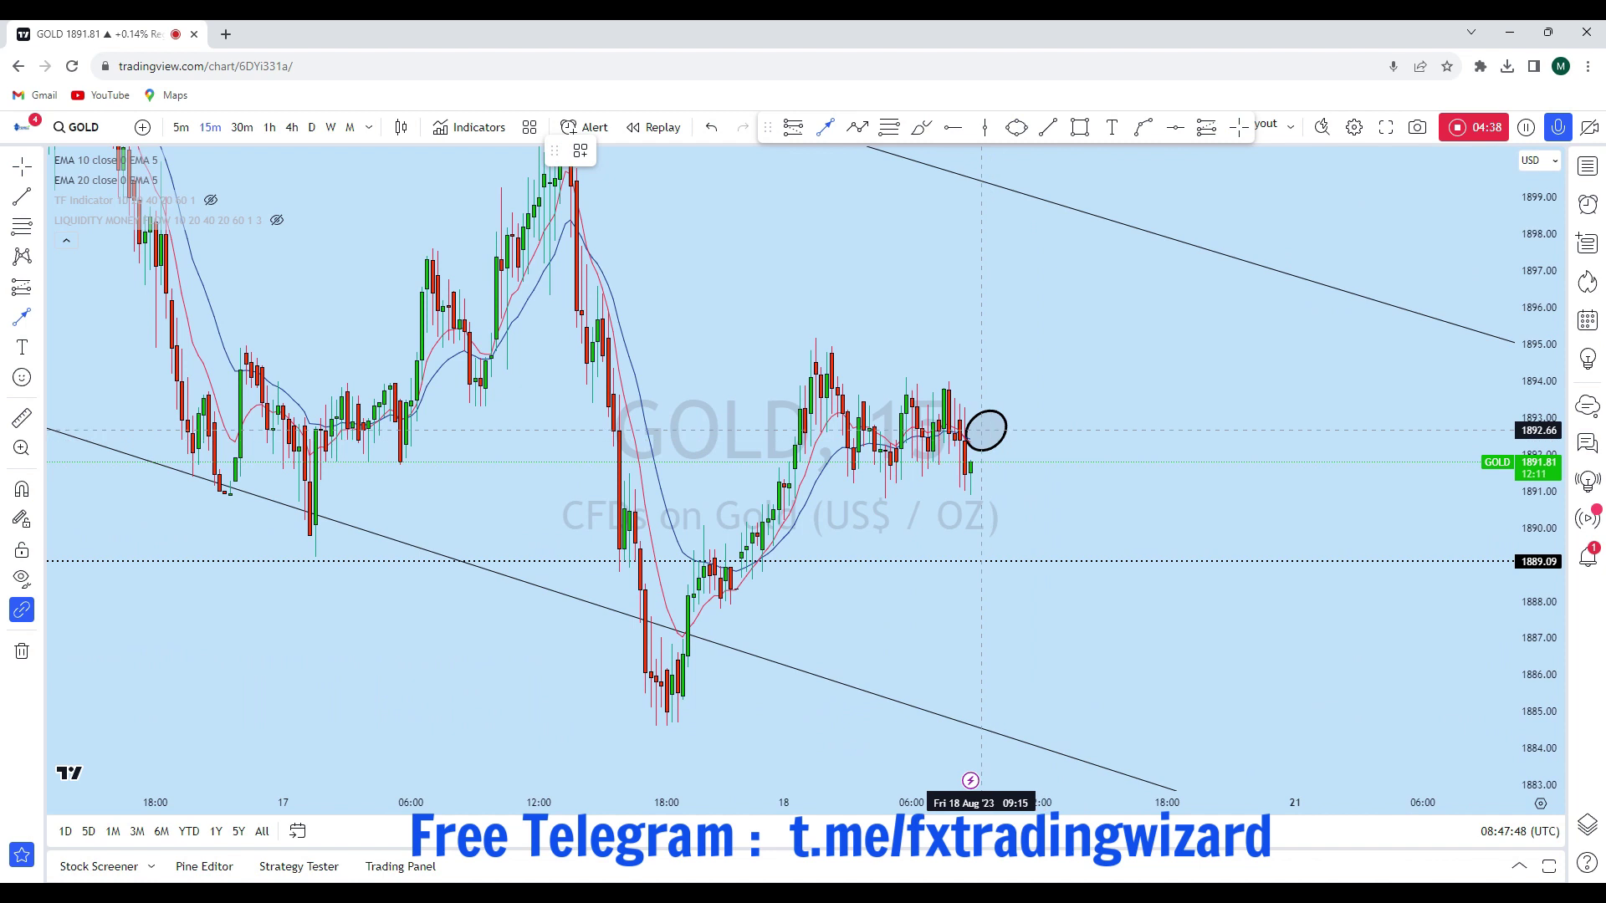
left_click(1002, 558)
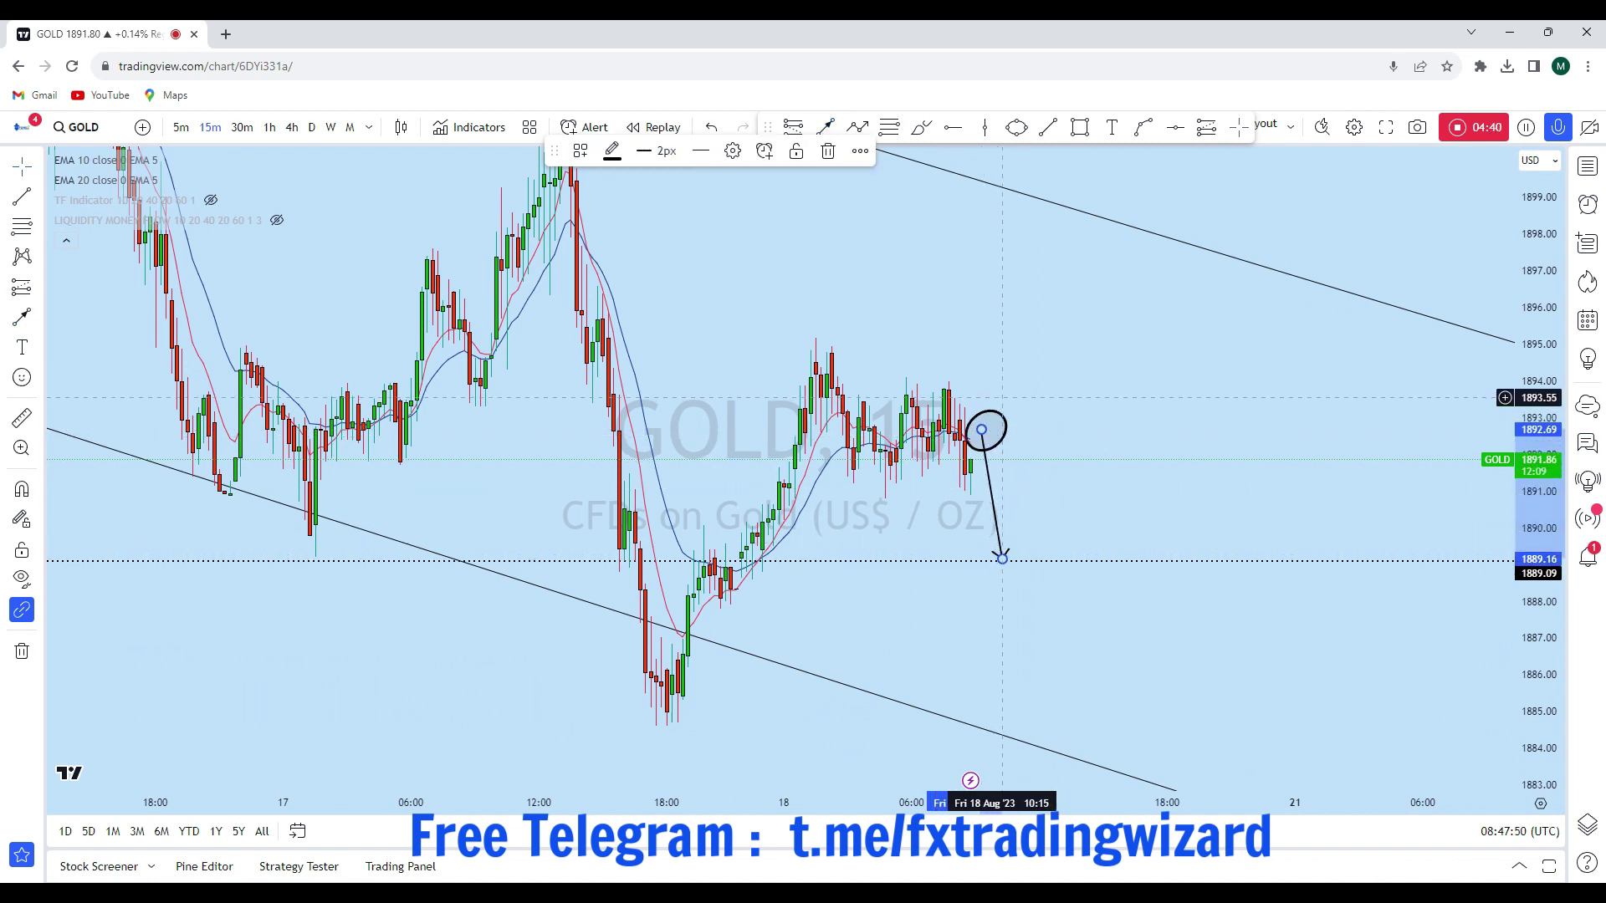
left_click(1002, 398)
Draw a second ellipse on the falling lower trend line at about 1885, below the downward arrow.
scroll(1002, 398, "down", 3)
left_click_drag(1239, 652, 1156, 596)
scroll(1223, 641, "up", 2)
left_click(1016, 127)
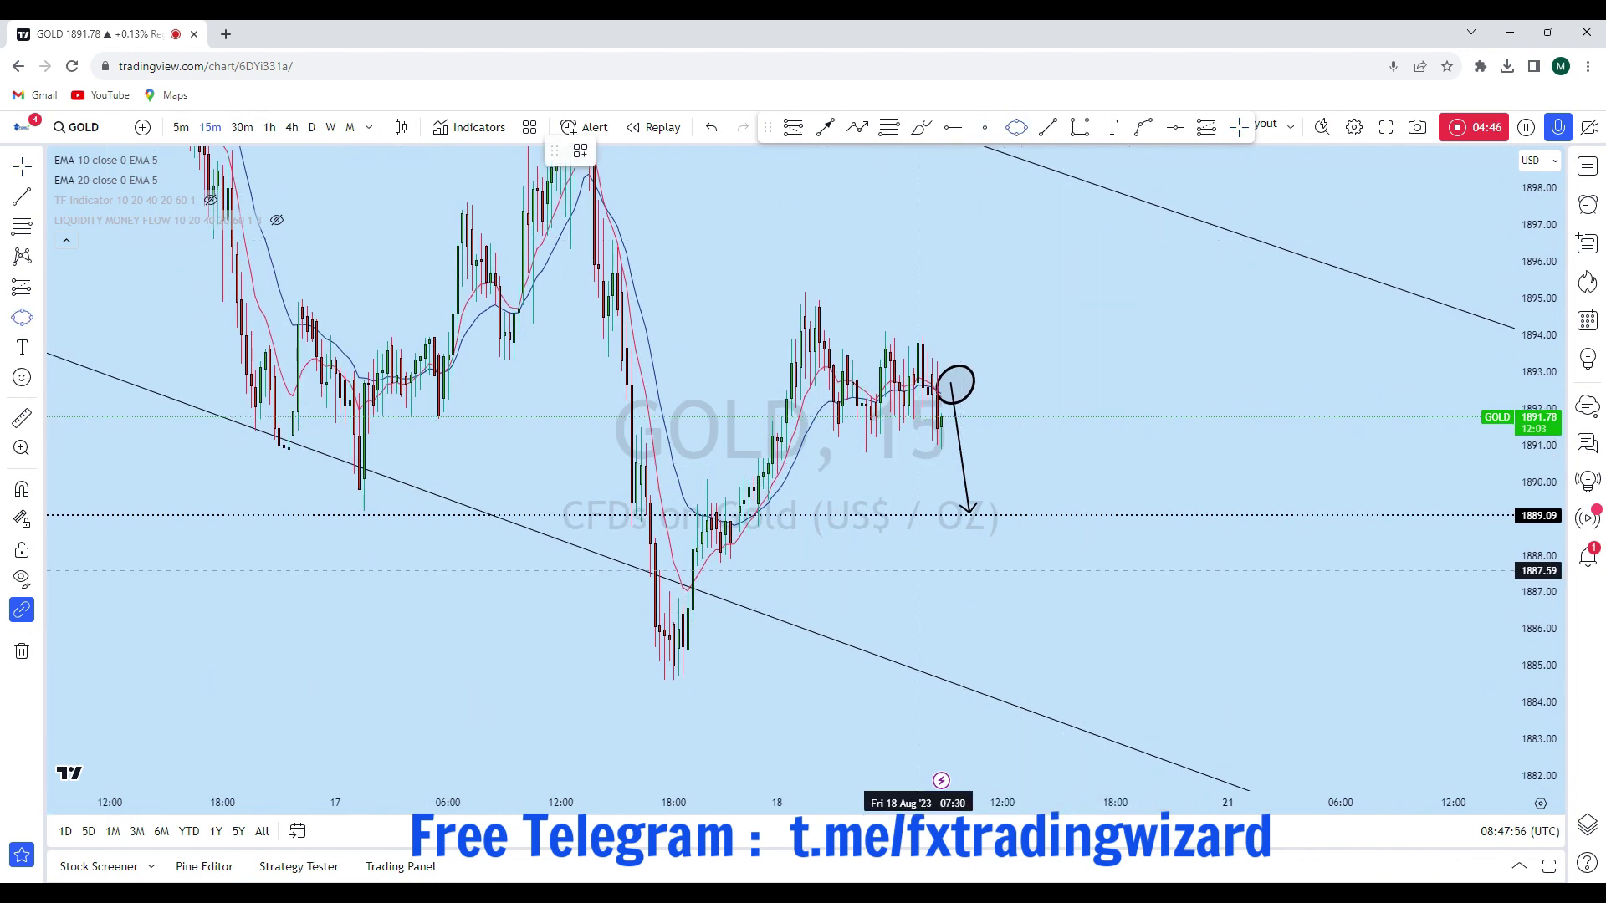
left_click_drag(968, 651, 1004, 685)
Draw a rising arrow from the ellipse on the lower trend line to the upper trend line at about 1896.6.
scroll(992, 584, "down", 3)
mouse_move(1129, 642)
left_mouse_down()
mouse_move(1004, 648)
mouse_move(1229, 240)
left_mouse_up()
left_click(826, 127)
scroll(1141, 471, "up", 2)
left_click_drag(1141, 471, 1234, 443)
scroll(1240, 463, "down", 1)
scroll(1240, 462, "up", 1)
left_click_drag(1181, 567, 1285, 575)
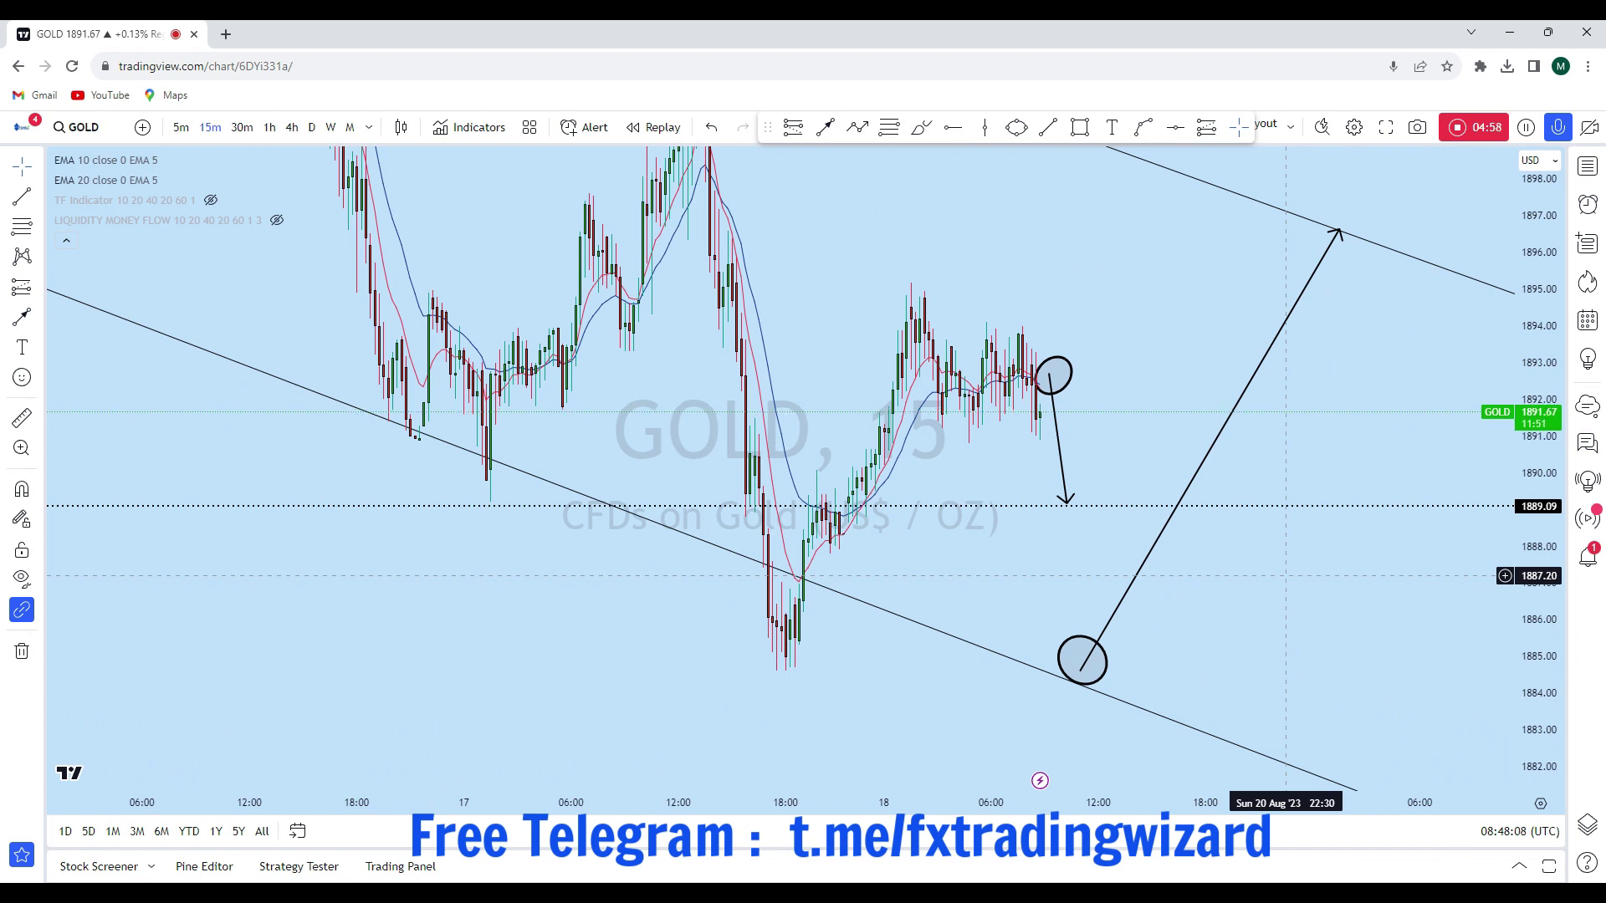
scroll(1111, 449, "up", 1)
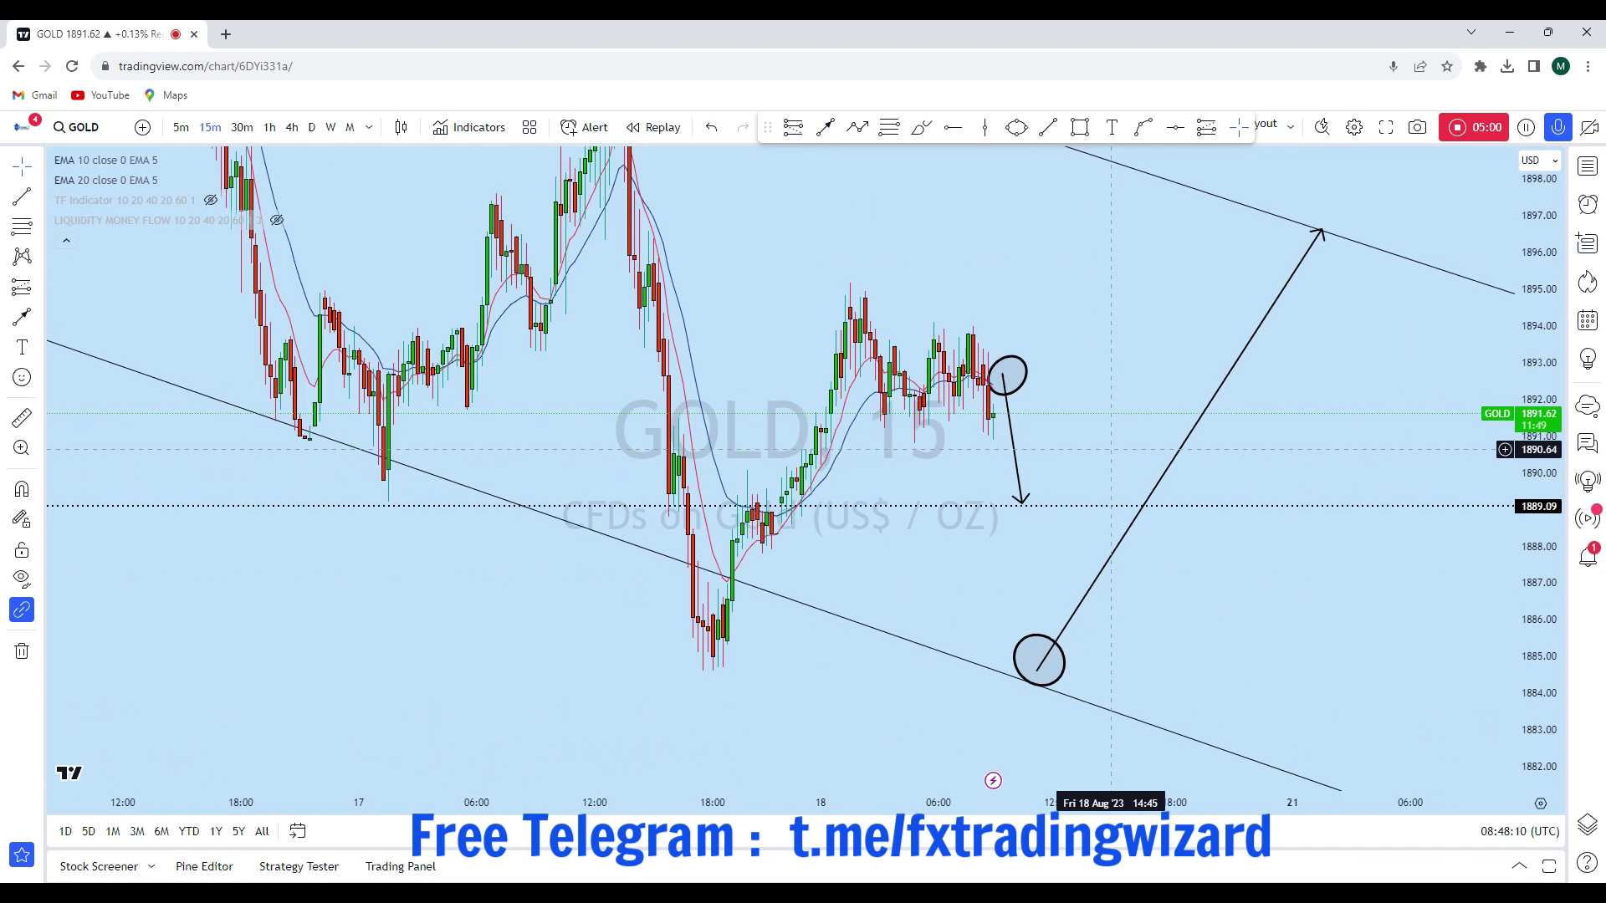